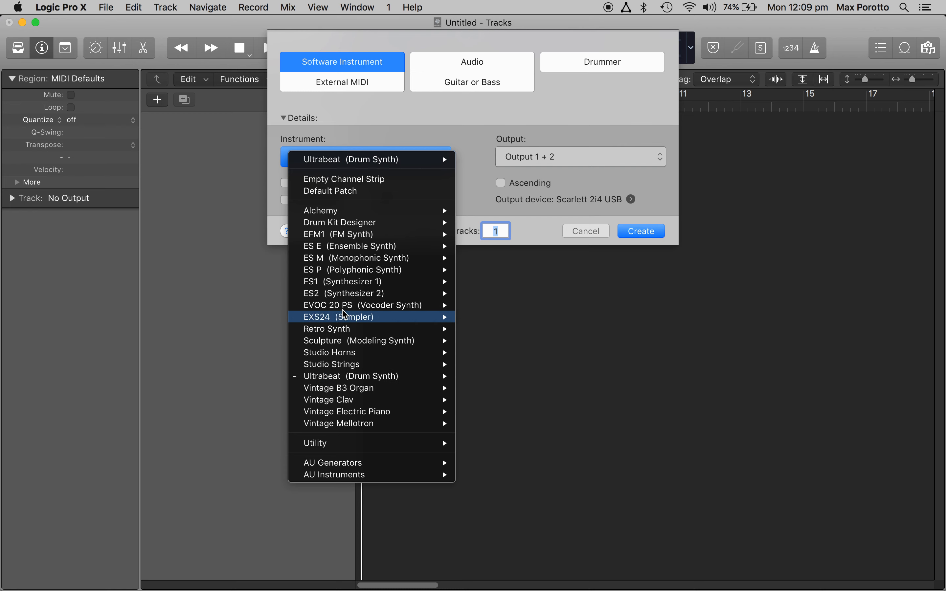
- Create one software instrument track using the multi-output Ultrabeat (Drum Synth) and show its plug-in window
{"action": "mouse_move", "coordinate": [367, 170]}
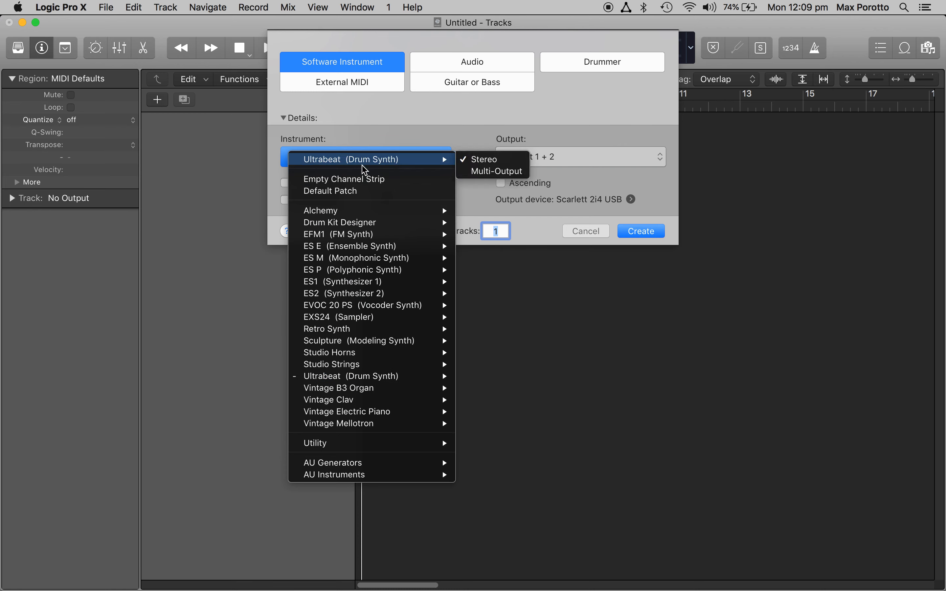
{"action": "left_click", "coordinate": [494, 172]}
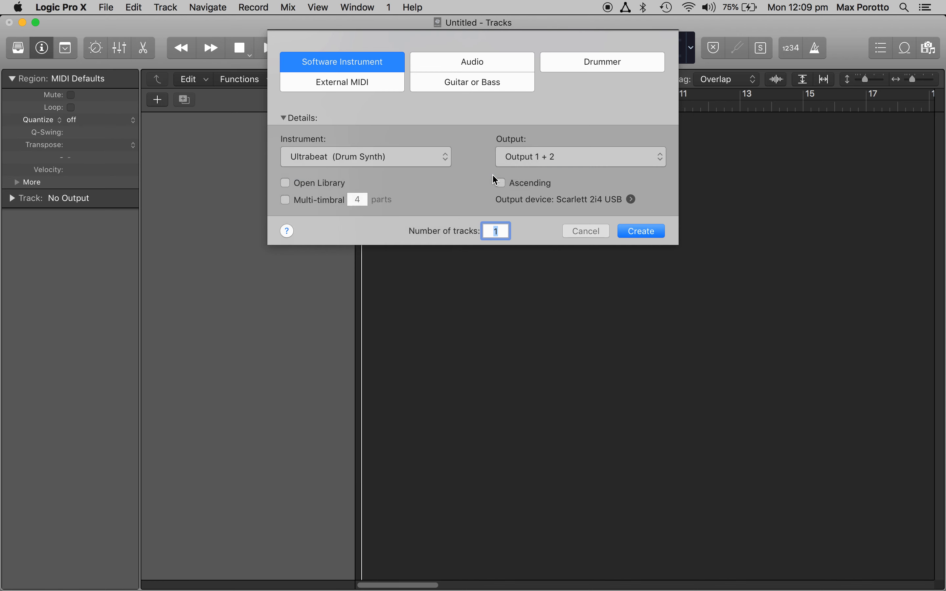
{"action": "left_click", "coordinate": [641, 232]}
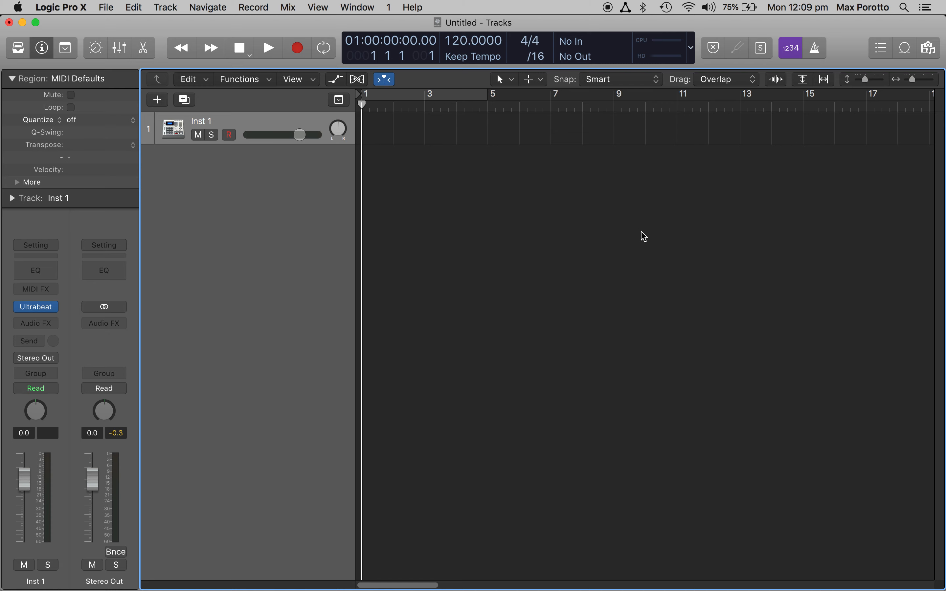
{"action": "key", "text": "i"}
{"action": "left_click_drag", "start_coordinate": [363, 63], "coordinate": [454, 66]}
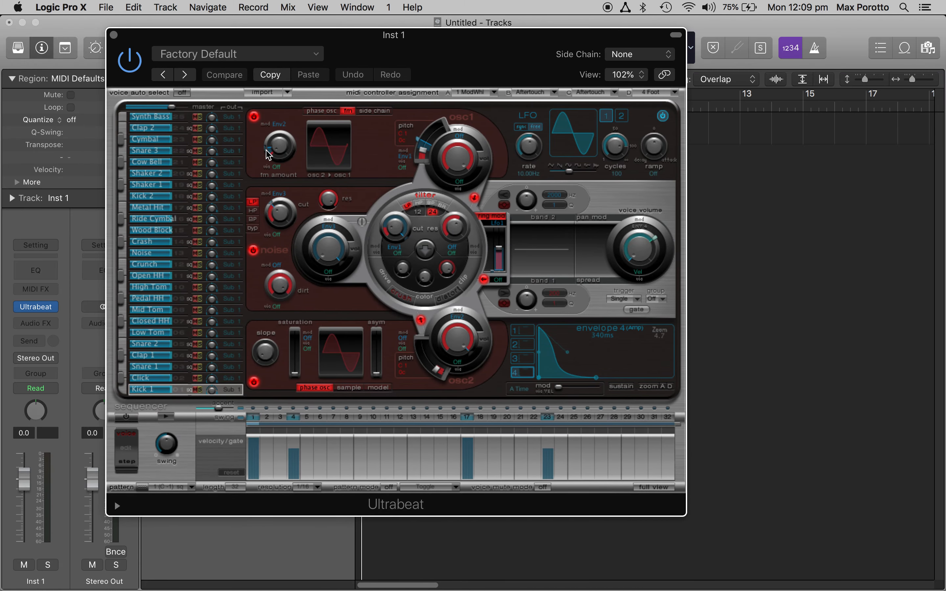
- Load the Dub Smash drum kit into Ultrabeat and move the plug-in window clear of the channel strips
{"action": "left_click", "coordinate": [293, 58]}
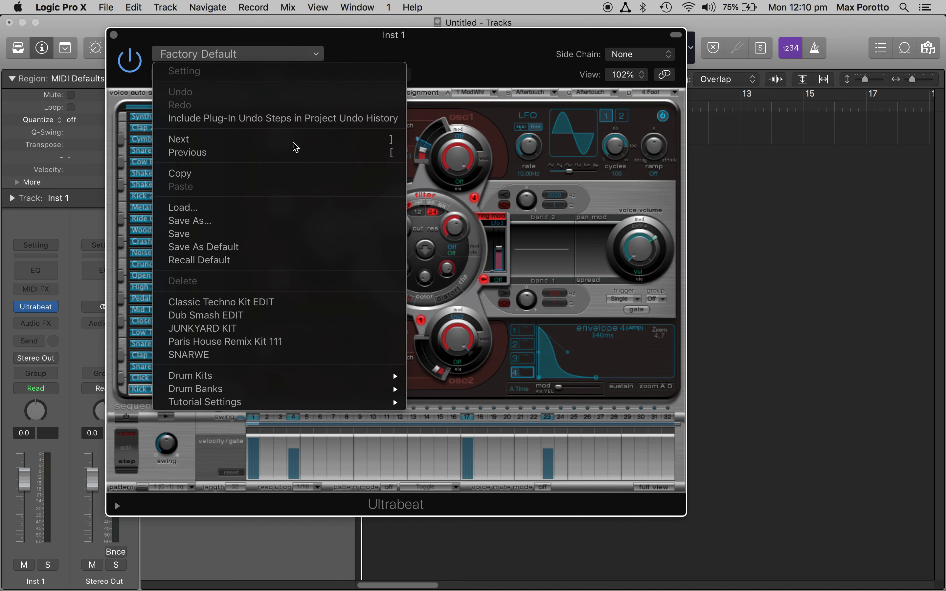
{"action": "mouse_move", "coordinate": [316, 378]}
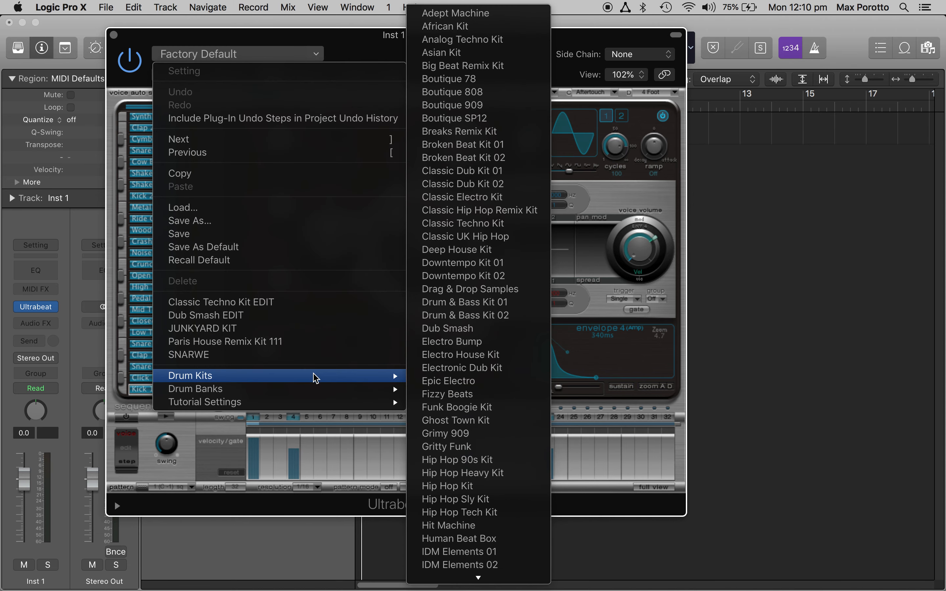
{"action": "left_click", "coordinate": [455, 333]}
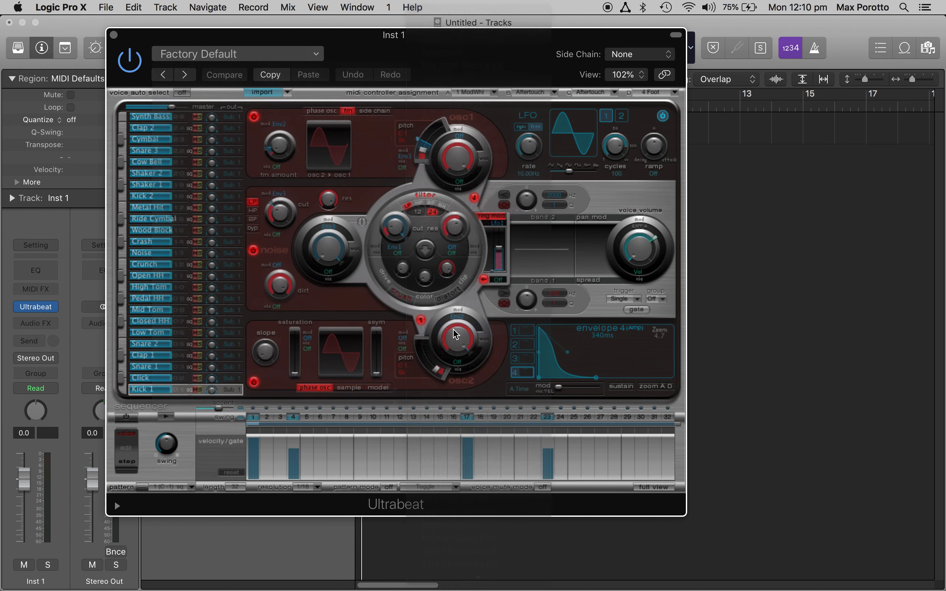
{"action": "left_click_drag", "start_coordinate": [430, 78], "coordinate": [518, 35]}
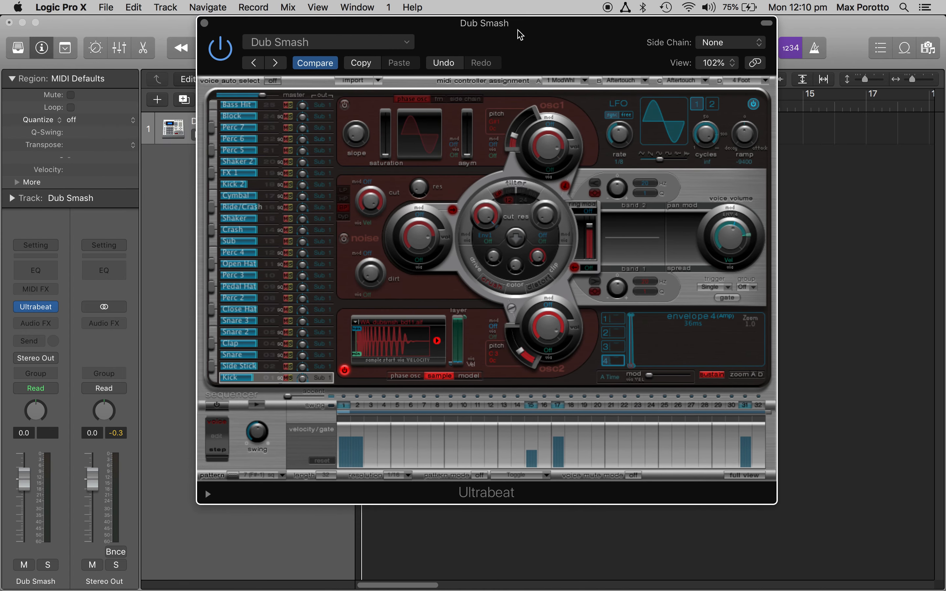
- Select pattern 13 (C 0) in the Dub Smash kit's step sequencer
{"action": "left_click", "coordinate": [283, 475]}
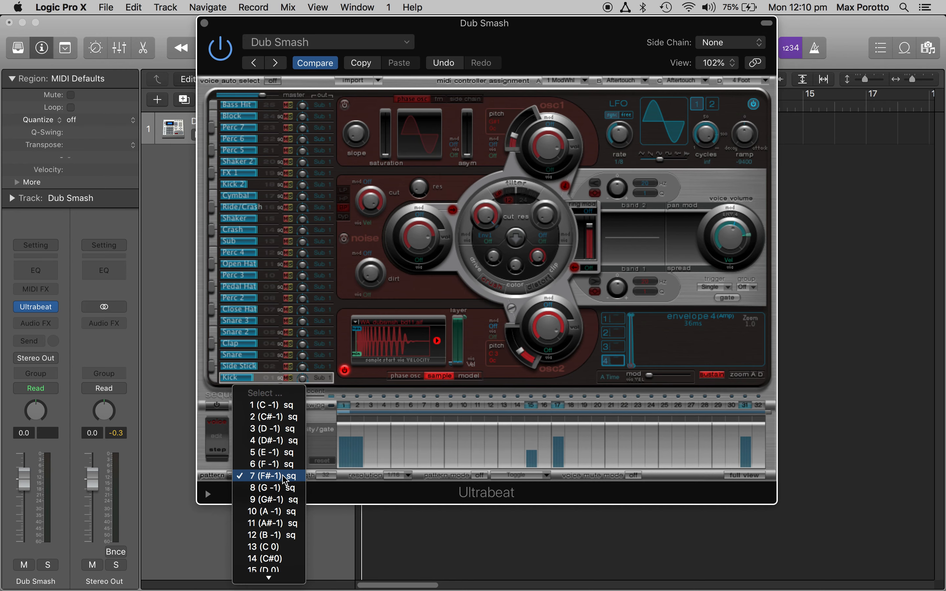
{"action": "scroll", "coordinate": [282, 467], "scroll_direction": "down", "scroll_amount": 3}
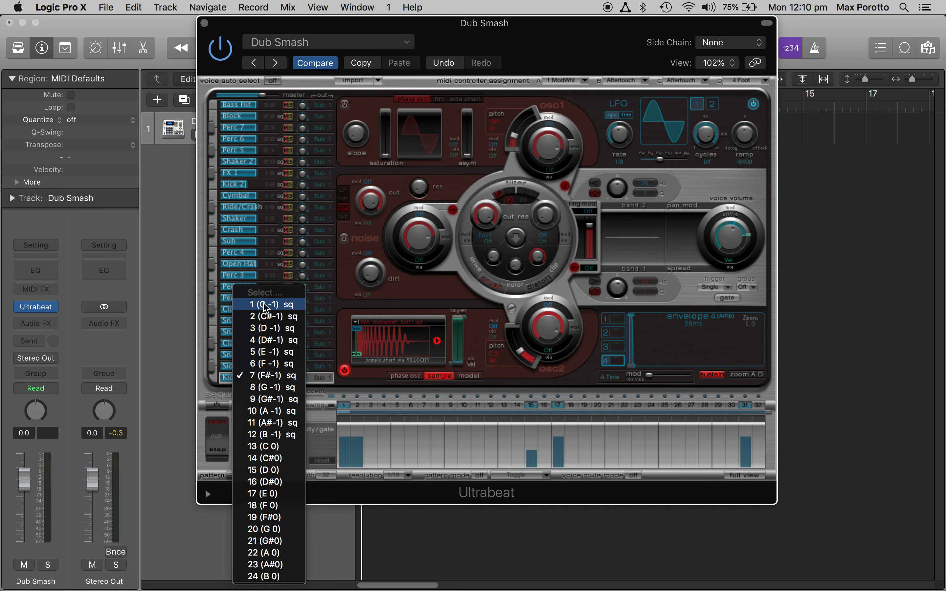
{"action": "left_click", "coordinate": [261, 447]}
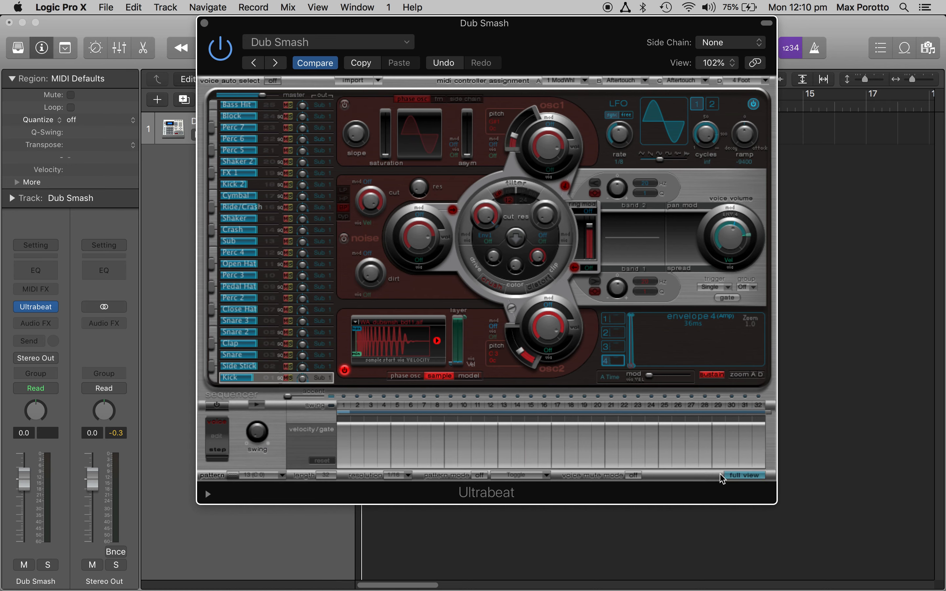
- Audition the Dub Smash kick, side stick, clap and snare, and switch oscillator 2 to model
{"action": "left_click", "coordinate": [214, 379]}
{"action": "left_click", "coordinate": [211, 363]}
{"action": "left_click", "coordinate": [212, 346]}
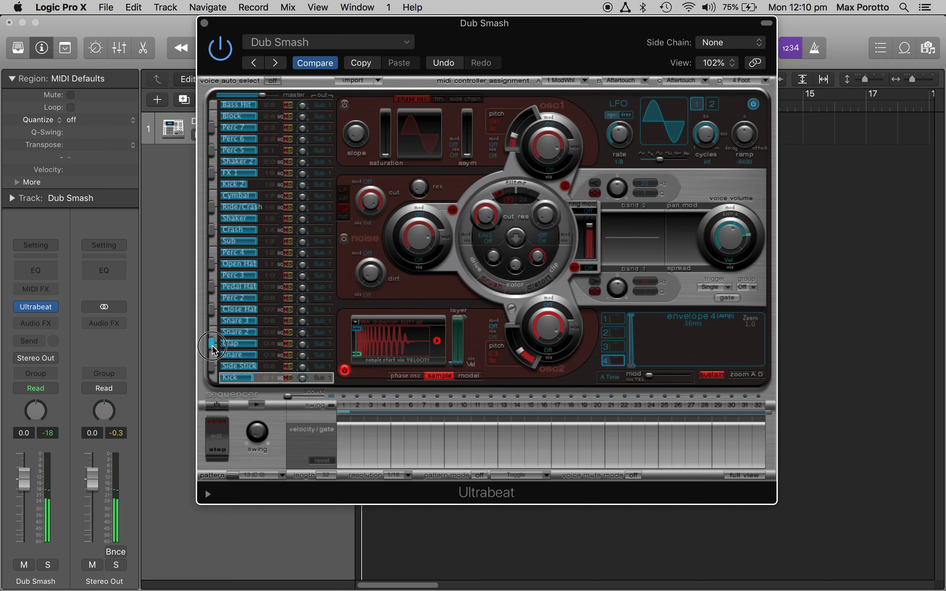
{"action": "left_click", "coordinate": [214, 354]}
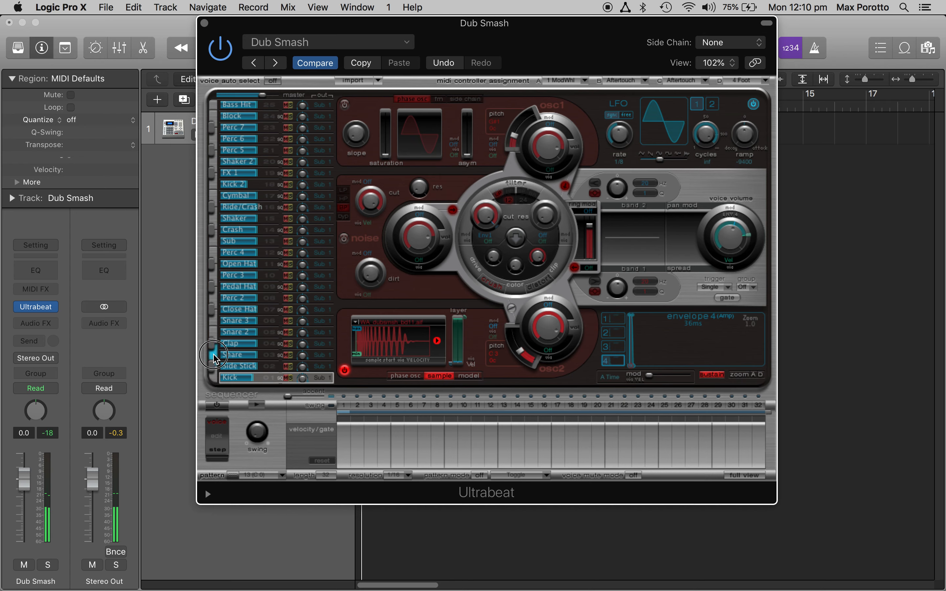
{"action": "left_click", "coordinate": [463, 378]}
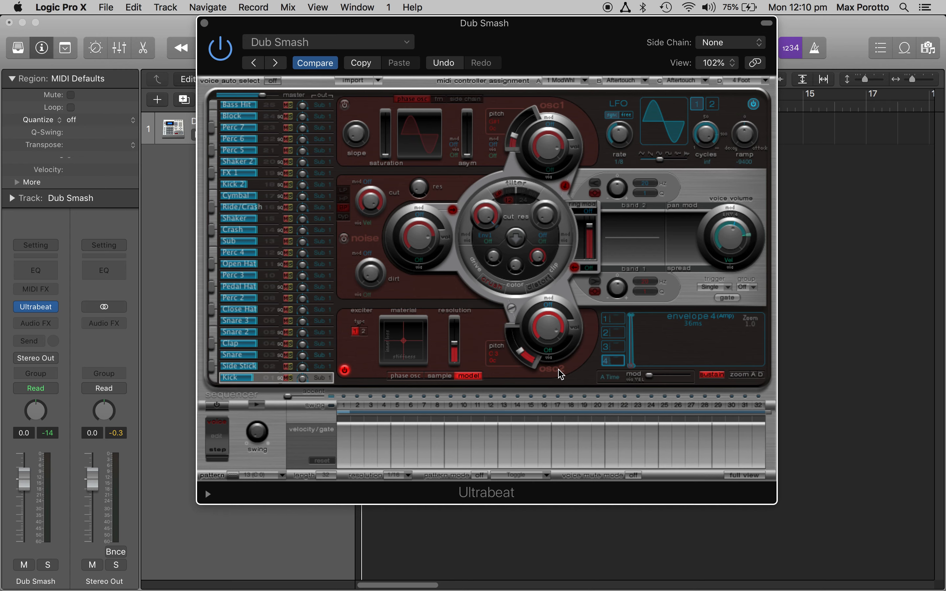
- Show Ultrabeat's full step grid and audition the kick and side stick several times
{"action": "left_click", "coordinate": [744, 475]}
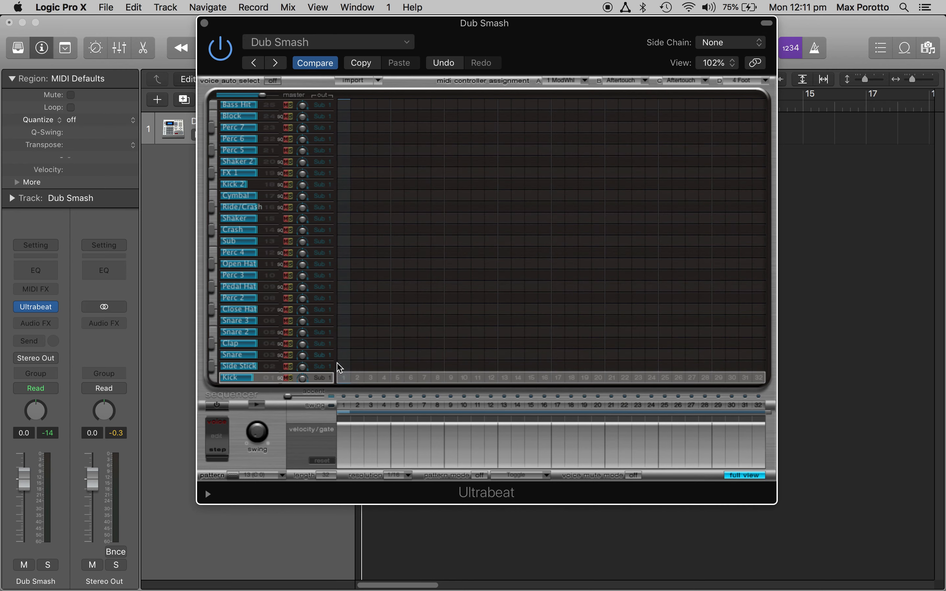
{"action": "left_click", "coordinate": [212, 378]}
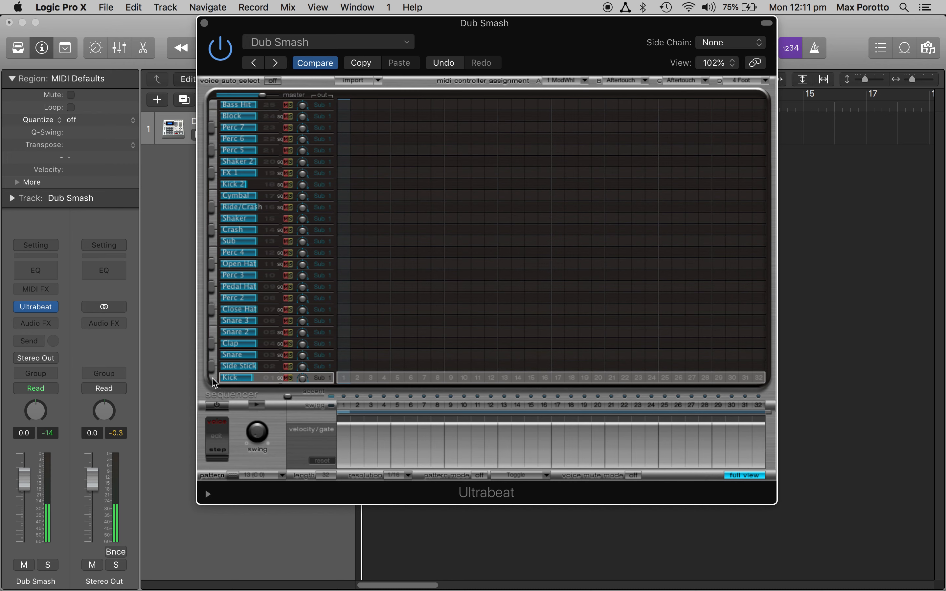
{"action": "left_click", "coordinate": [213, 378]}
{"action": "left_click", "coordinate": [213, 378]}
{"action": "left_click", "coordinate": [213, 366]}
{"action": "left_click", "coordinate": [213, 366]}
{"action": "left_click", "coordinate": [214, 374]}
- Leave the full grid view and switch to the next drum kit, Electro Bump
{"action": "left_click", "coordinate": [739, 475]}
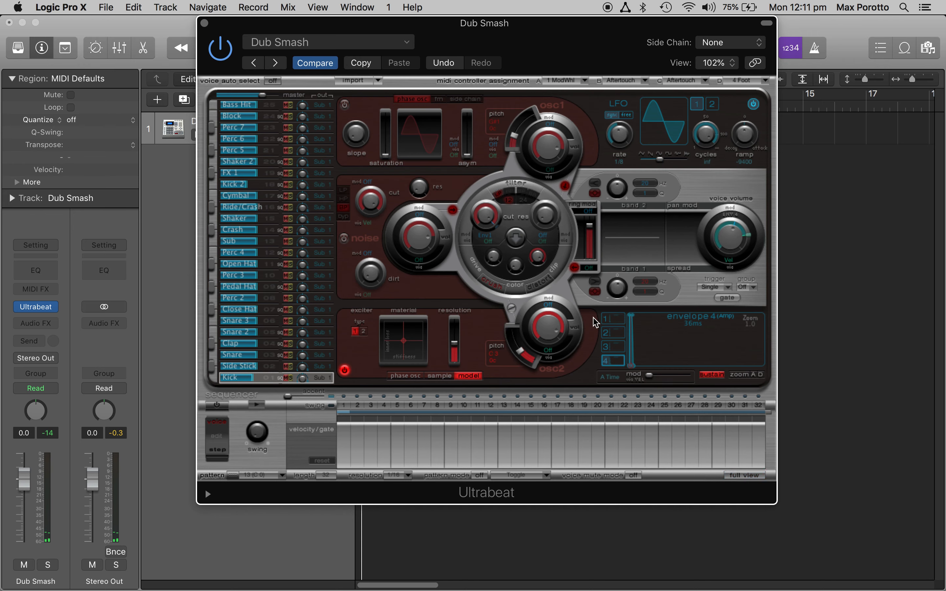
{"action": "left_click_drag", "start_coordinate": [547, 364], "coordinate": [549, 369]}
{"action": "left_click", "coordinate": [276, 62]}
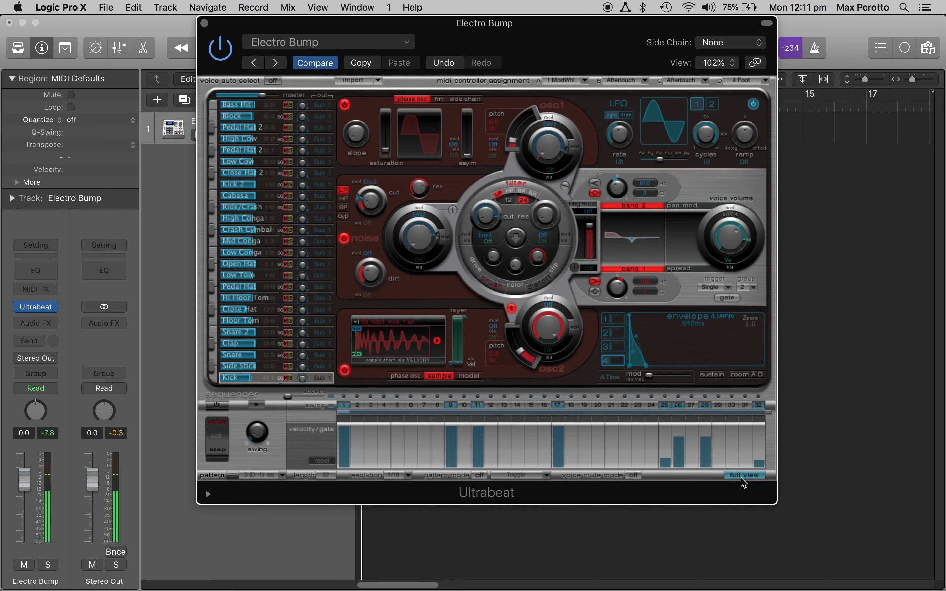
- Select pattern 13 (C 0) for the Electro Bump kit and show the sequencer in full view
{"action": "left_click", "coordinate": [278, 477]}
{"action": "scroll", "coordinate": [280, 483], "scroll_direction": "down", "scroll_amount": 5}
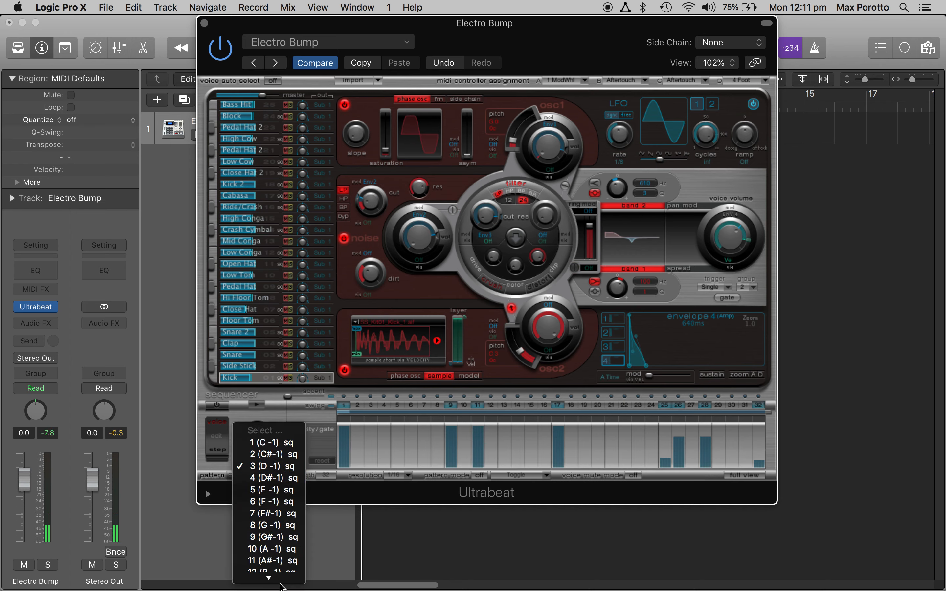
{"action": "left_click", "coordinate": [278, 478]}
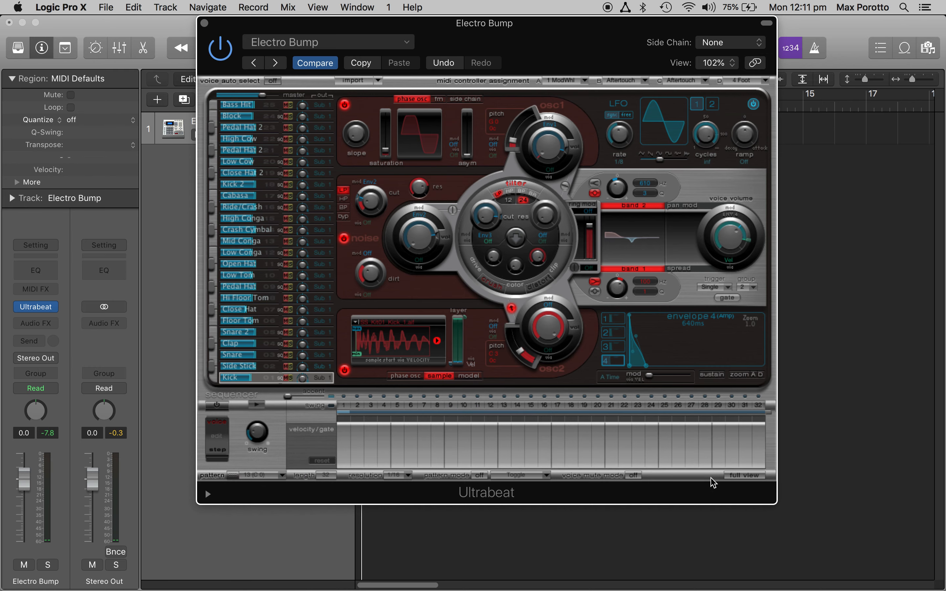
{"action": "left_click", "coordinate": [748, 476]}
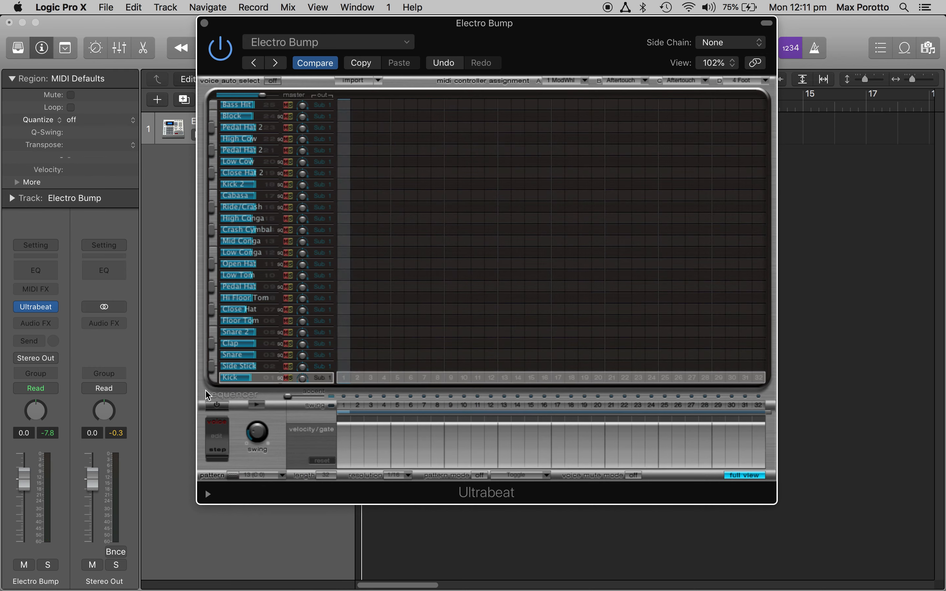
- Audition the Electro Bump kit's kick, snare, hi floor tom, close hat and upper pedal hat sounds
{"action": "left_click", "coordinate": [214, 380]}
{"action": "left_click", "coordinate": [216, 356]}
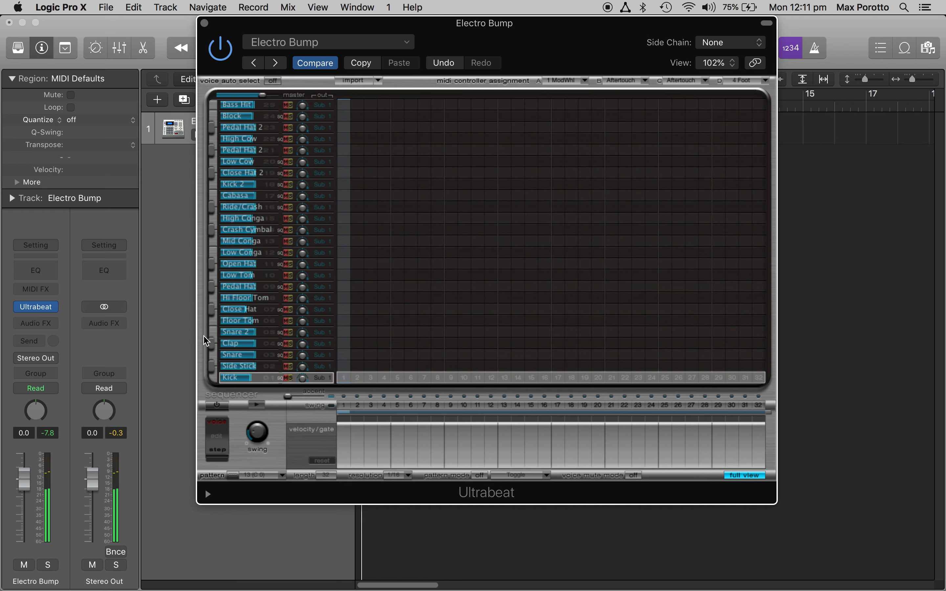
{"action": "left_click", "coordinate": [216, 300]}
{"action": "left_click", "coordinate": [214, 314]}
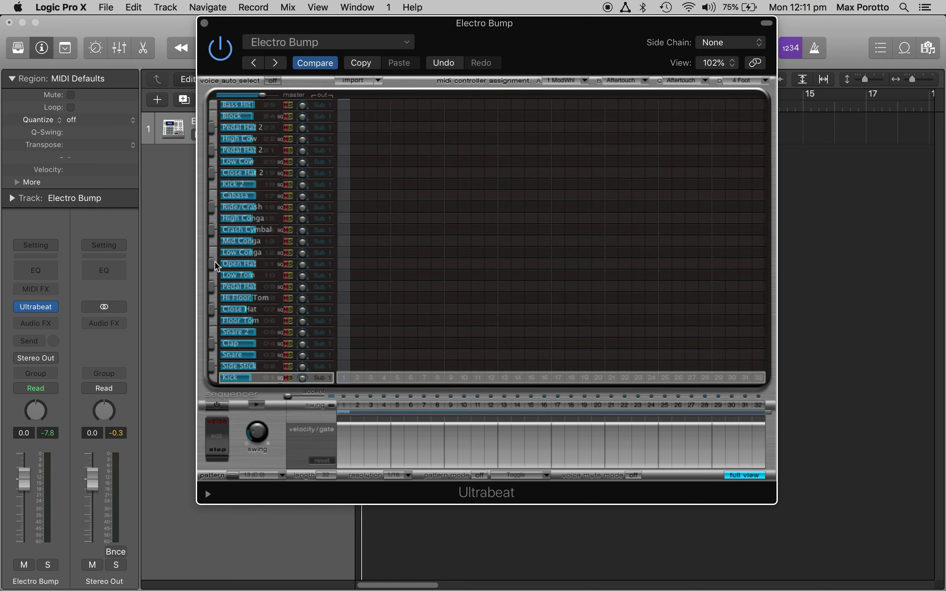
{"action": "left_click", "coordinate": [212, 151]}
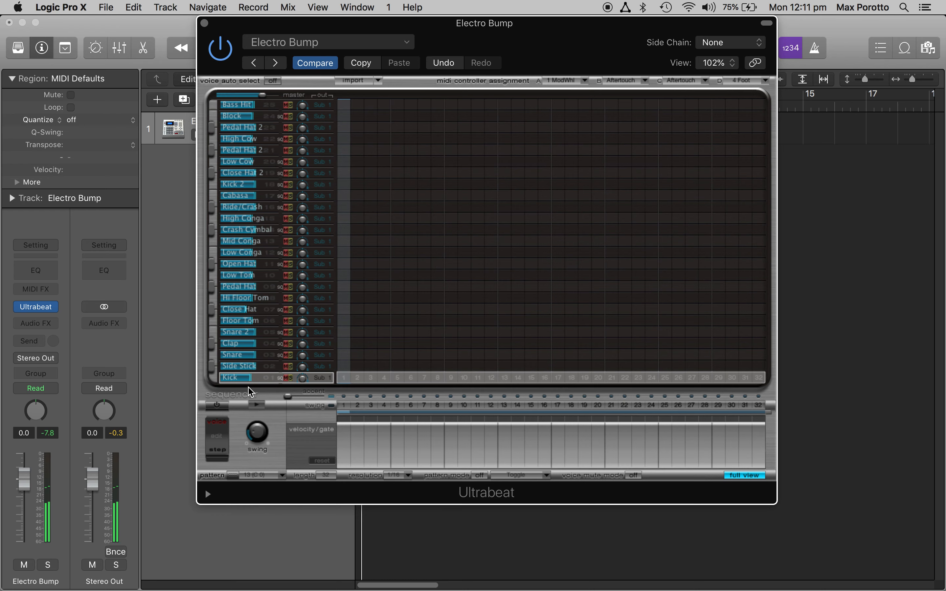
- Program the kick on steps 1, 5, 9, 13, 17, 21, 25 and 29 of the pattern
{"action": "left_click", "coordinate": [344, 378]}
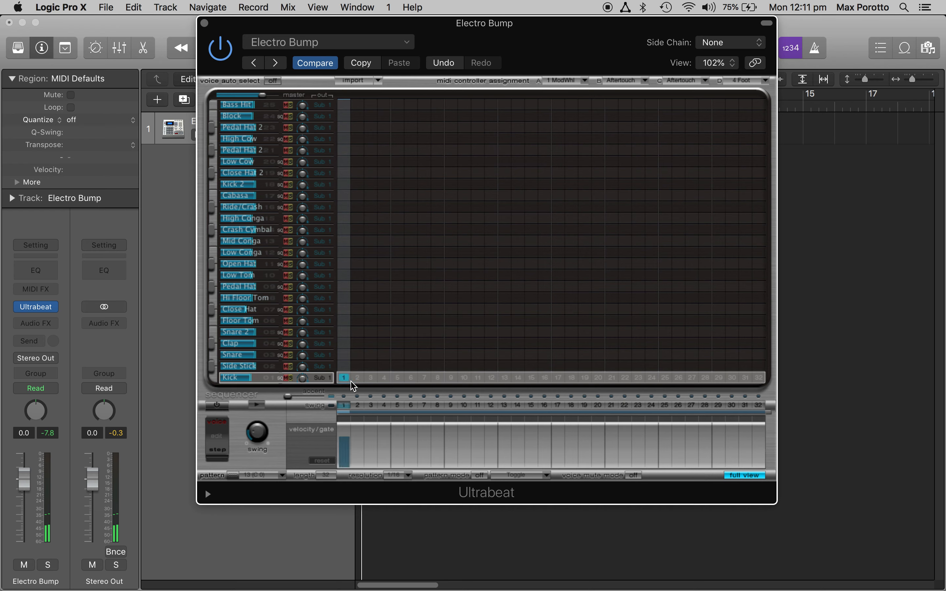
{"action": "left_click", "coordinate": [399, 379]}
{"action": "left_click", "coordinate": [451, 380]}
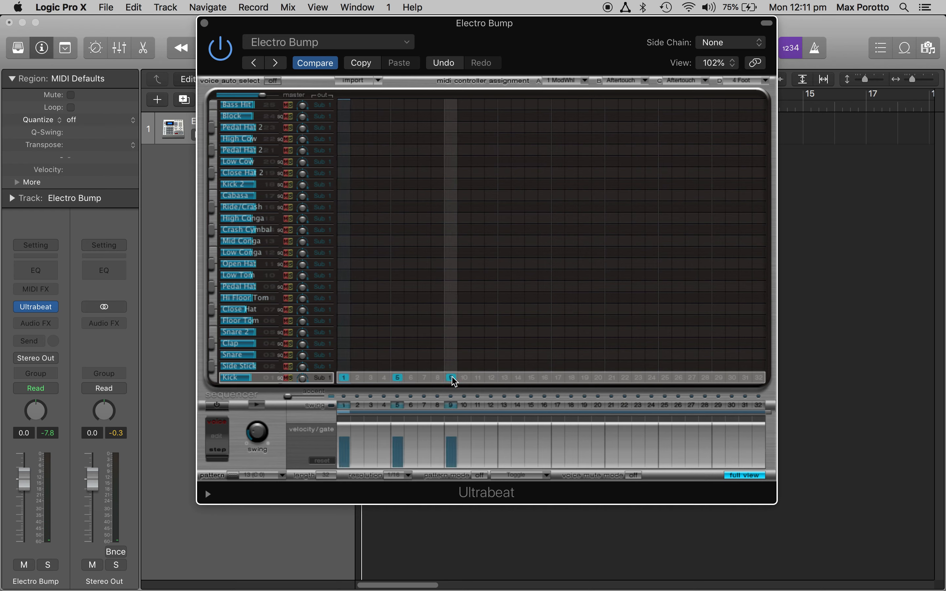
{"action": "left_click", "coordinate": [505, 378]}
{"action": "left_click", "coordinate": [559, 378]}
{"action": "left_click", "coordinate": [625, 379]}
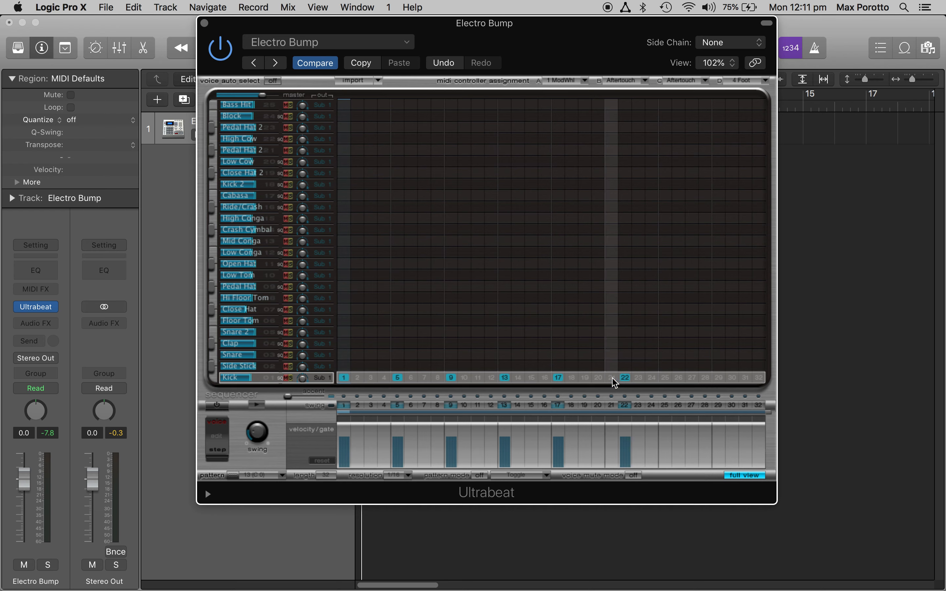
{"action": "left_click", "coordinate": [611, 379]}
{"action": "left_click", "coordinate": [625, 378]}
{"action": "left_click", "coordinate": [666, 379]}
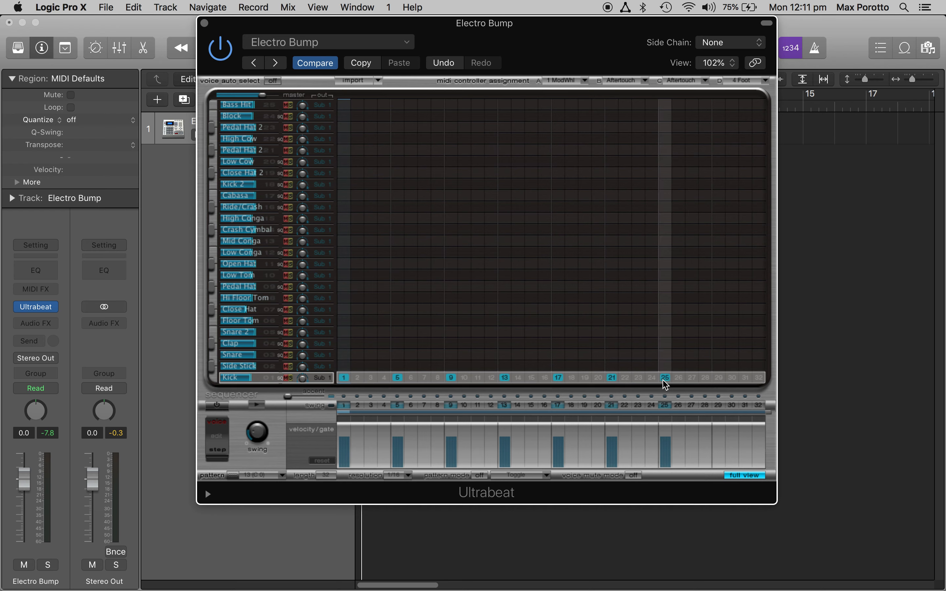
{"action": "left_click", "coordinate": [719, 379]}
- Program the snare on steps 5, 13, 21 and 29 of the pattern
{"action": "left_click", "coordinate": [247, 355]}
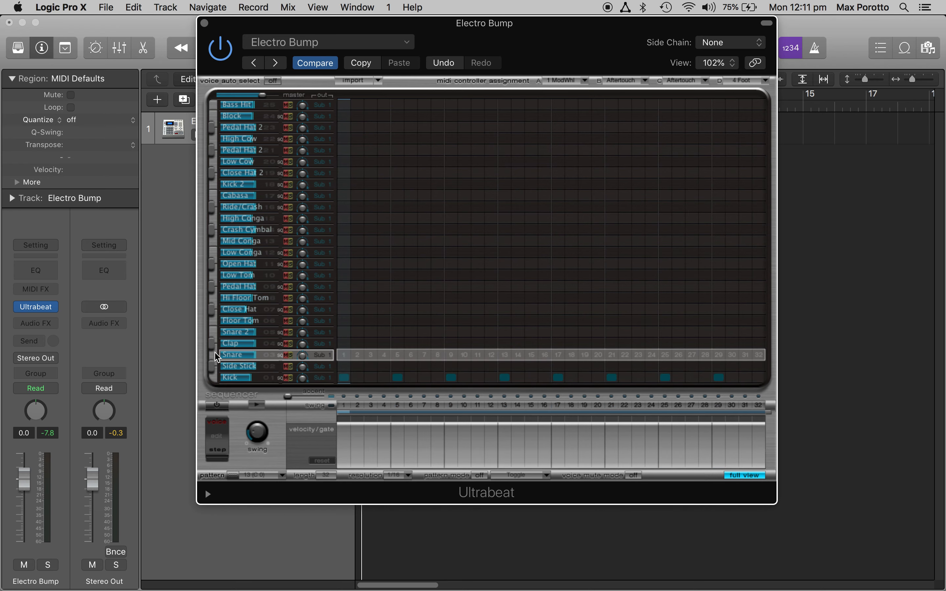
{"action": "left_click", "coordinate": [398, 355]}
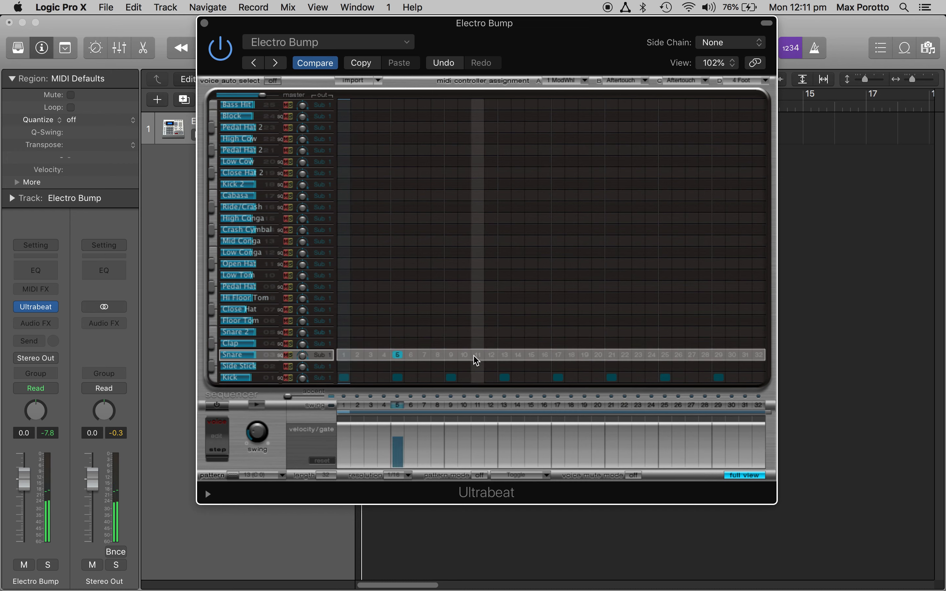
{"action": "left_click", "coordinate": [505, 356]}
{"action": "left_click", "coordinate": [623, 356]}
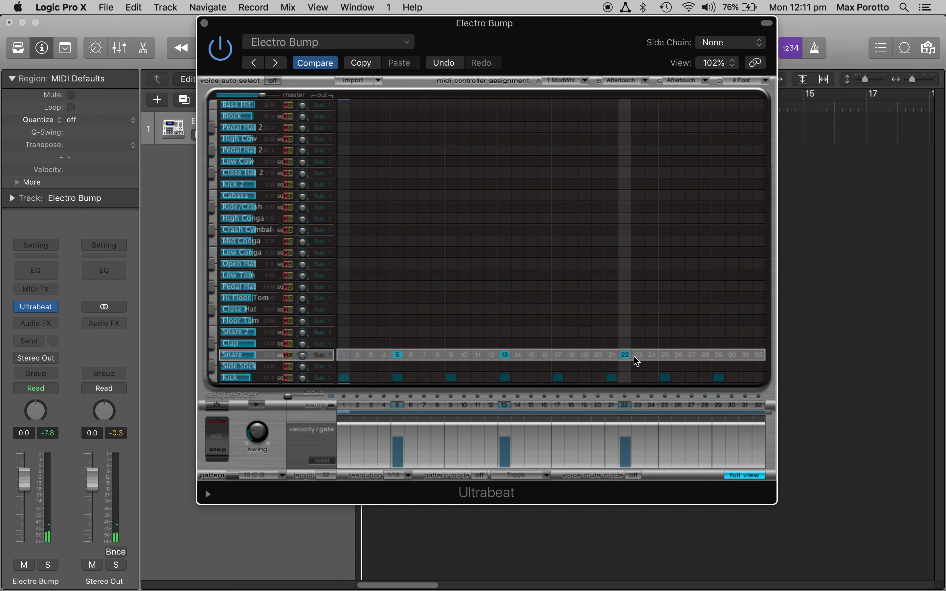
{"action": "left_click", "coordinate": [633, 356]}
{"action": "left_click", "coordinate": [626, 355]}
{"action": "left_click", "coordinate": [639, 355]}
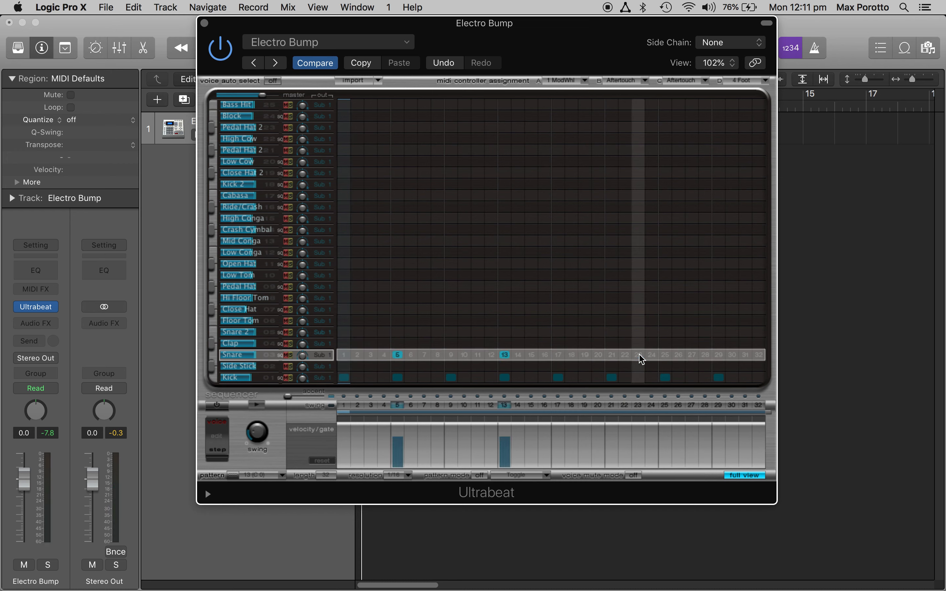
{"action": "left_click", "coordinate": [612, 356]}
{"action": "left_click", "coordinate": [719, 355]}
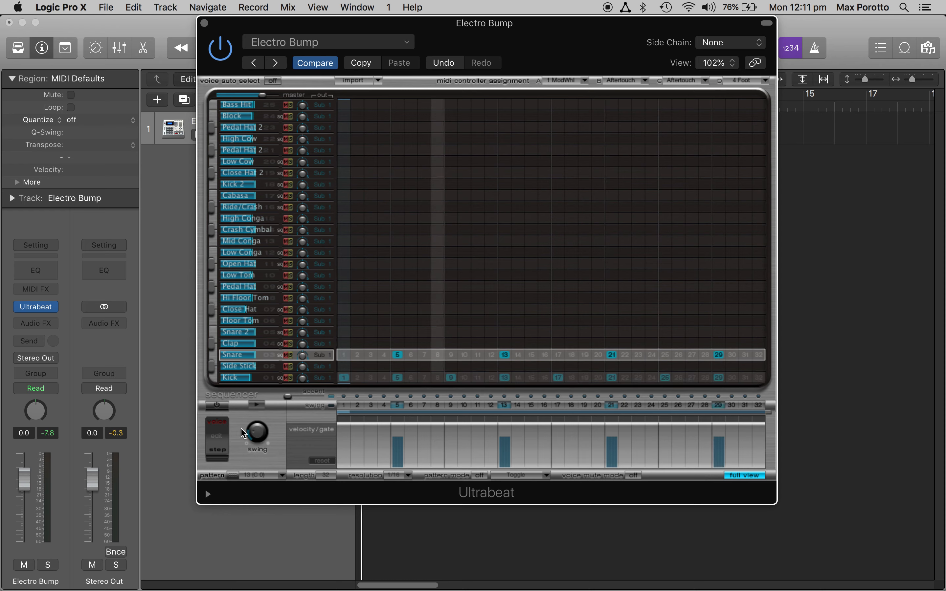
- Play the kick and snare pattern in the Ultrabeat sequencer, and stop playback after listening
{"action": "left_click", "coordinate": [256, 406]}
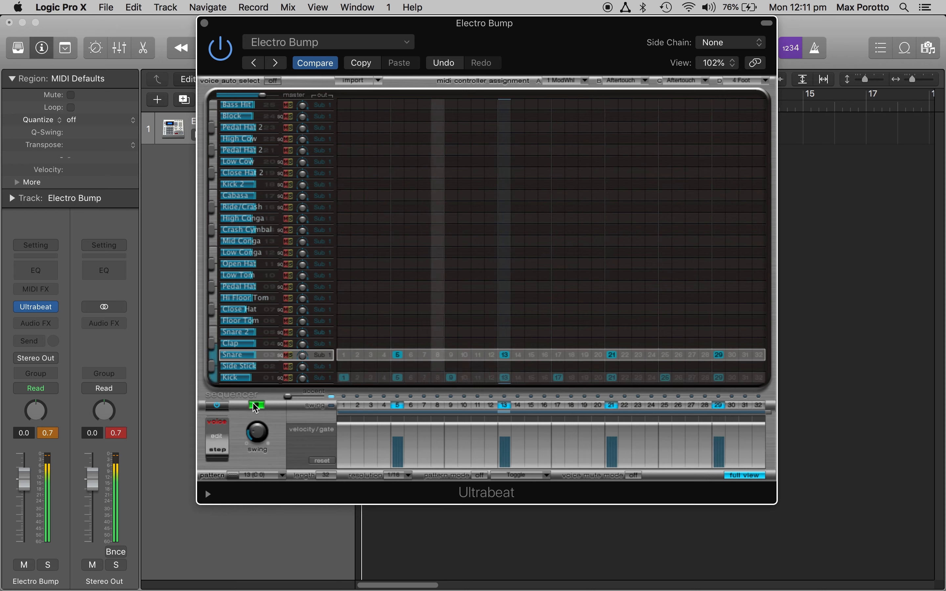
{"action": "left_click", "coordinate": [256, 406]}
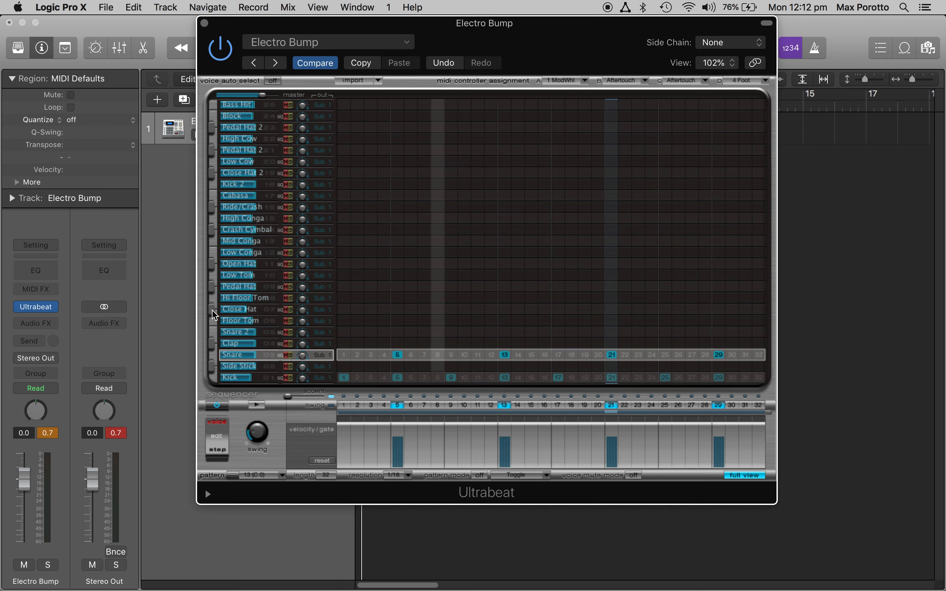
- Program the Close Hat on every odd-numbered step of the pattern, from 1 through 31
{"action": "left_click", "coordinate": [251, 310]}
{"action": "left_click", "coordinate": [344, 310]}
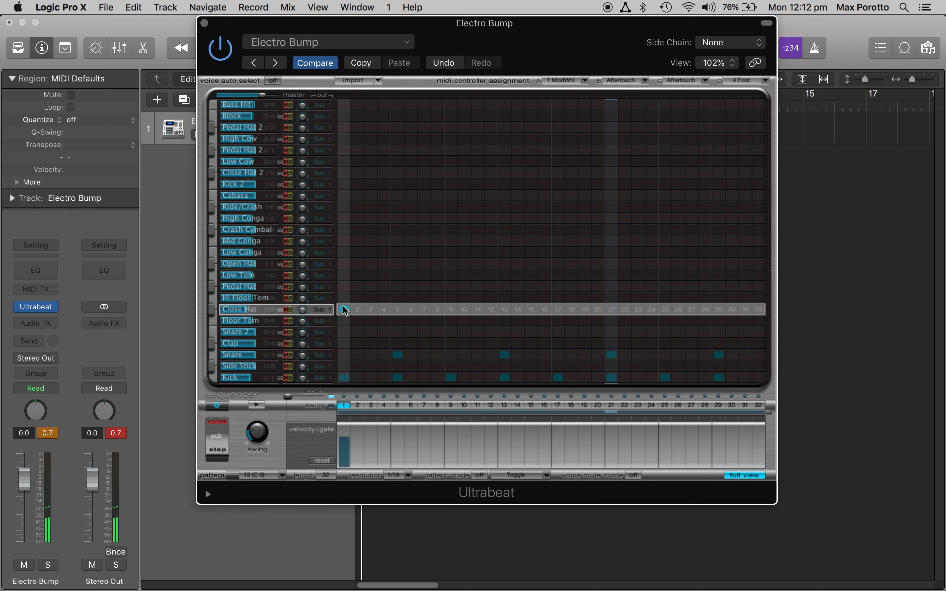
{"action": "left_click", "coordinate": [370, 309]}
{"action": "left_click", "coordinate": [397, 310]}
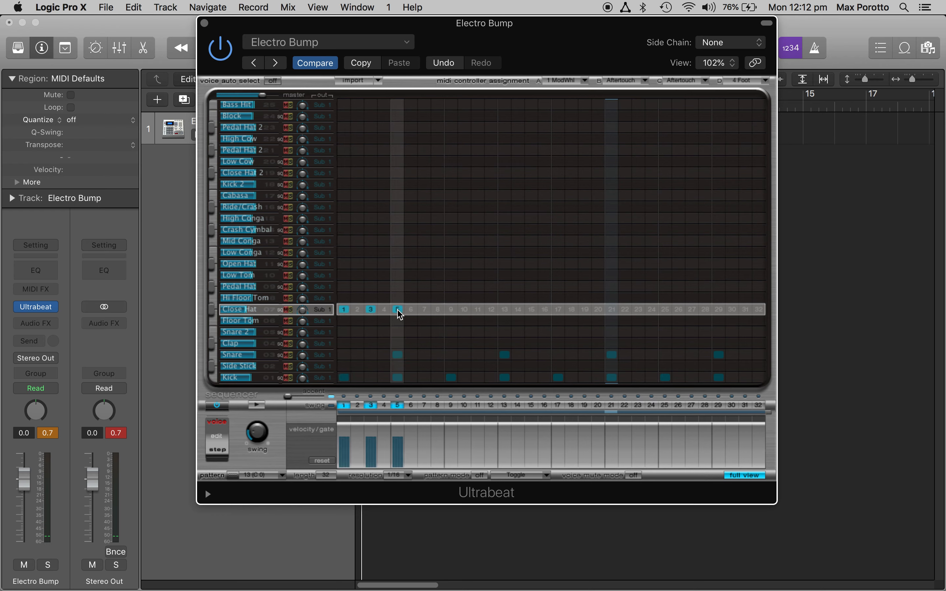
{"action": "left_click", "coordinate": [425, 310]}
{"action": "left_click", "coordinate": [451, 310]}
{"action": "left_click", "coordinate": [478, 310]}
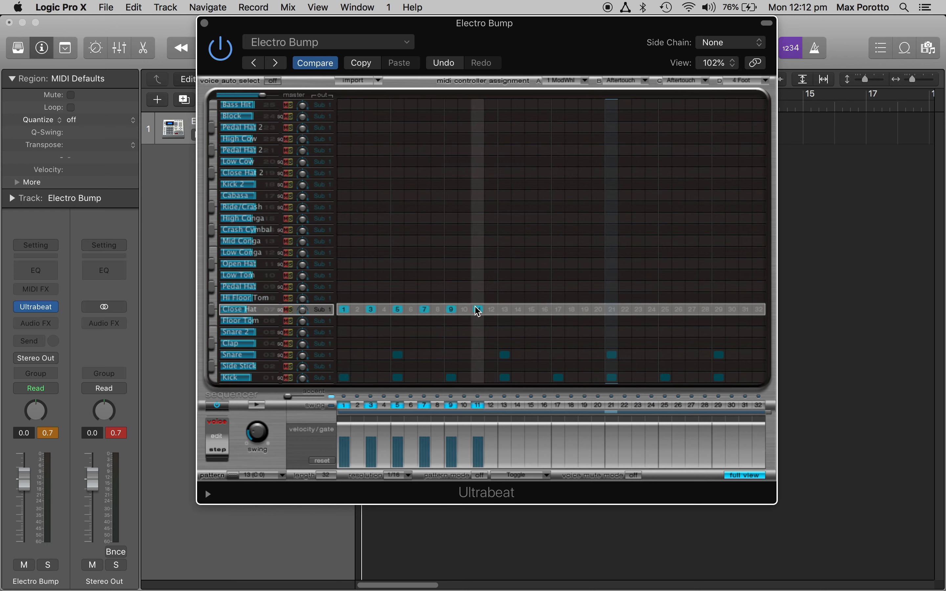
{"action": "left_click", "coordinate": [505, 310]}
{"action": "left_click", "coordinate": [531, 310]}
{"action": "left_click", "coordinate": [559, 310]}
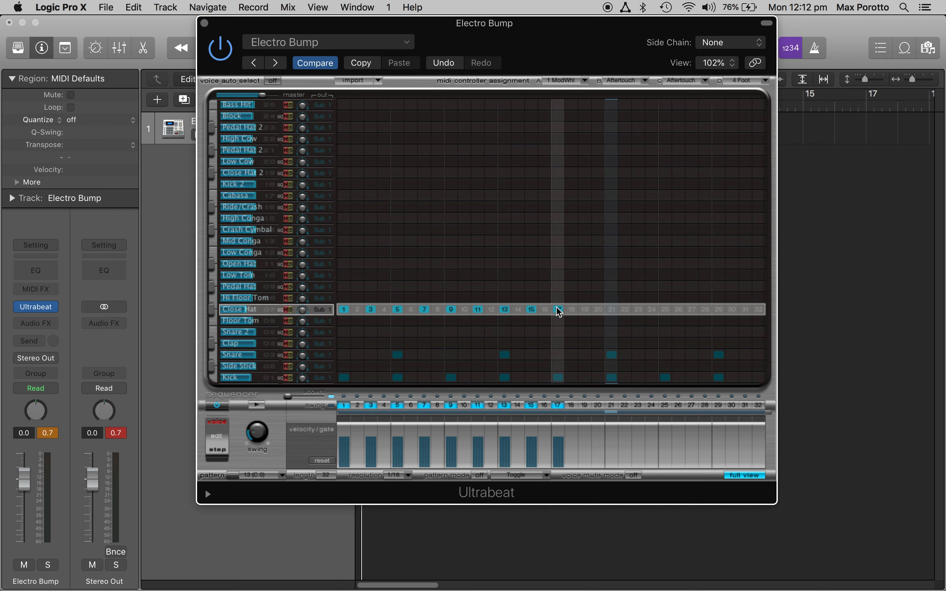
{"action": "left_click", "coordinate": [585, 310]}
{"action": "left_click", "coordinate": [612, 310]}
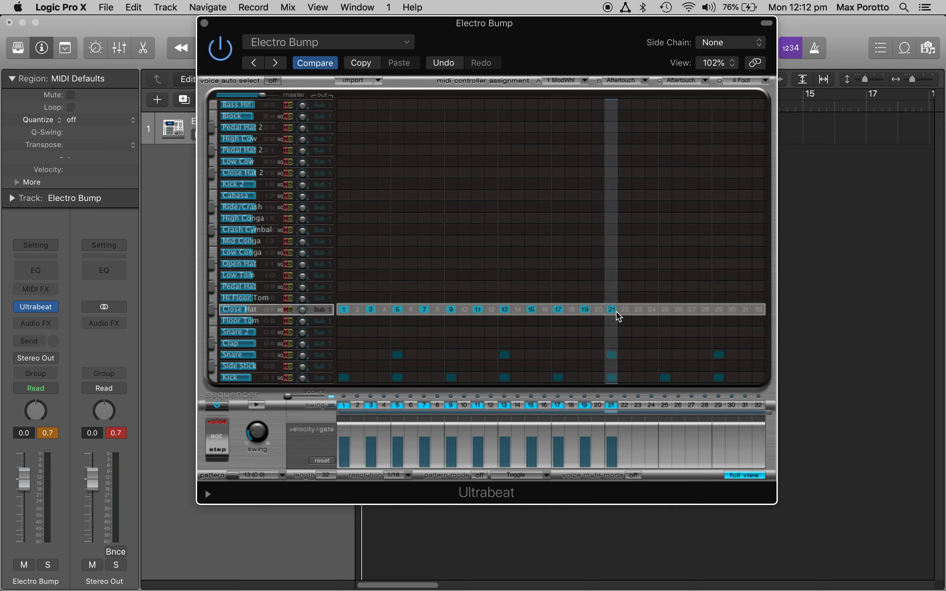
{"action": "left_click", "coordinate": [638, 310]}
{"action": "left_click", "coordinate": [665, 310]}
{"action": "left_click", "coordinate": [692, 309]}
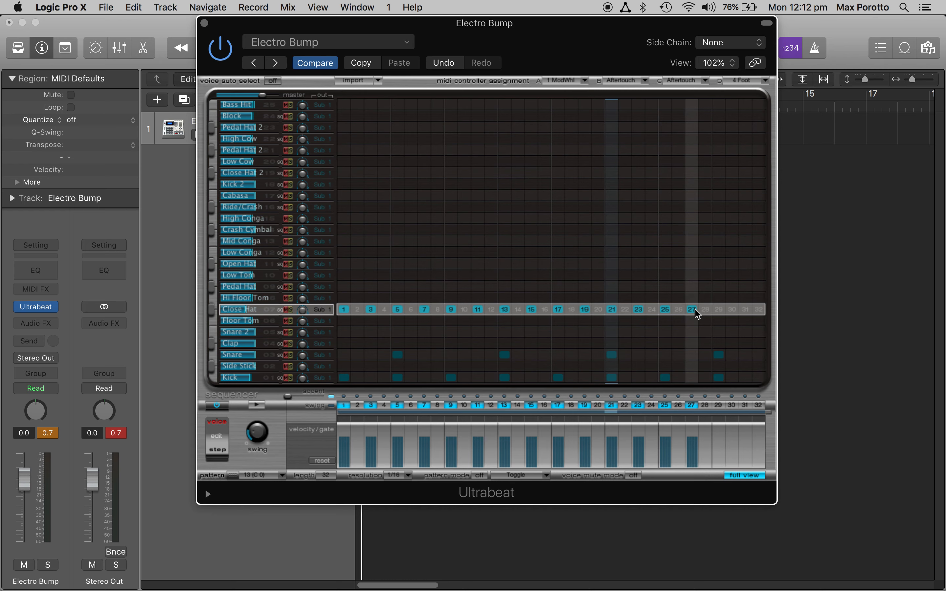
{"action": "left_click", "coordinate": [719, 309]}
{"action": "left_click", "coordinate": [745, 310]}
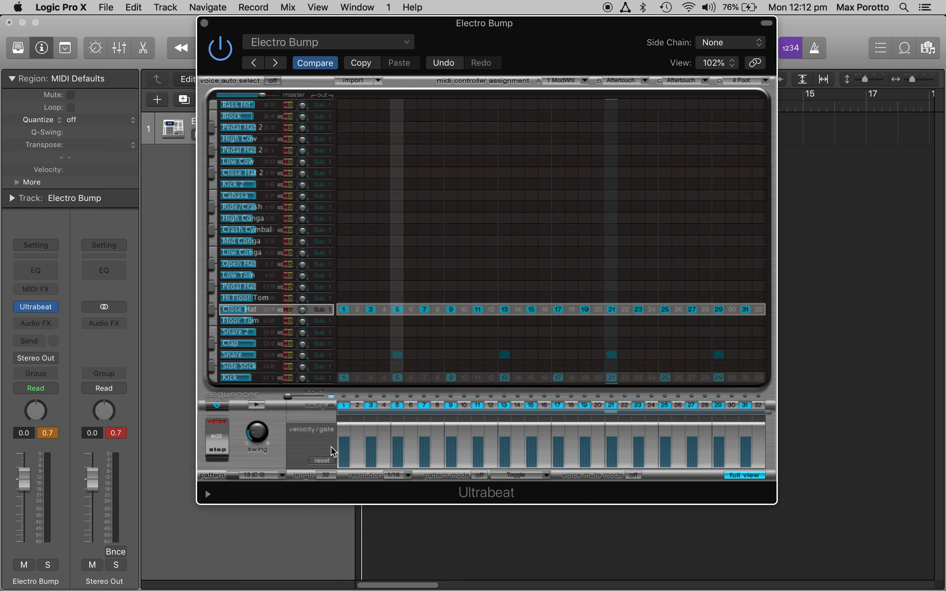
- Lower the Close Hat's velocity on steps 1, 5, 9, 13, 17, 21, 25 and 29, and play the pattern to check it
{"action": "left_click_drag", "start_coordinate": [342, 449], "coordinate": [348, 464]}
{"action": "left_click_drag", "start_coordinate": [400, 447], "coordinate": [505, 453]}
{"action": "left_click_drag", "start_coordinate": [559, 439], "coordinate": [613, 454]}
{"action": "left_click_drag", "start_coordinate": [666, 440], "coordinate": [712, 453]}
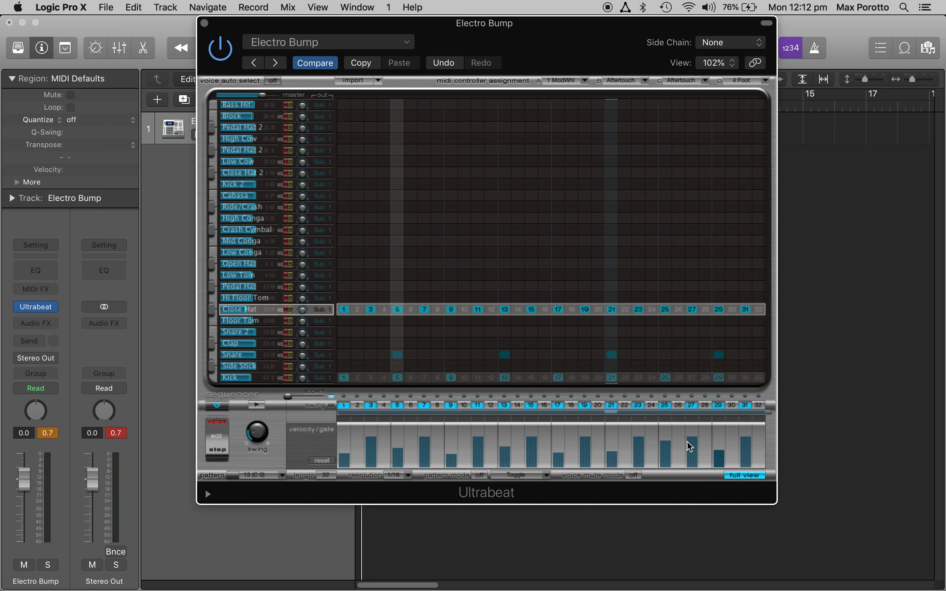
{"action": "left_click", "coordinate": [255, 406]}
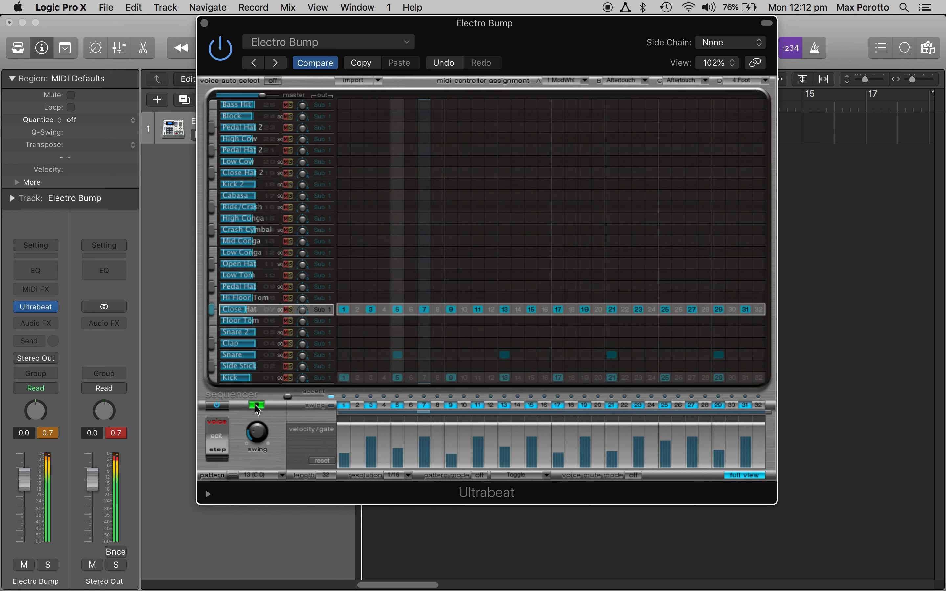
{"action": "left_click", "coordinate": [256, 407]}
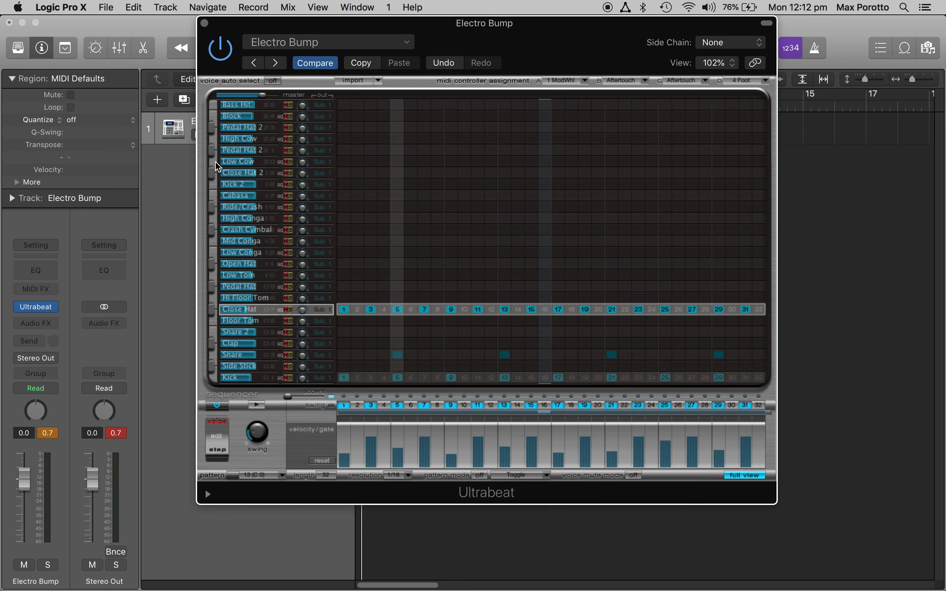
- Program the upper Pedal Hat 2 on steps 3, 7, 11, 15, 19, 23, 27 and 31 of the pattern
{"action": "left_click", "coordinate": [212, 127]}
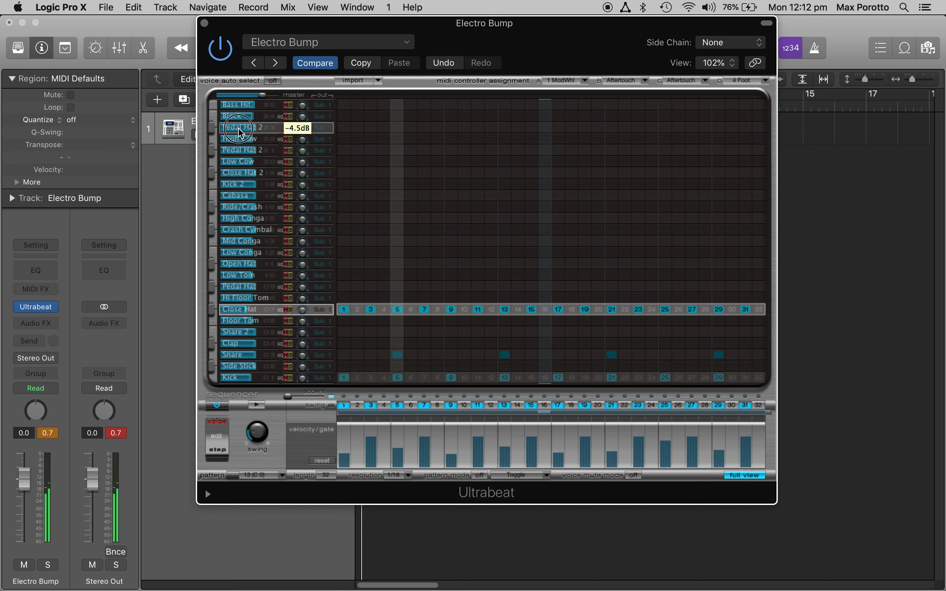
{"action": "left_click", "coordinate": [371, 127]}
{"action": "left_click", "coordinate": [425, 127]}
{"action": "left_click", "coordinate": [424, 127]}
{"action": "left_click", "coordinate": [411, 128]}
{"action": "left_click", "coordinate": [411, 127]}
{"action": "left_click", "coordinate": [424, 127]}
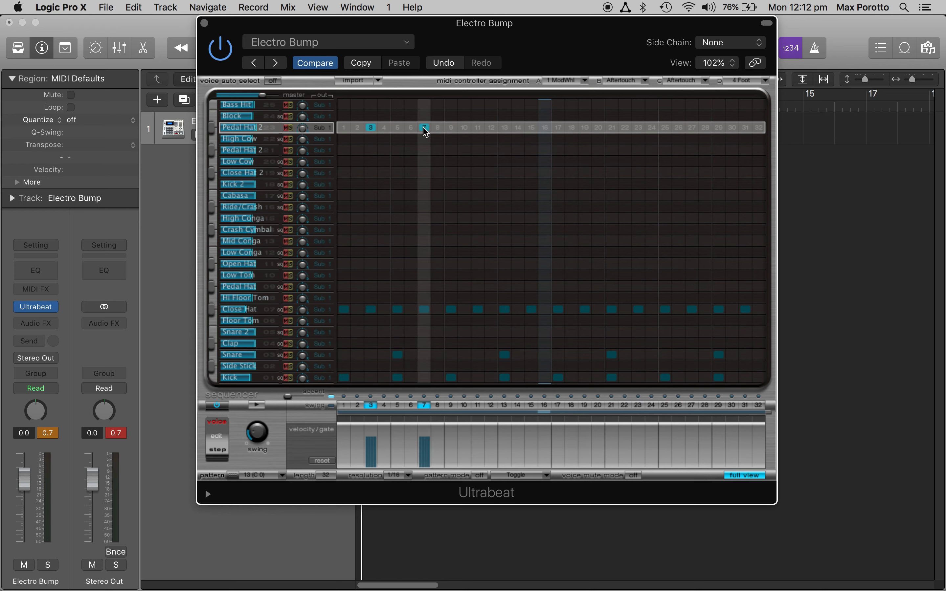
{"action": "left_click", "coordinate": [478, 127]}
{"action": "left_click", "coordinate": [532, 128]}
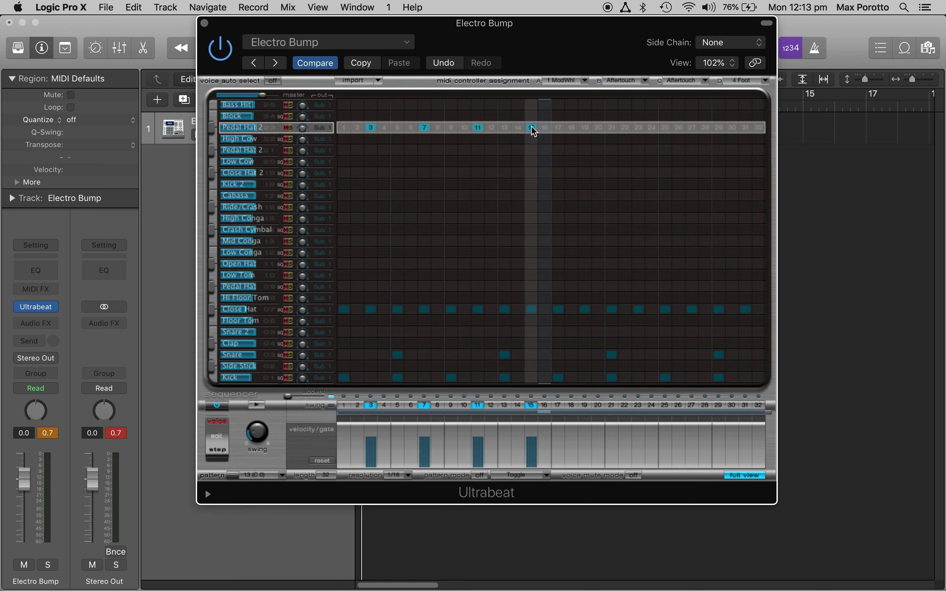
{"action": "left_click", "coordinate": [585, 128]}
{"action": "left_click", "coordinate": [638, 128]}
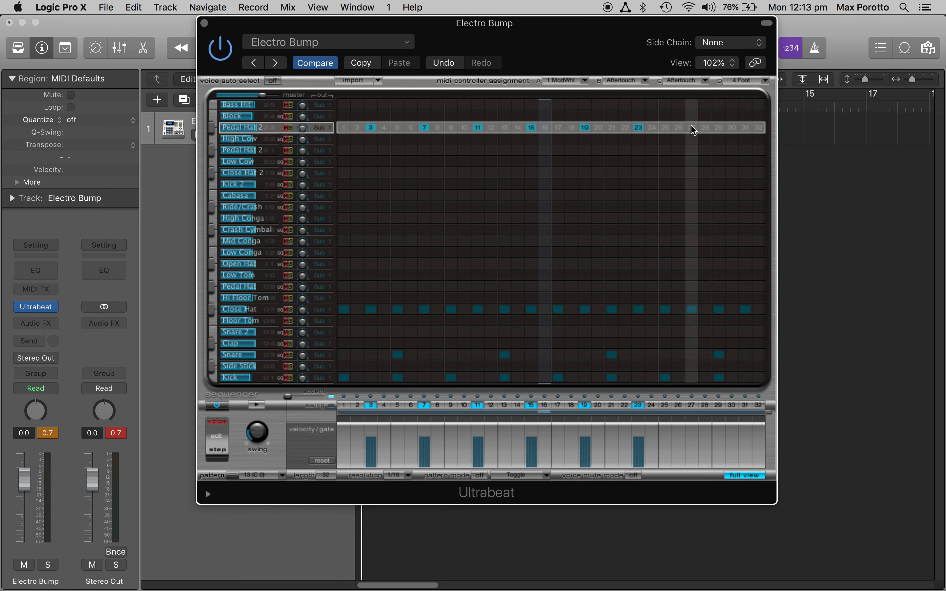
{"action": "left_click", "coordinate": [692, 127]}
{"action": "left_click", "coordinate": [746, 128]}
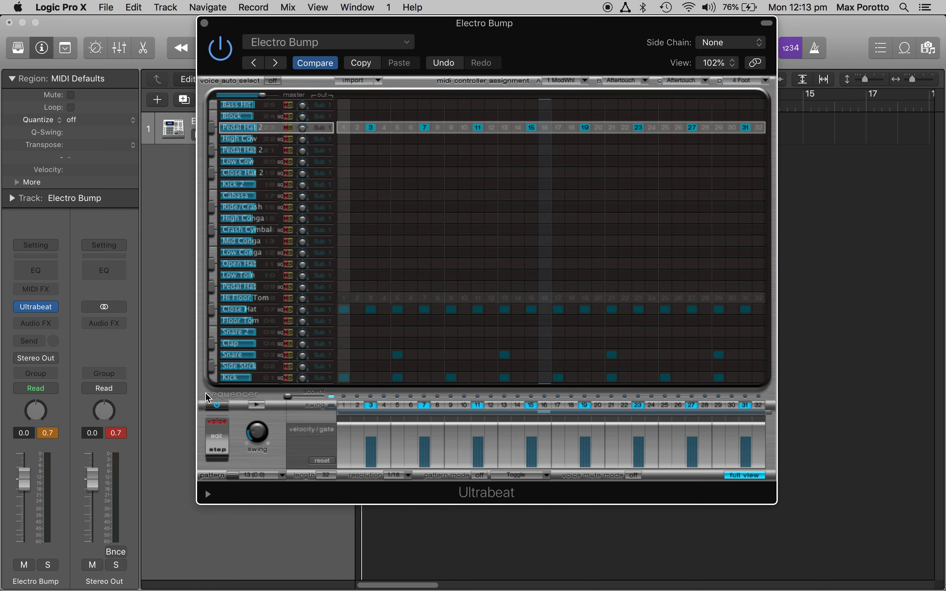
- Play the full kick, snare, close hat and pedal hat pattern in the sequencer, and stop playback after listening
{"action": "left_click", "coordinate": [257, 405]}
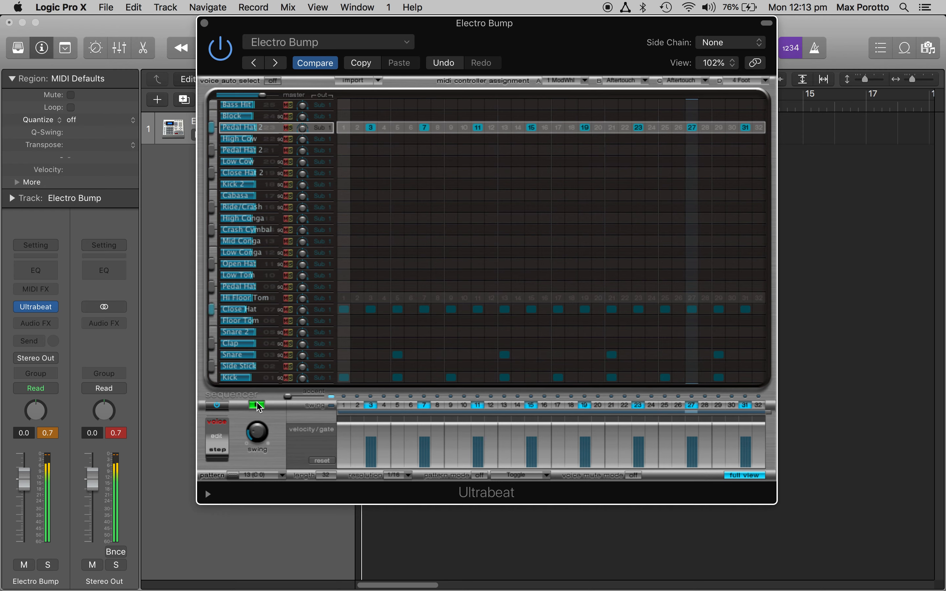
{"action": "left_click", "coordinate": [257, 405]}
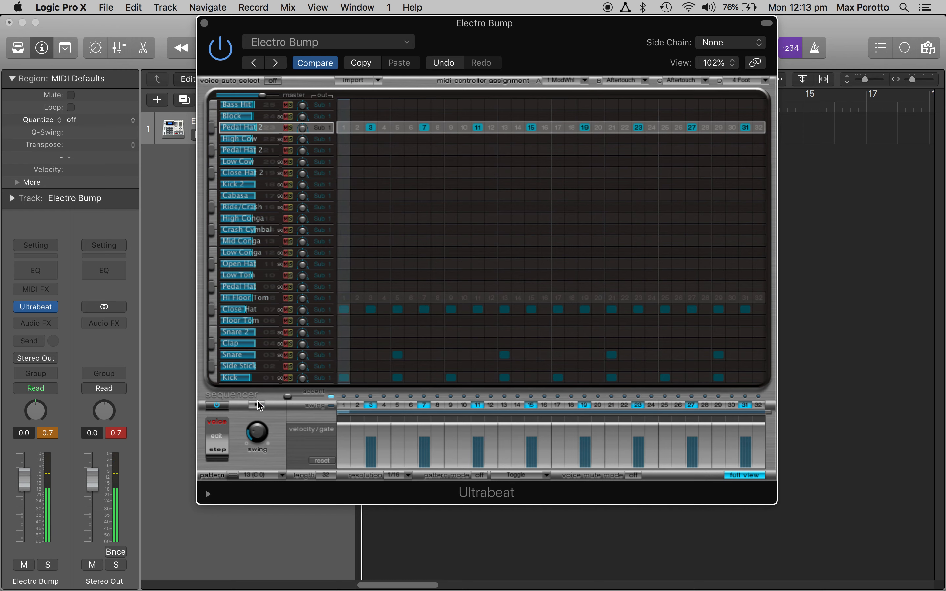
{"action": "left_click", "coordinate": [258, 406]}
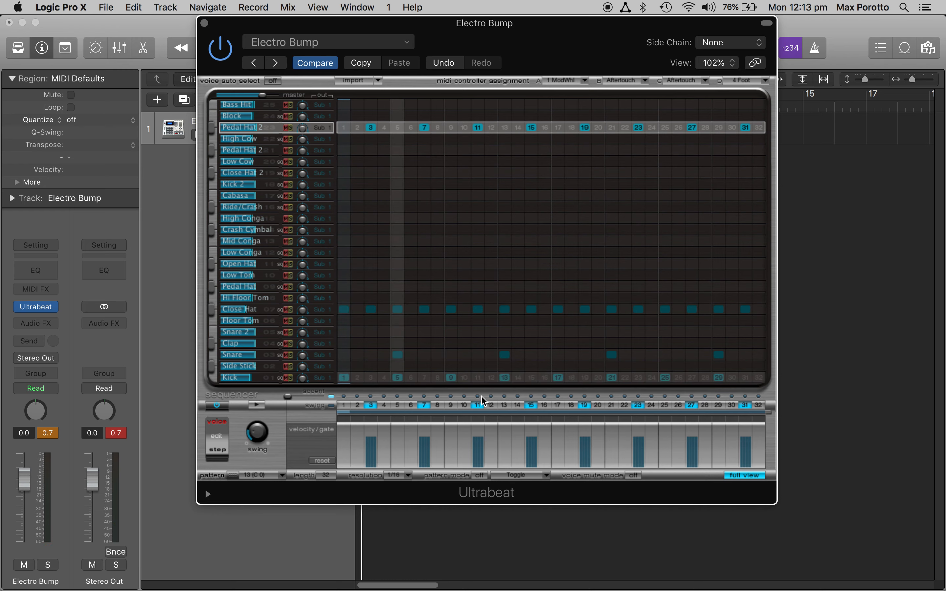
{"action": "left_click", "coordinate": [476, 355]}
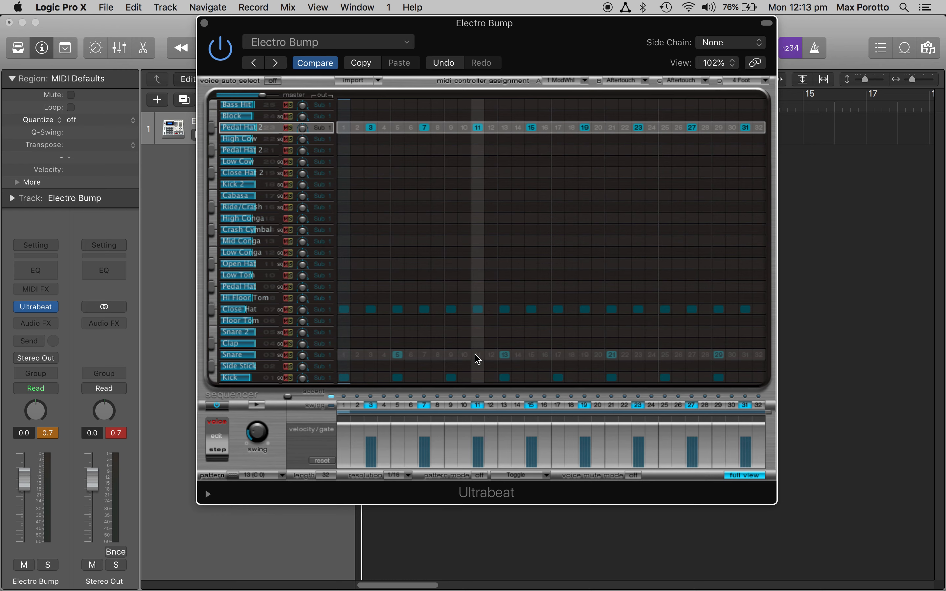
- Review the Kick's output options and route it to Sub Group 9 (17)
{"action": "left_click", "coordinate": [239, 379]}
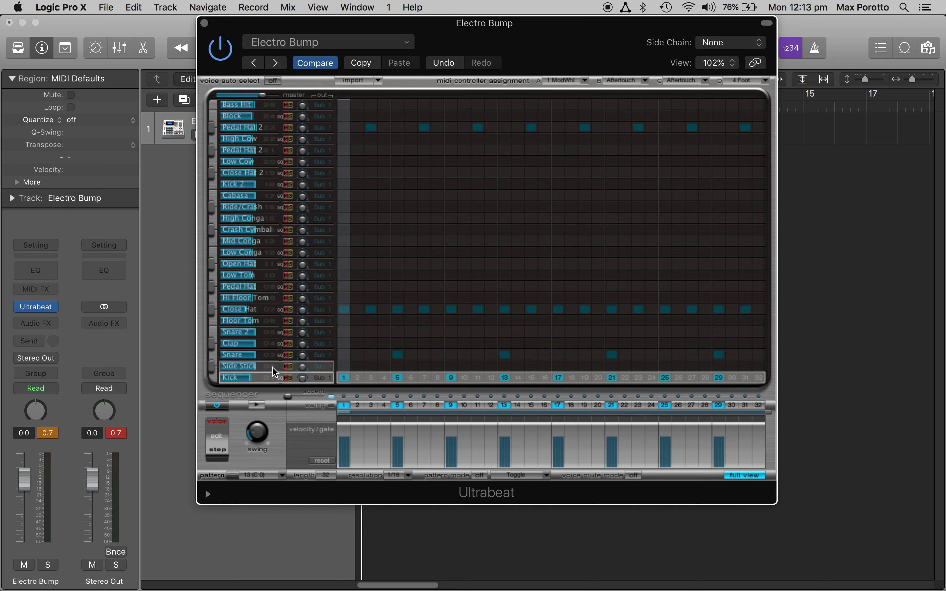
{"action": "left_click", "coordinate": [320, 378]}
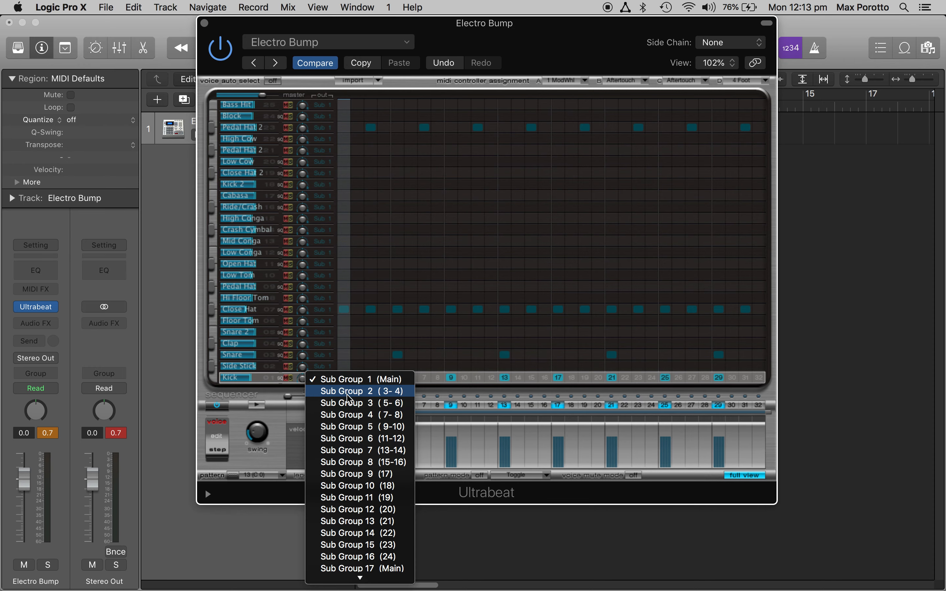
{"action": "scroll", "coordinate": [349, 399], "scroll_direction": "down", "scroll_amount": 4}
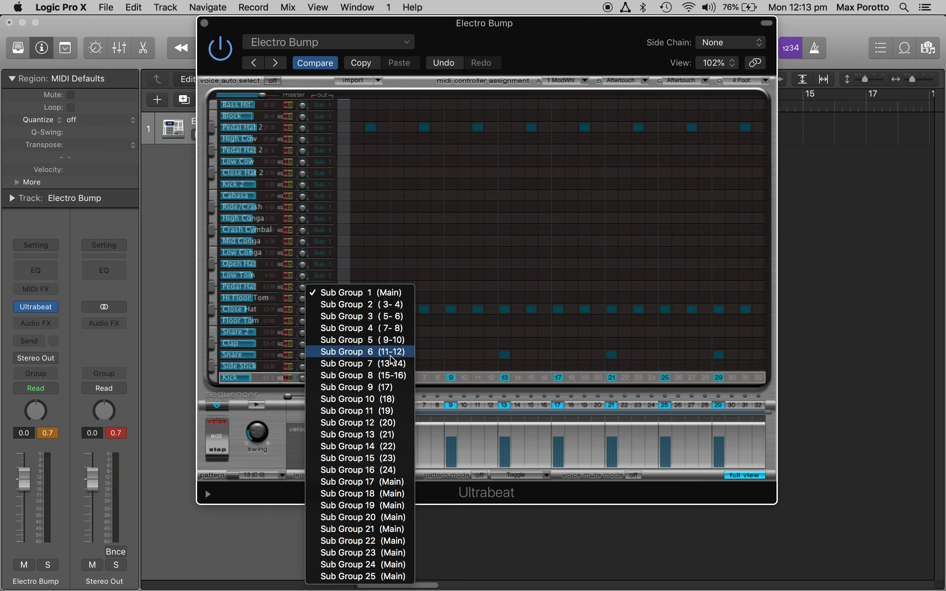
{"action": "left_click", "coordinate": [363, 294]}
{"action": "left_click", "coordinate": [323, 379]}
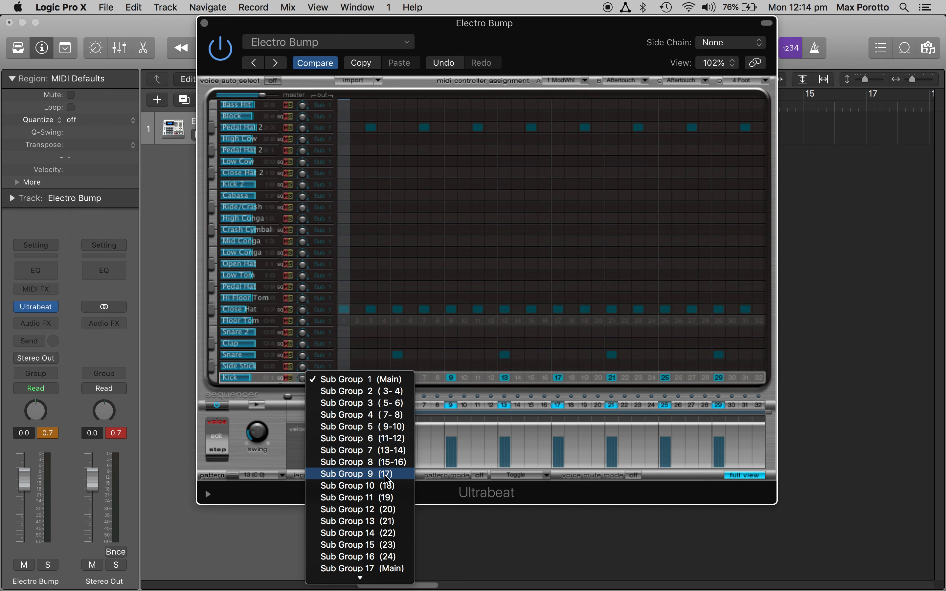
{"action": "left_click", "coordinate": [386, 475]}
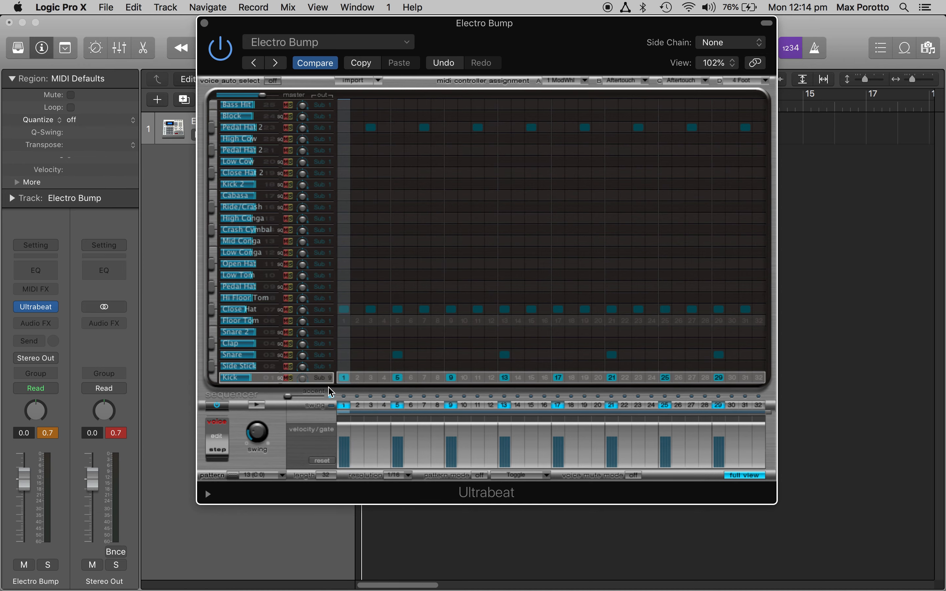
{"action": "left_click", "coordinate": [324, 378]}
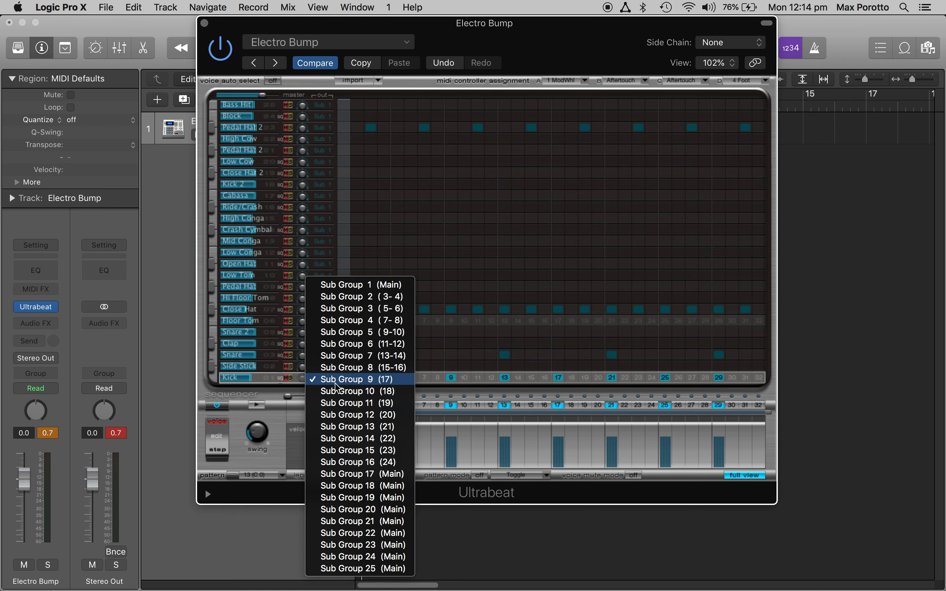
{"action": "left_click", "coordinate": [235, 393]}
- Route the Snare's output to Sub Group 10 (18) and the Close Hat's output to Sub Group 11 (19)
{"action": "left_click", "coordinate": [250, 355]}
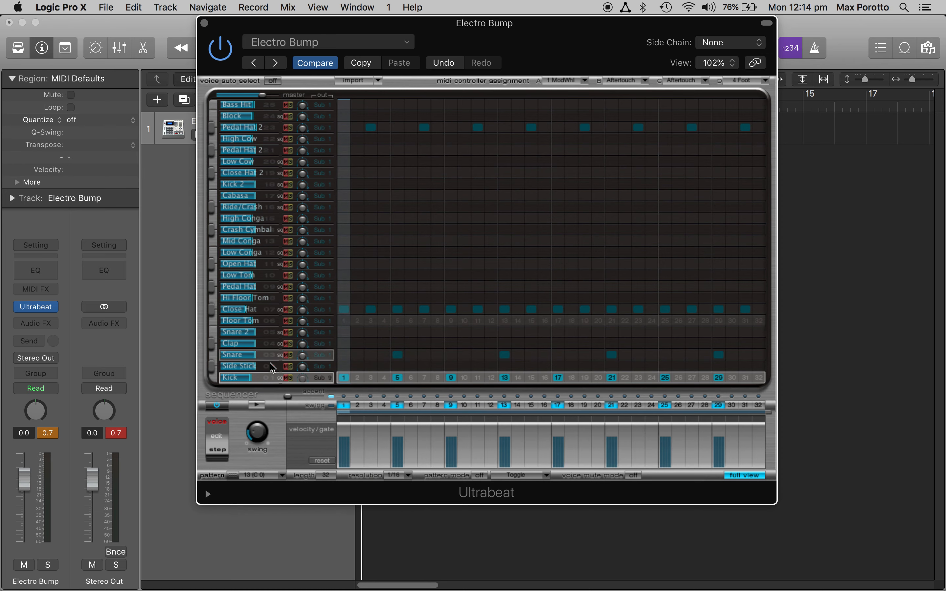
{"action": "left_click", "coordinate": [324, 355]}
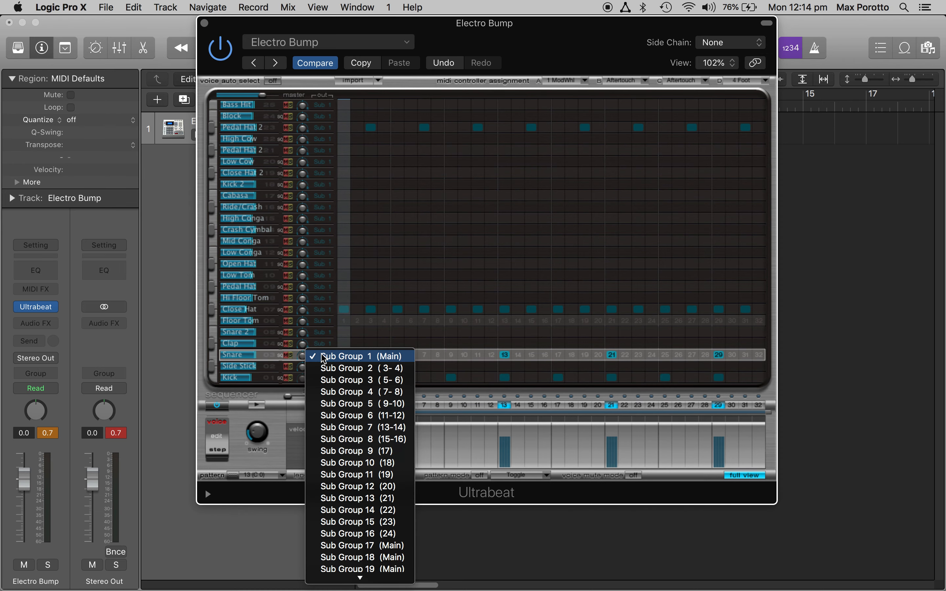
{"action": "left_click", "coordinate": [372, 463]}
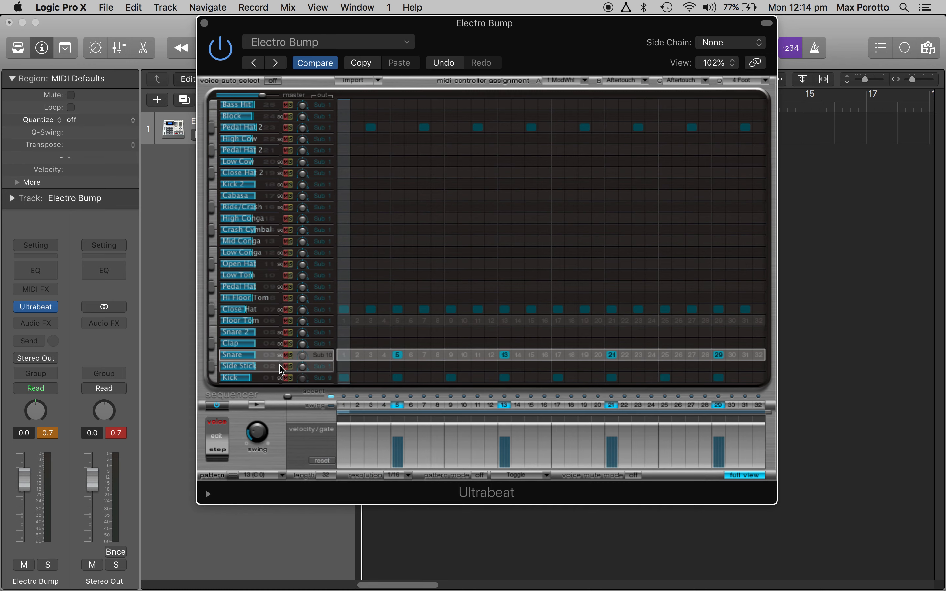
{"action": "left_click", "coordinate": [239, 309]}
{"action": "left_click", "coordinate": [323, 310]}
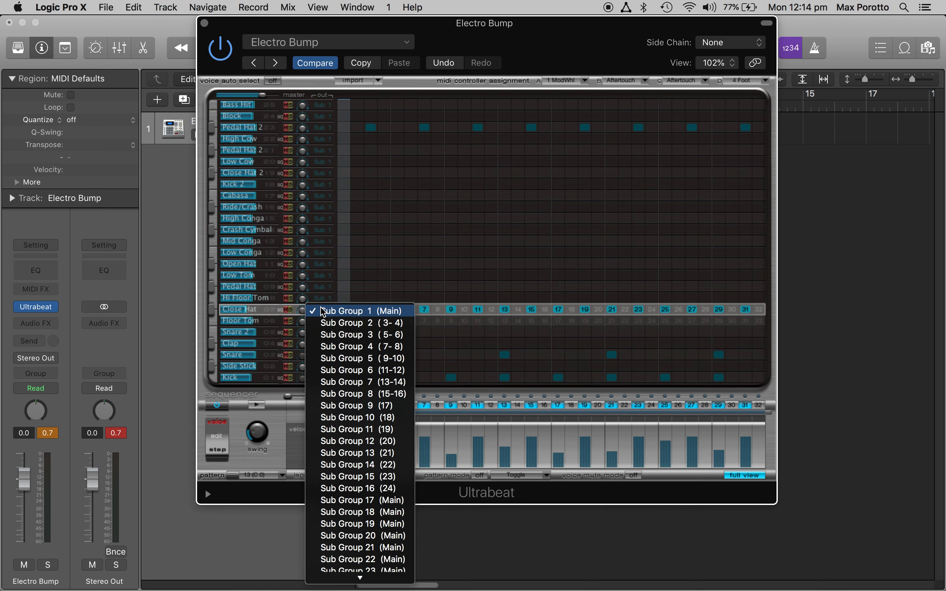
{"action": "left_click", "coordinate": [364, 429]}
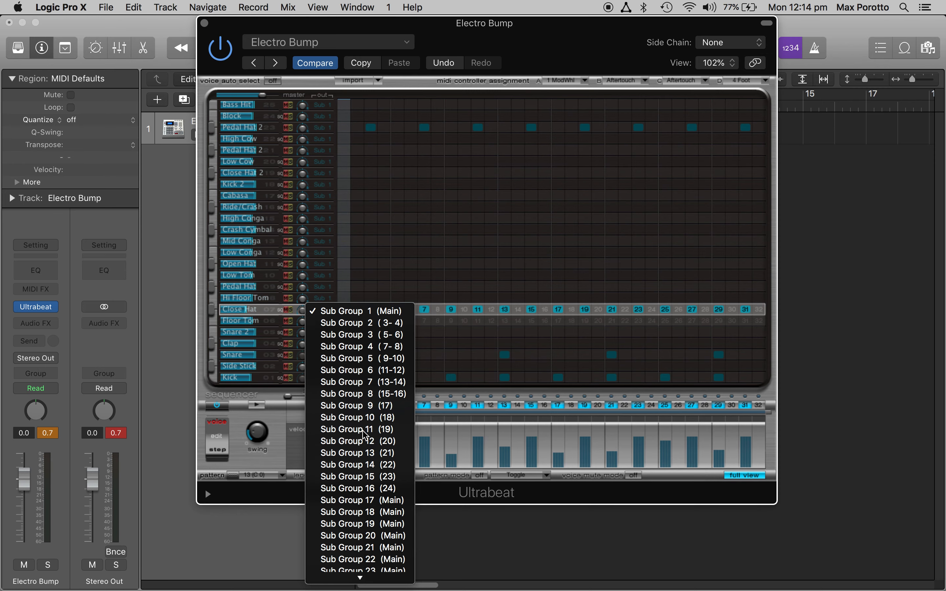
- Route the upper Pedal Hat 2's output to Sub Group 12 (20)
{"action": "left_click", "coordinate": [241, 127]}
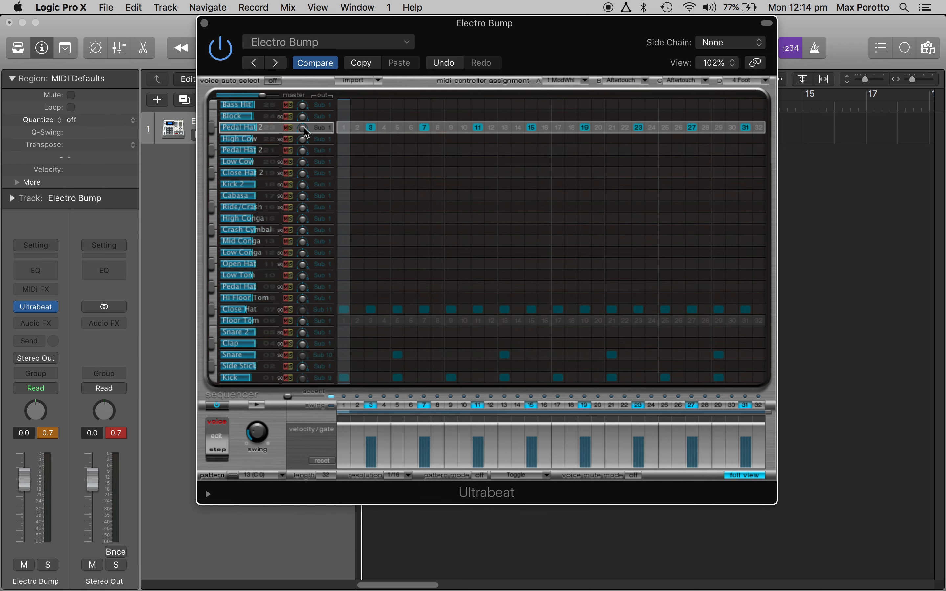
{"action": "left_click", "coordinate": [320, 127]}
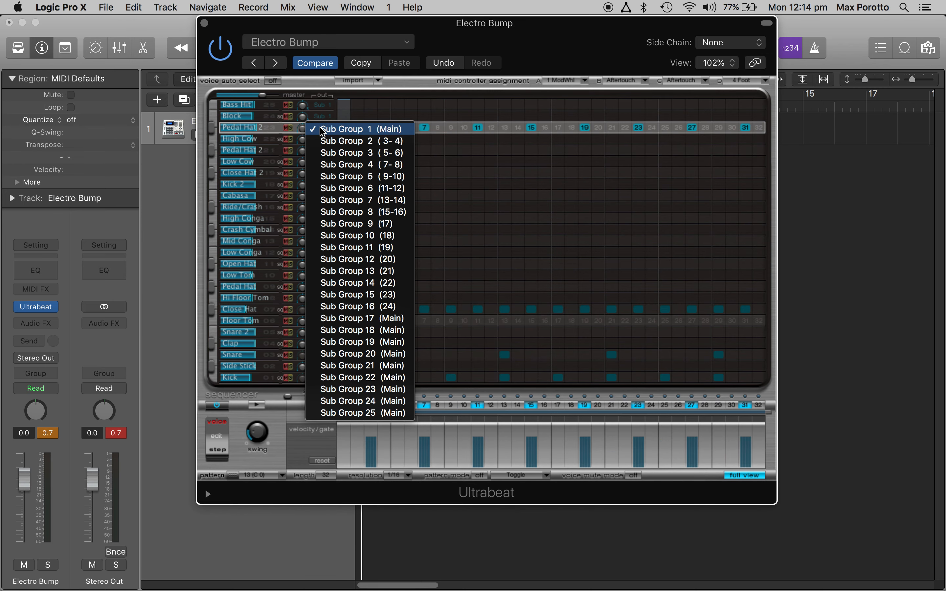
{"action": "left_click", "coordinate": [368, 259]}
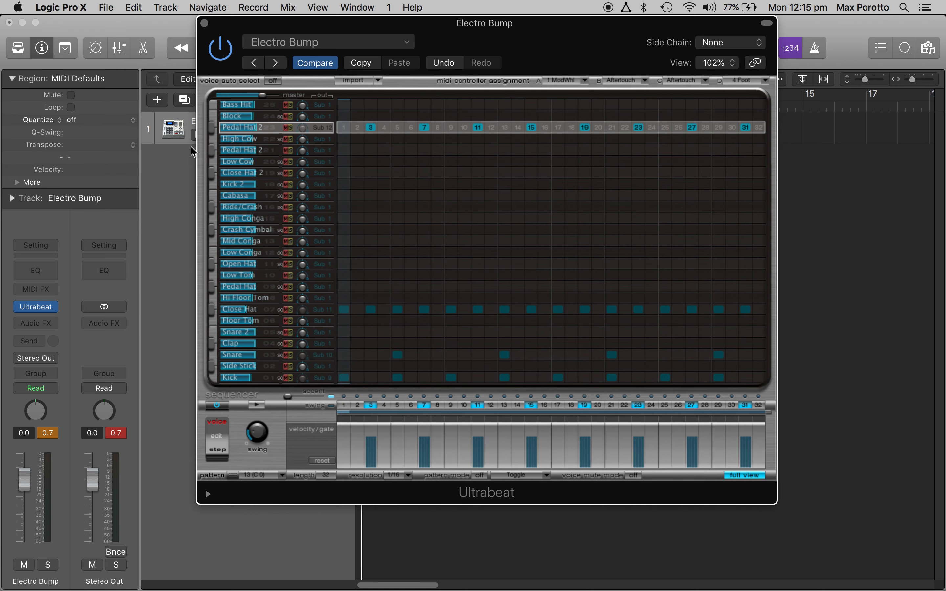
- Move the Ultrabeat window aside to uncover the Electro Bump track and the first bars of its timeline
{"action": "left_click_drag", "start_coordinate": [499, 25], "coordinate": [671, 25]}
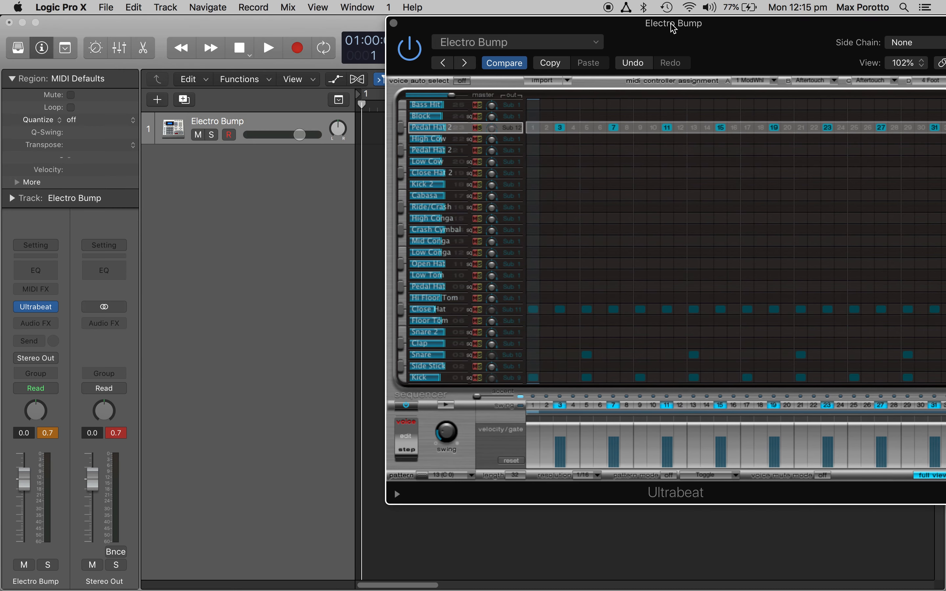
{"action": "left_click_drag", "start_coordinate": [581, 21], "coordinate": [707, 22]}
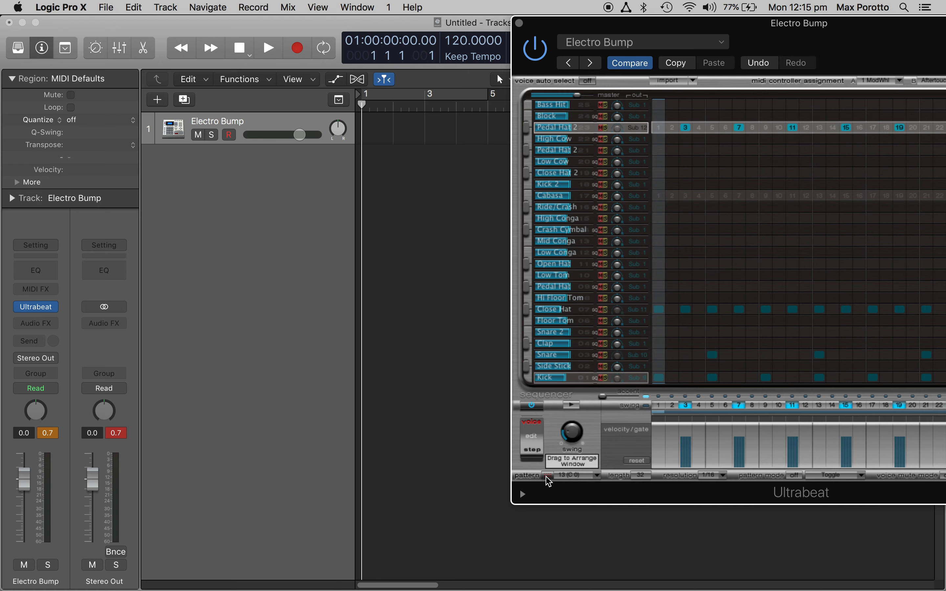
- Place the Ultrabeat pattern as a region at bar 1 of the Electro Bump track and switch off Ultrabeat's internal sequencer
{"action": "left_click_drag", "start_coordinate": [549, 481], "coordinate": [383, 133]}
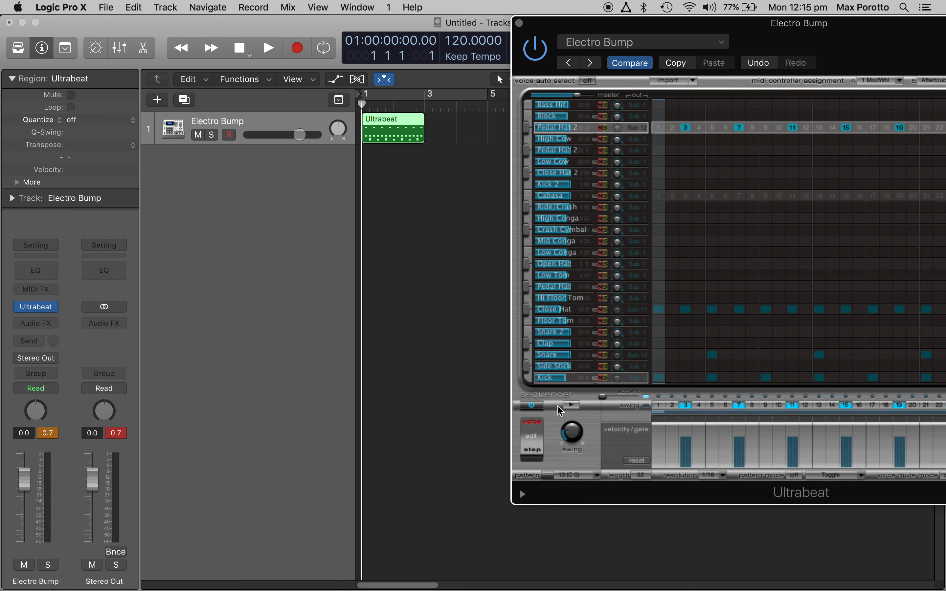
{"action": "left_click", "coordinate": [531, 407]}
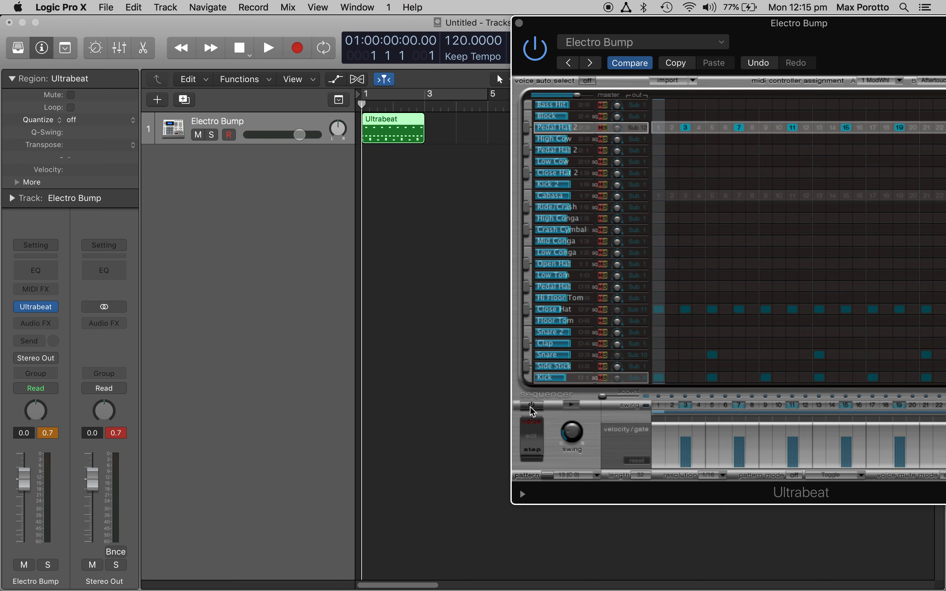
{"action": "left_click", "coordinate": [519, 23]}
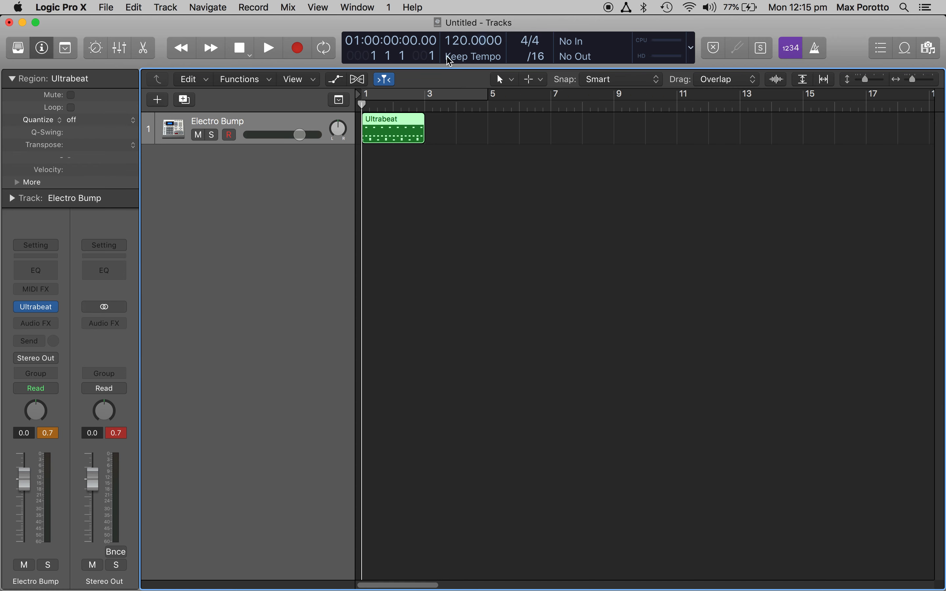
- Set the cycle range from bar 1 to bar 3 and audition the Ultrabeat region, finishing with the playhead at the start
{"action": "left_click", "coordinate": [379, 100]}
{"action": "left_click_drag", "start_coordinate": [385, 101], "coordinate": [425, 105]}
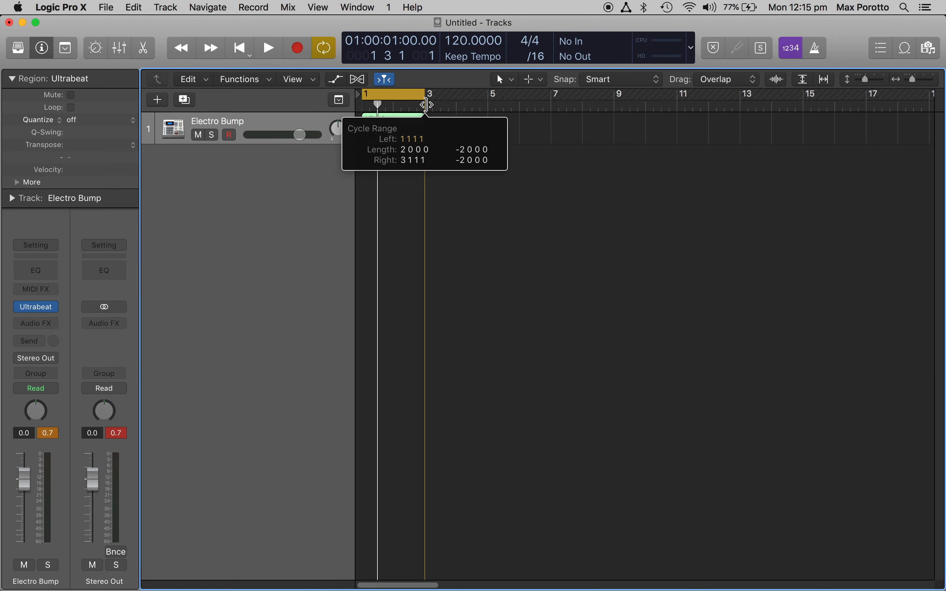
{"action": "key", "text": "space"}
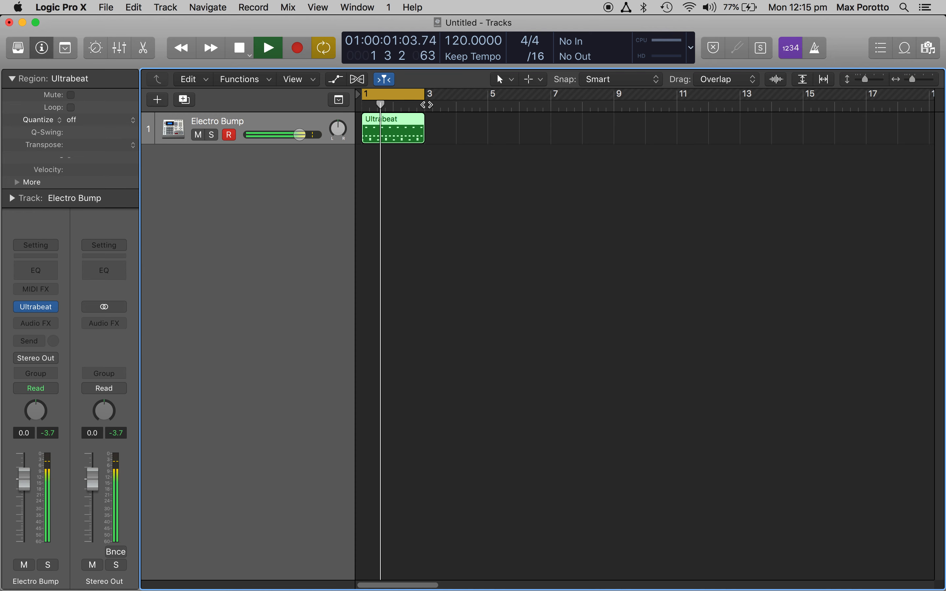
{"action": "key", "text": "space"}
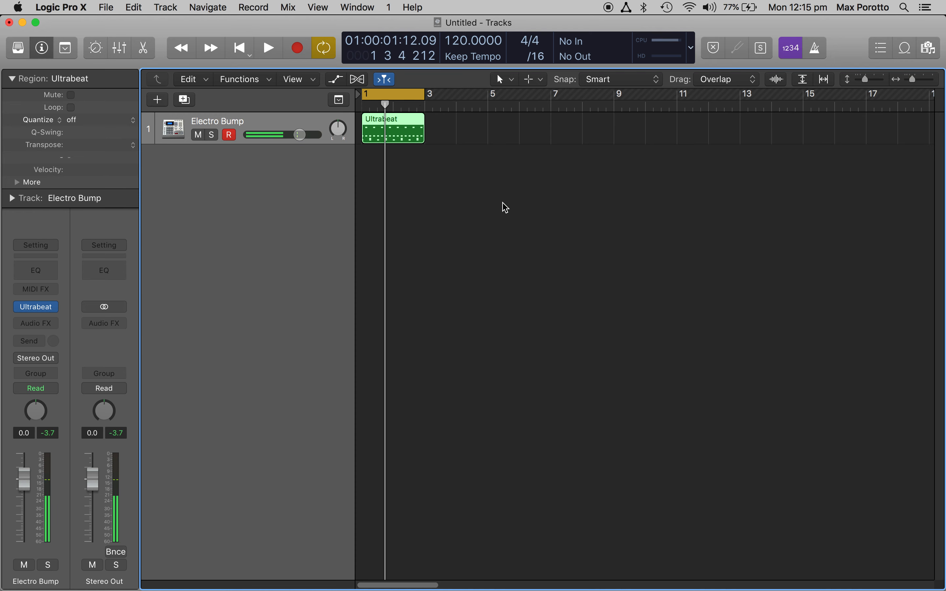
{"action": "key", "text": "Return"}
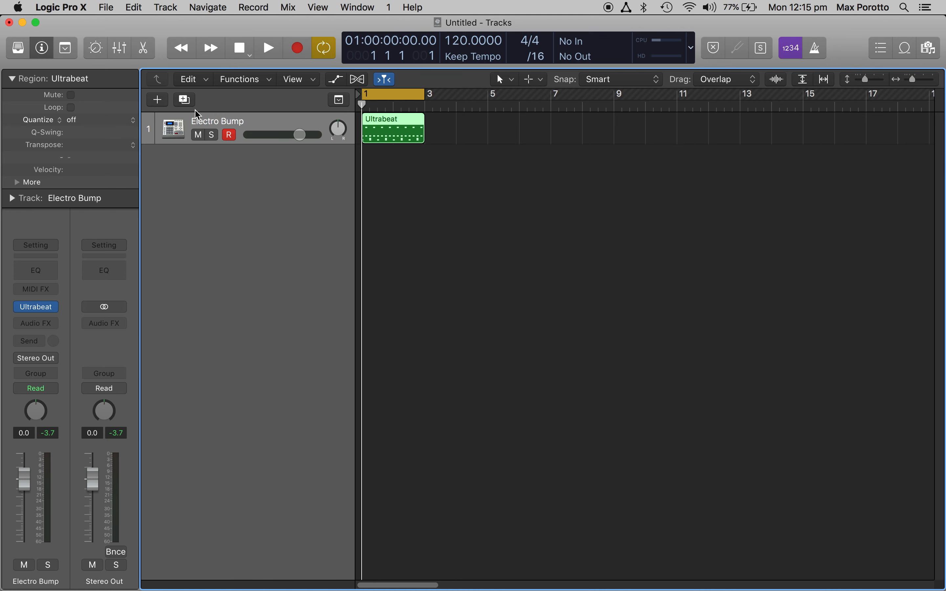
- Show the mixer with full-height channel strips and add four aux channels to the Electro Bump instrument
{"action": "left_click", "coordinate": [120, 48]}
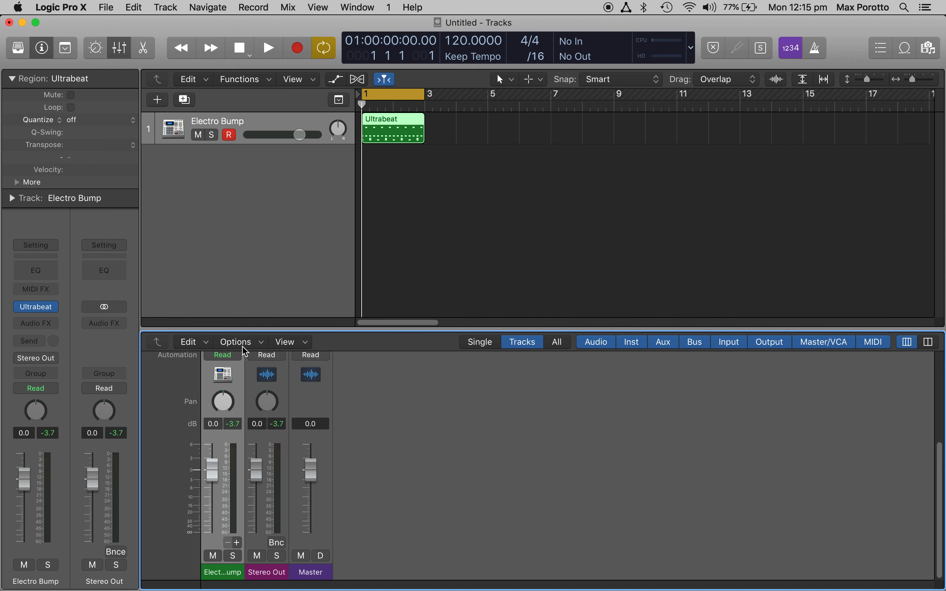
{"action": "left_click_drag", "start_coordinate": [253, 330], "coordinate": [242, 172]}
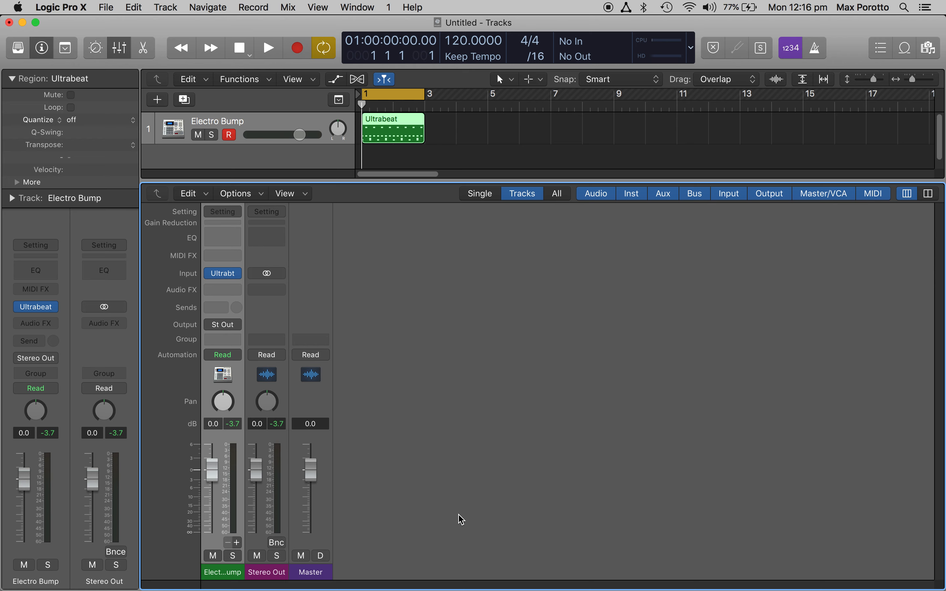
{"action": "left_click", "coordinate": [240, 543]}
{"action": "left_click", "coordinate": [237, 543]}
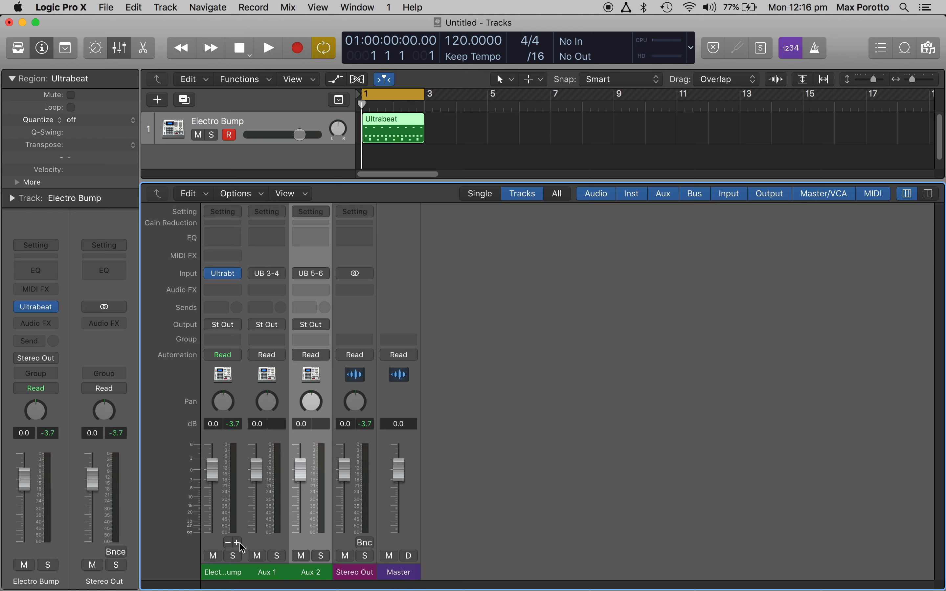
{"action": "left_click", "coordinate": [238, 543]}
{"action": "left_click", "coordinate": [237, 542]}
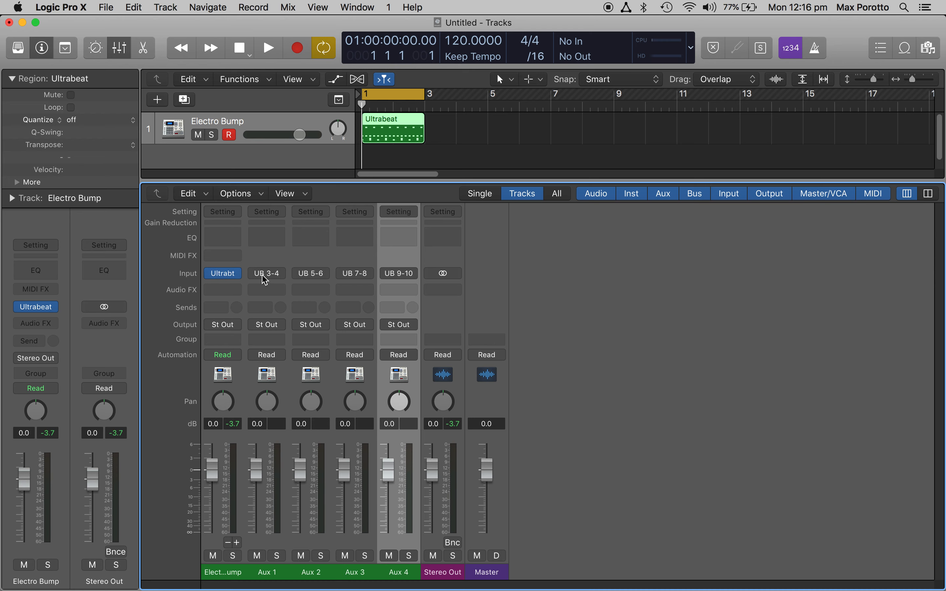
- Set the input of Aux 1 to UB 17 and the input of Aux 2 to UB 18
{"action": "left_click", "coordinate": [276, 550]}
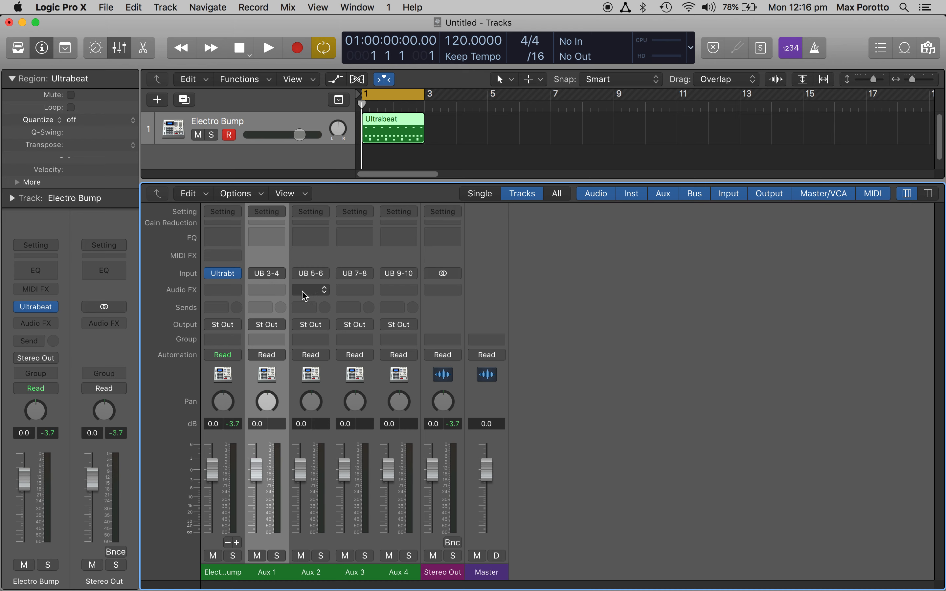
{"action": "left_click", "coordinate": [268, 274]}
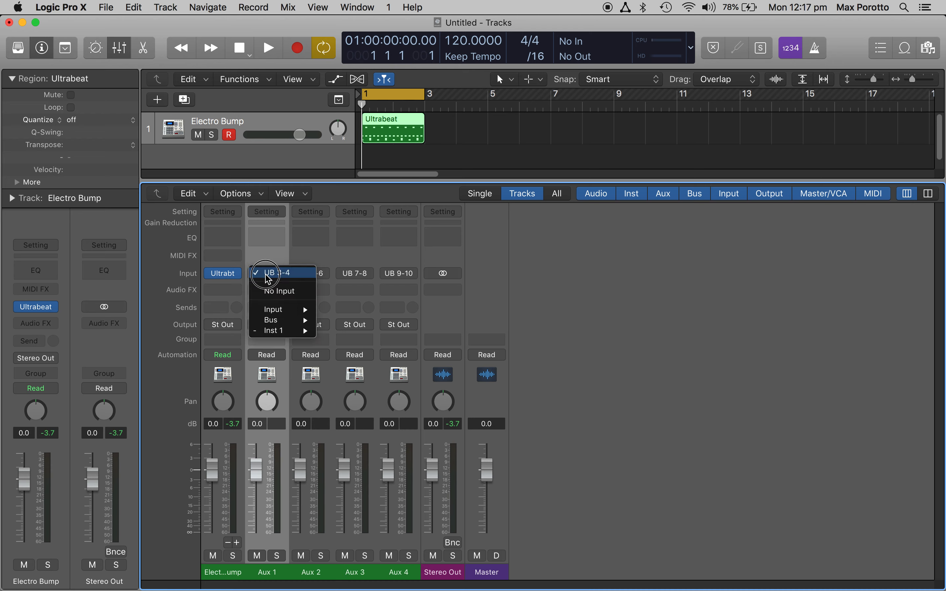
{"action": "mouse_move", "coordinate": [282, 331]}
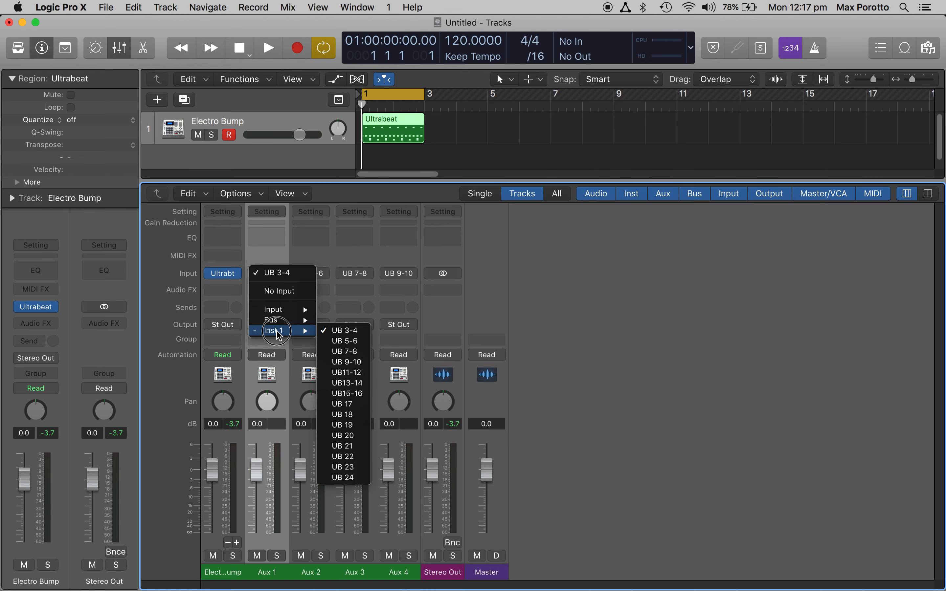
{"action": "left_click", "coordinate": [359, 406]}
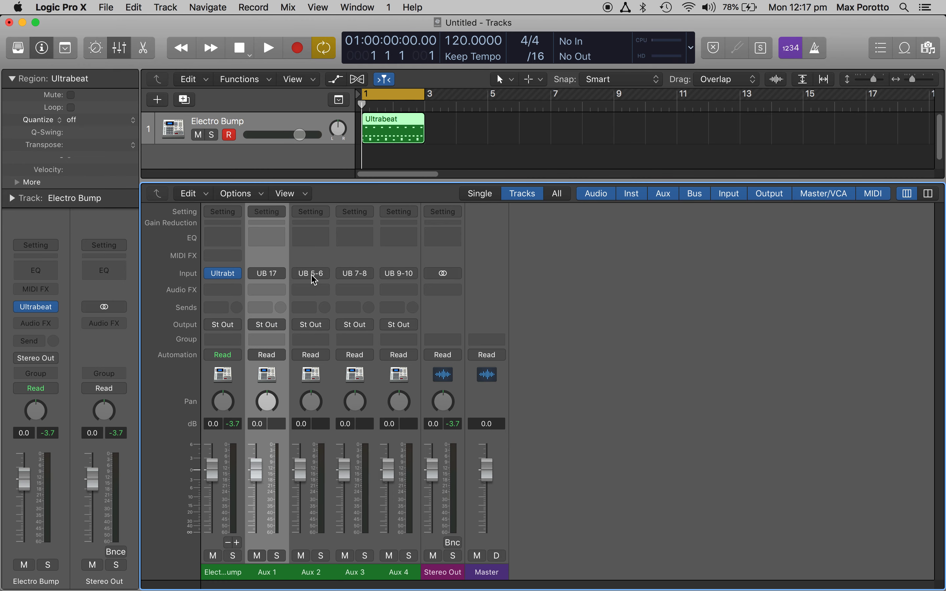
{"action": "left_click", "coordinate": [315, 278]}
{"action": "mouse_move", "coordinate": [330, 335]}
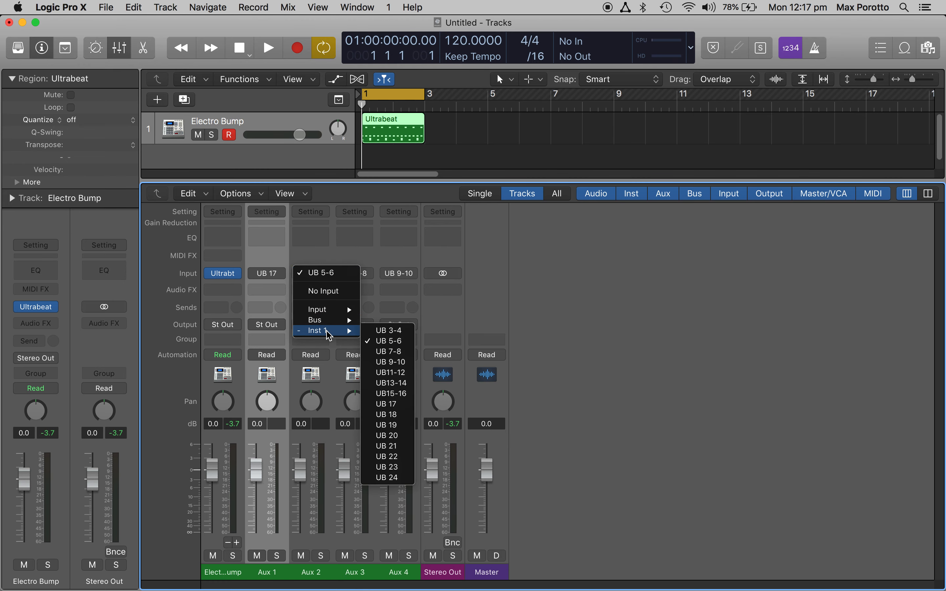
{"action": "left_click", "coordinate": [387, 416]}
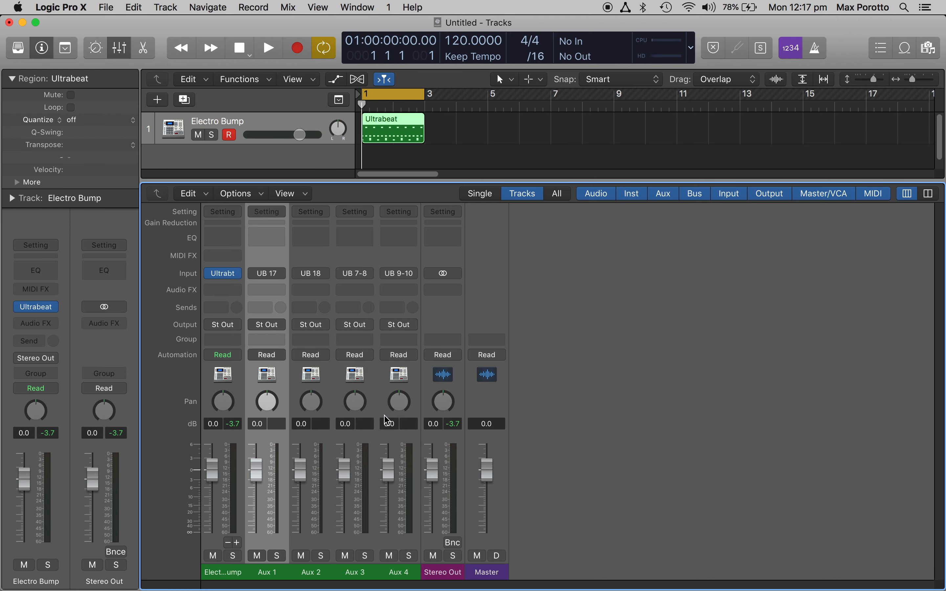
- Set the input of Aux 3 to UB 19 and the input of Aux 4 to UB 20
{"action": "left_click", "coordinate": [358, 273]}
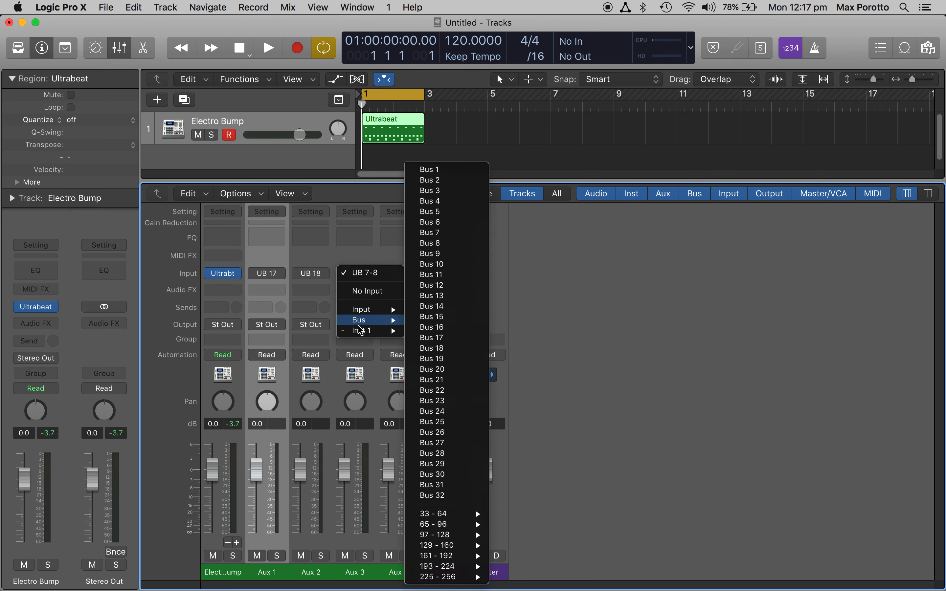
{"action": "mouse_move", "coordinate": [361, 332]}
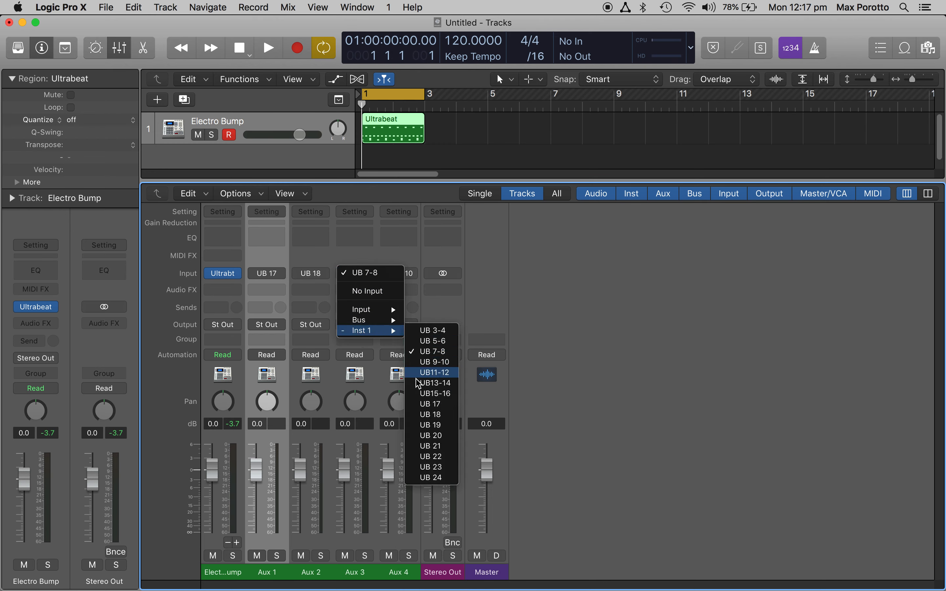
{"action": "left_click", "coordinate": [428, 426]}
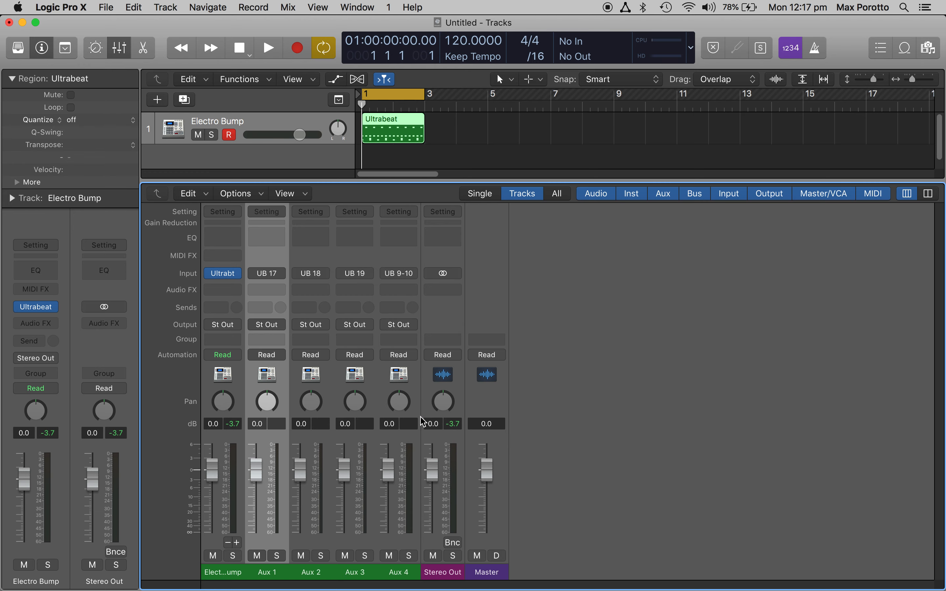
{"action": "left_click", "coordinate": [403, 274]}
{"action": "mouse_move", "coordinate": [414, 331]}
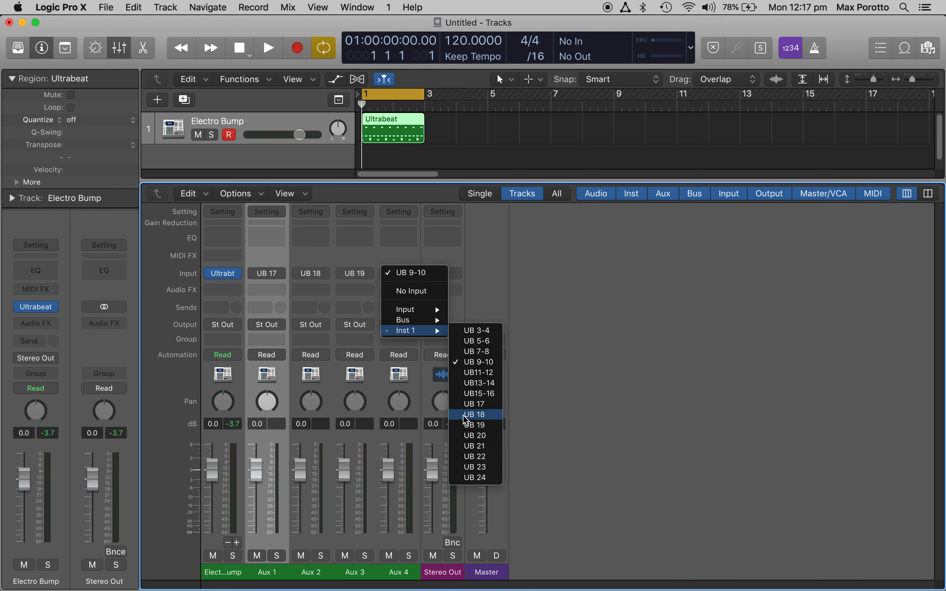
{"action": "left_click", "coordinate": [474, 435]}
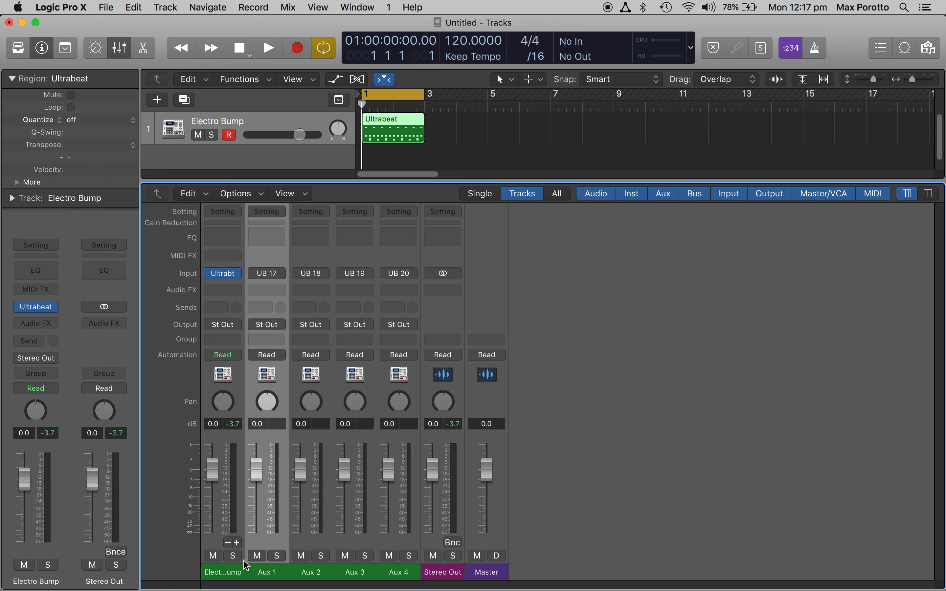
- Rename the Aux 1 channel KIK and the Aux 2 channel SNARE
{"action": "double_click", "coordinate": [269, 573]}
{"action": "type", "text": "KIK"}
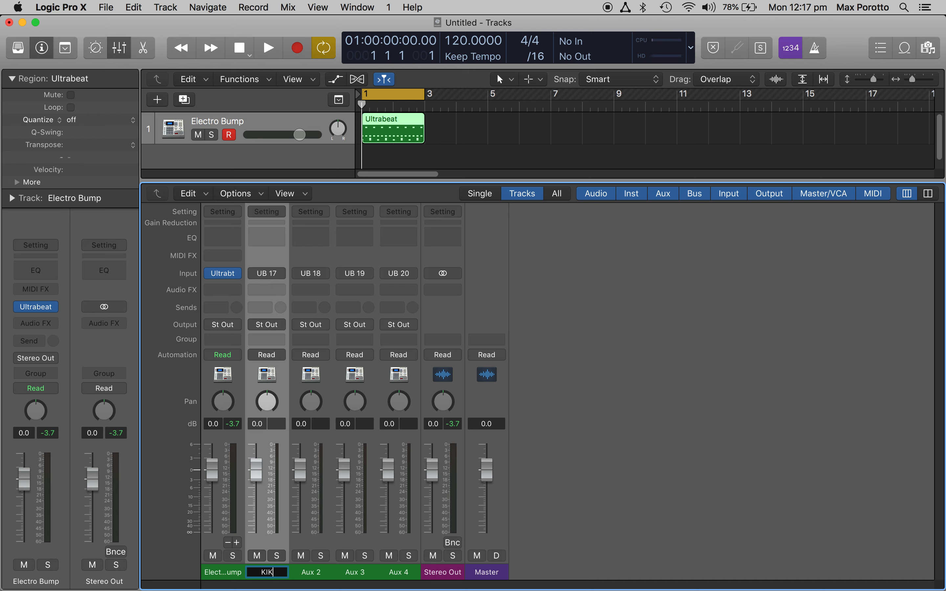
{"action": "key", "text": "Tab"}
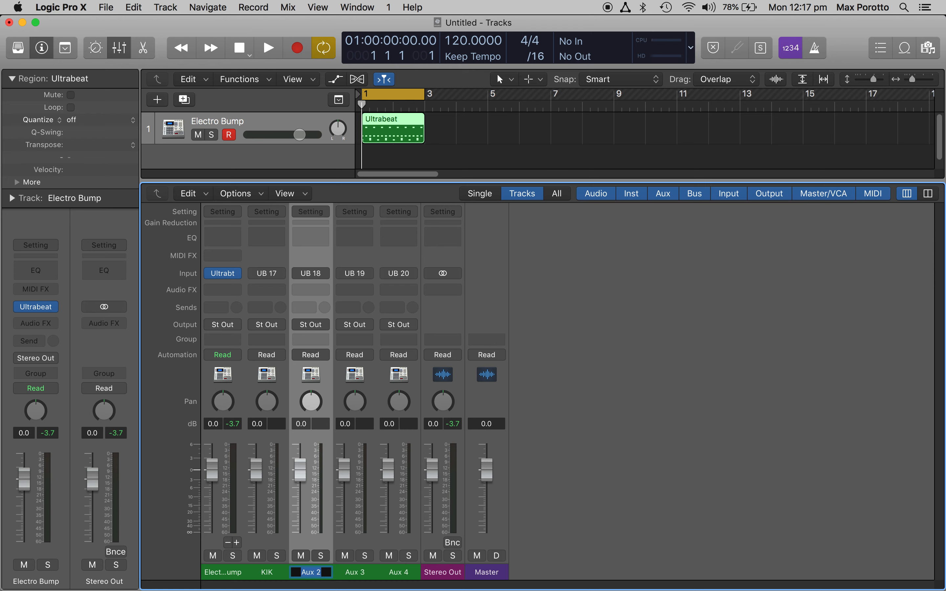
{"action": "type", "text": "SNARE"}
{"action": "key", "text": "Tab"}
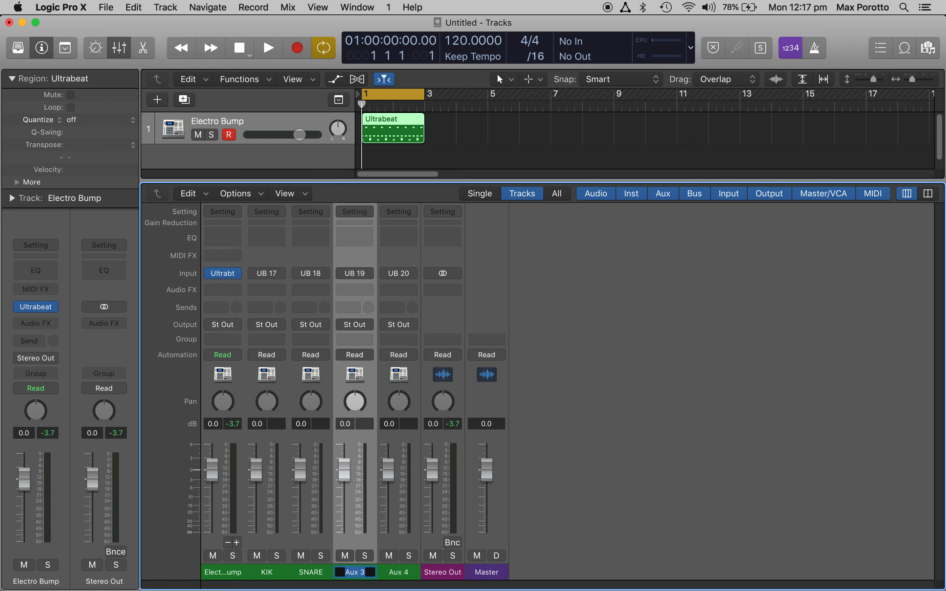
- Rename the Aux 3 channel HATS and the Aux 4 channel OPEN HAT
{"action": "type", "text": "OPEN"}
{"action": "key", "text": "BackSpace"}
{"action": "key", "text": "BackSpace"}
{"action": "type", "text": "HATS"}
{"action": "key", "text": "Tab"}
{"action": "type", "text": "OPE"}
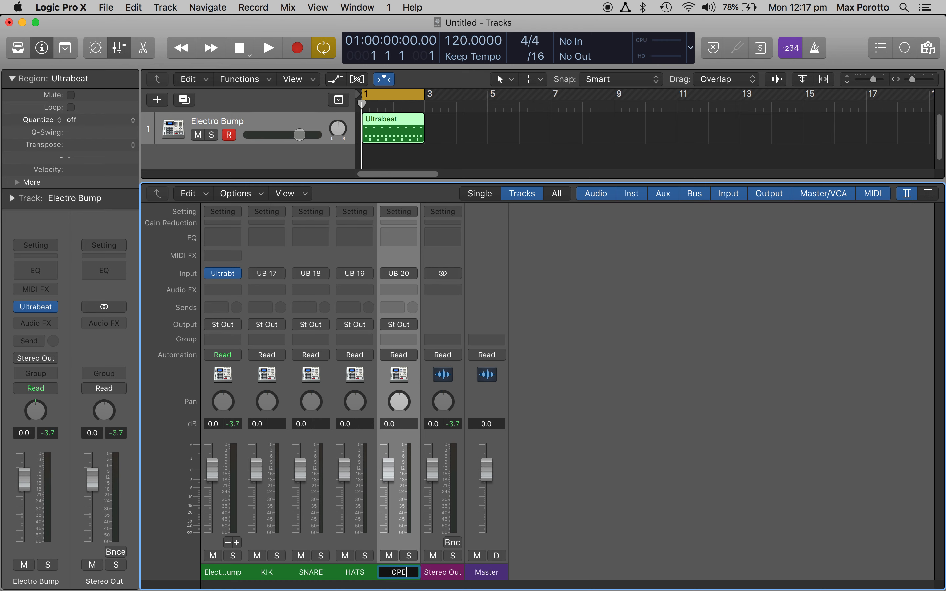
{"action": "type", "text": "N HAT"}
{"action": "key", "text": "Return"}
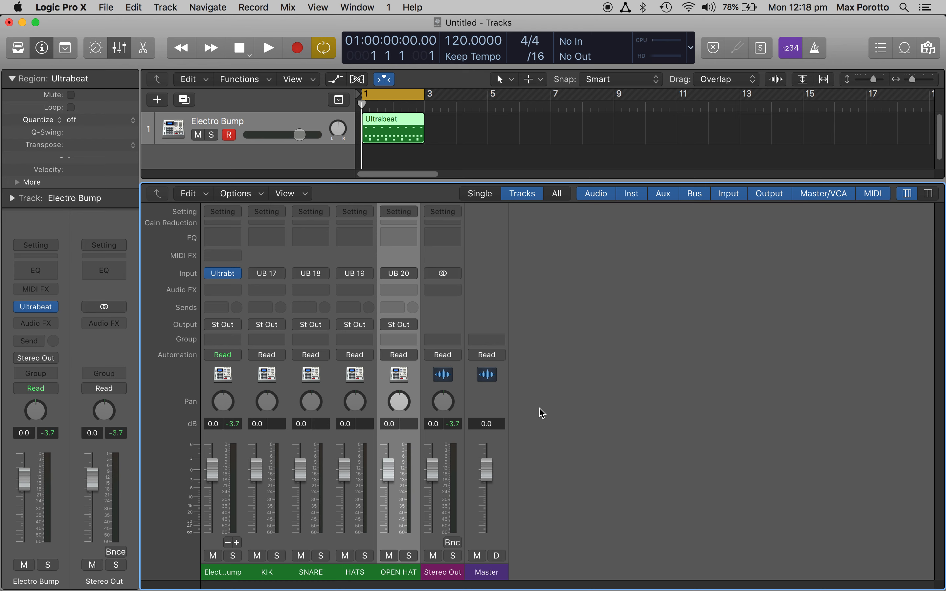
- During playback, lower the channel levels to about -3.6 dB for SNARE, -6.4 dB for HATS and -8.2 dB for OPEN HAT
{"action": "key", "text": "space"}
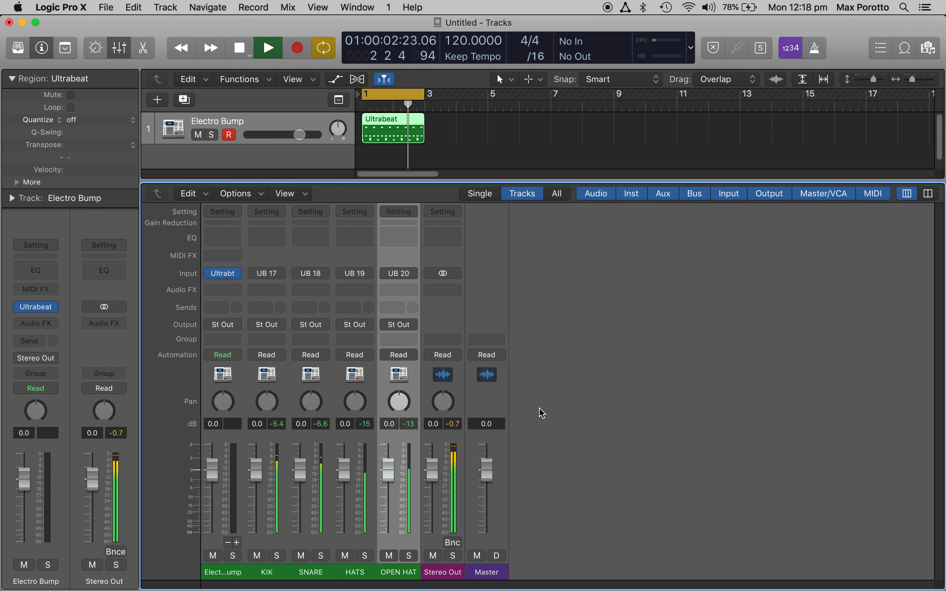
{"action": "key", "text": "space"}
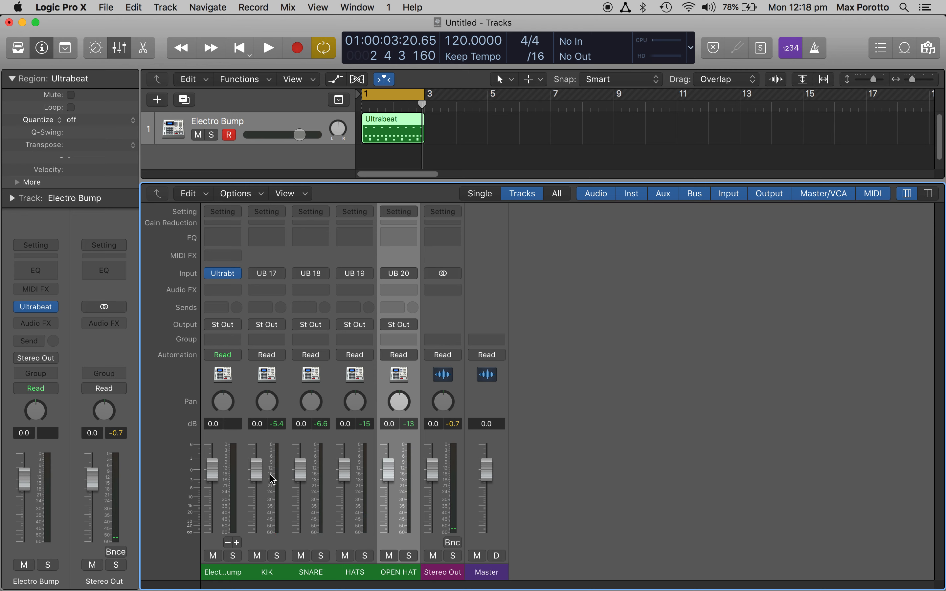
{"action": "key", "text": "space"}
{"action": "left_click_drag", "start_coordinate": [299, 474], "coordinate": [304, 501]}
{"action": "left_click_drag", "start_coordinate": [344, 475], "coordinate": [347, 524]}
{"action": "left_click_drag", "start_coordinate": [388, 469], "coordinate": [395, 524]}
{"action": "left_click_drag", "start_coordinate": [343, 493], "coordinate": [343, 490]}
- Pan the OPEN HAT channel to about +37 and the HATS channel to about -38, and stop playback
{"action": "left_click_drag", "start_coordinate": [399, 401], "coordinate": [420, 351]}
{"action": "left_click_drag", "start_coordinate": [356, 403], "coordinate": [349, 449]}
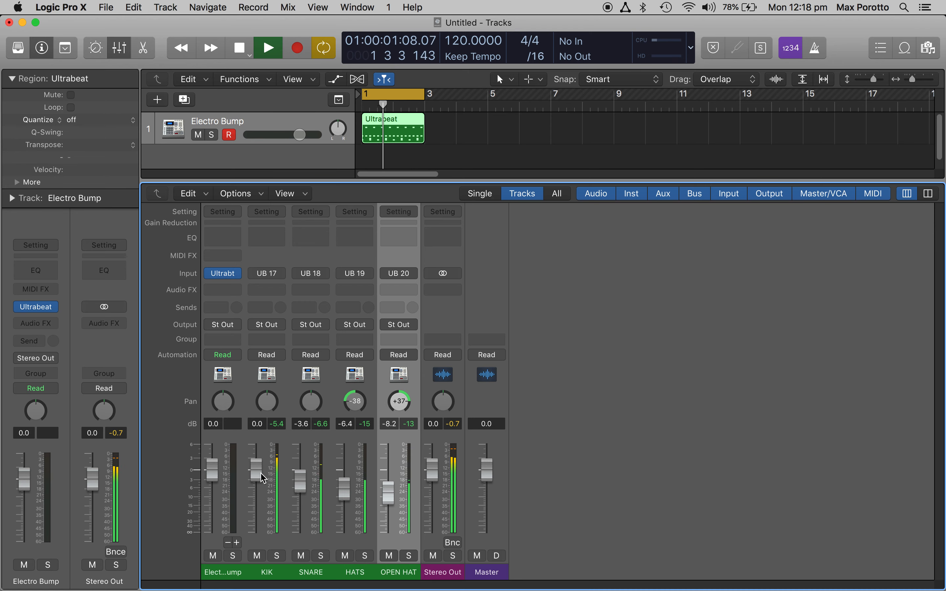
{"action": "key", "text": "space"}
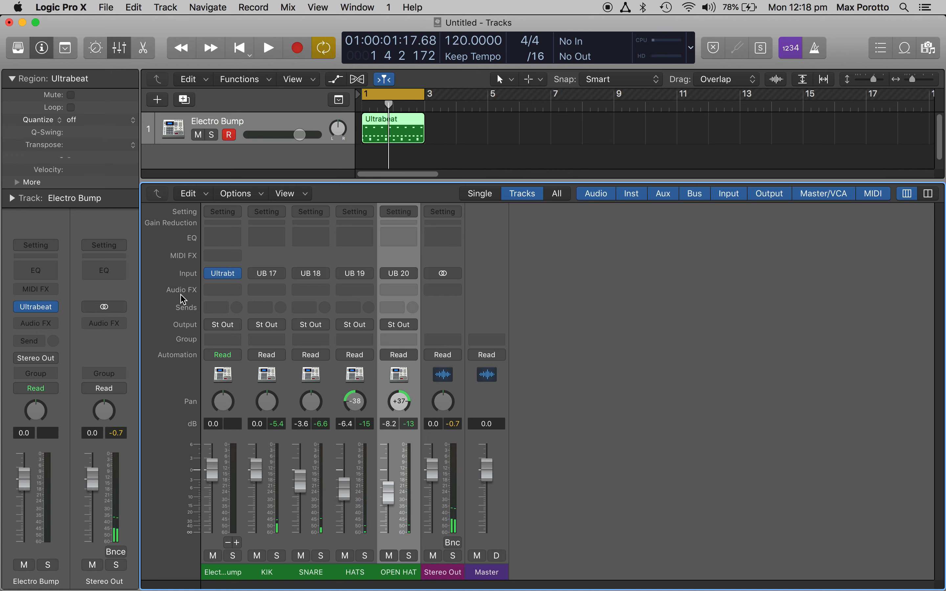
- Insert a Compressor on the KIK channel and move its window clear of the KIK channel strip
{"action": "left_click", "coordinate": [270, 575]}
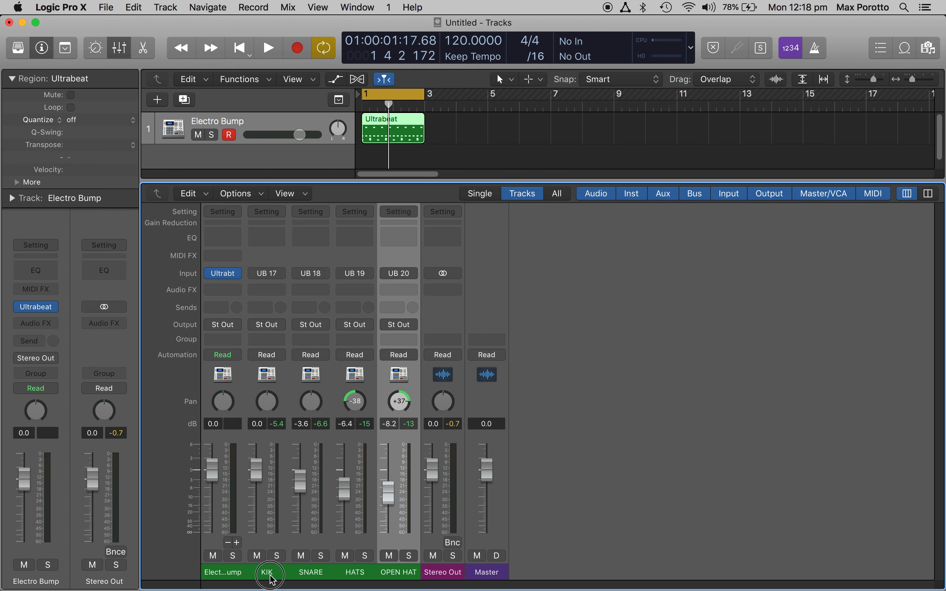
{"action": "left_click", "coordinate": [267, 290]}
{"action": "mouse_move", "coordinate": [291, 385]}
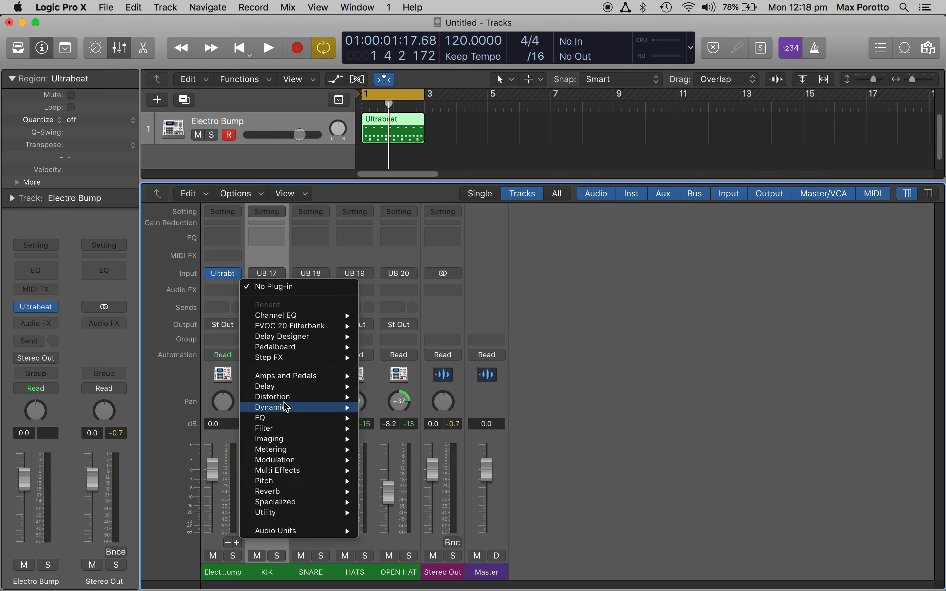
{"action": "mouse_move", "coordinate": [286, 408]}
{"action": "left_click", "coordinate": [393, 418]}
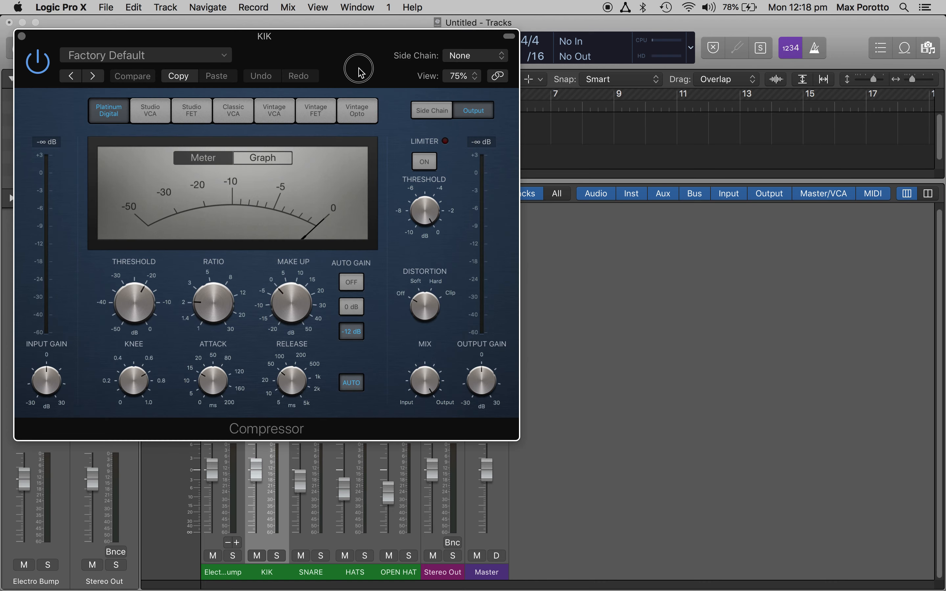
{"action": "left_click_drag", "start_coordinate": [359, 67], "coordinate": [681, 76]}
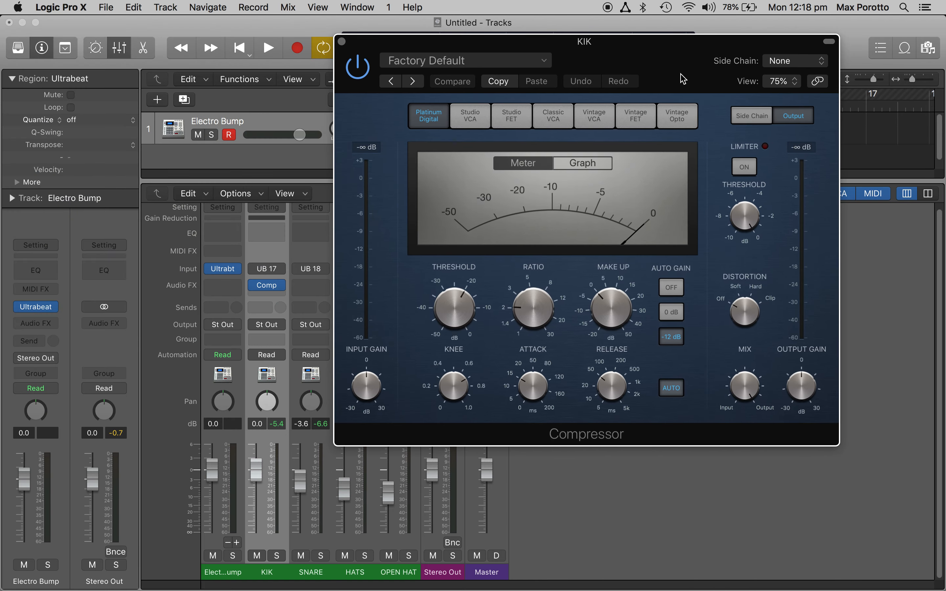
- Turn off the KIK Compressor's auto gain, then with KIK soloed in playback raise its ratio and set the threshold to about -16.5 dB
{"action": "left_click", "coordinate": [670, 294]}
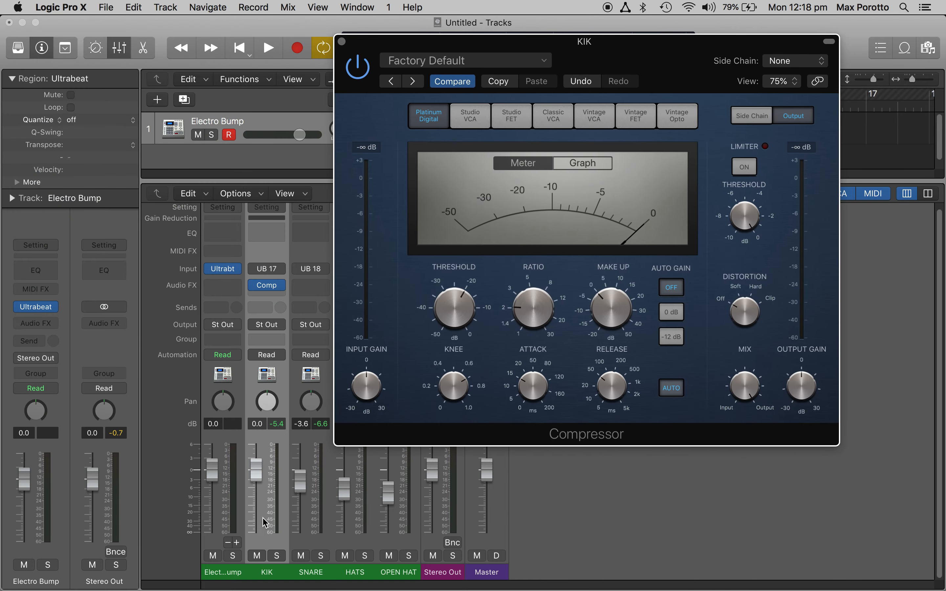
{"action": "left_click", "coordinate": [277, 556]}
{"action": "key", "text": "space"}
{"action": "left_click_drag", "start_coordinate": [533, 309], "coordinate": [600, 302]}
{"action": "mouse_move", "coordinate": [462, 298]}
{"action": "left_mouse_down"}
{"action": "mouse_move", "coordinate": [456, 354]}
{"action": "mouse_move", "coordinate": [473, 286]}
{"action": "left_mouse_up"}
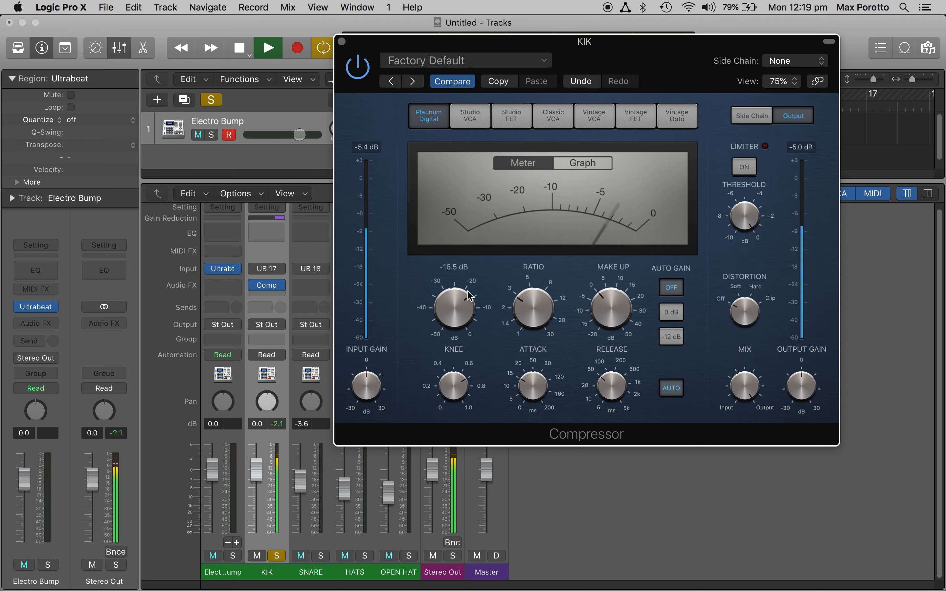
{"action": "left_click", "coordinate": [341, 41]}
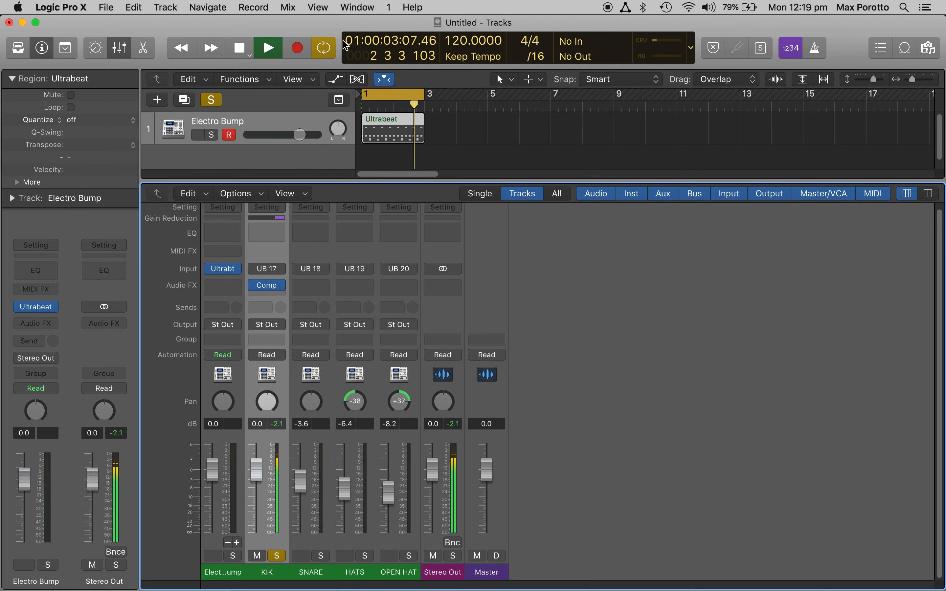
- Insert a mono Channel EQ ahead of the Compressor on the KIK channel
{"action": "left_click_drag", "start_coordinate": [260, 294], "coordinate": [268, 300]}
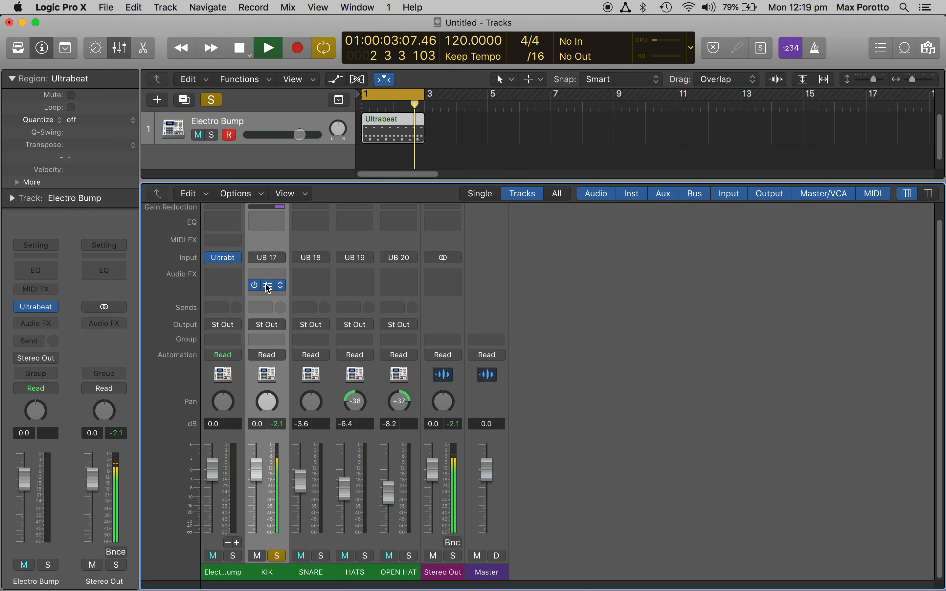
{"action": "left_click", "coordinate": [266, 273]}
{"action": "mouse_move", "coordinate": [297, 314]}
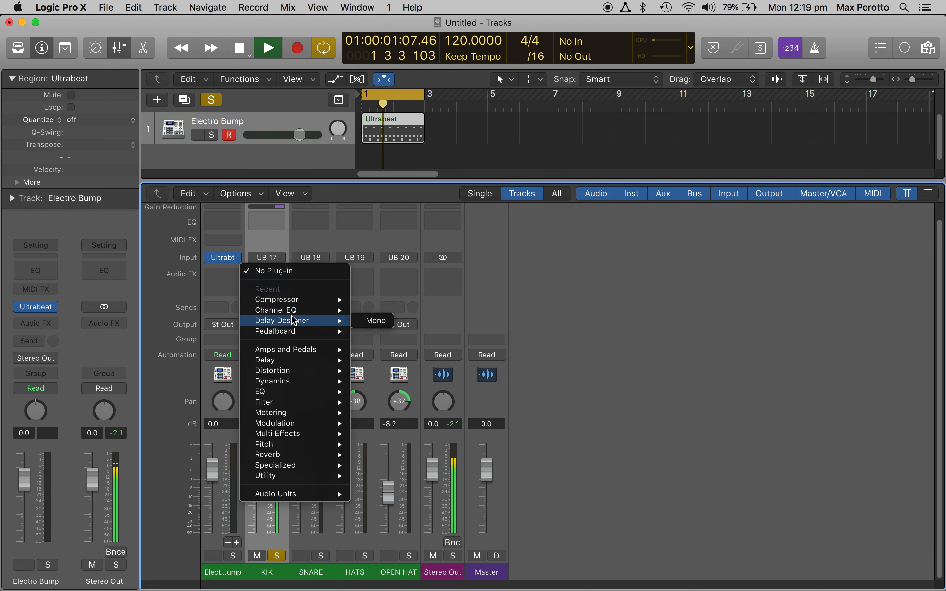
{"action": "left_click", "coordinate": [371, 313]}
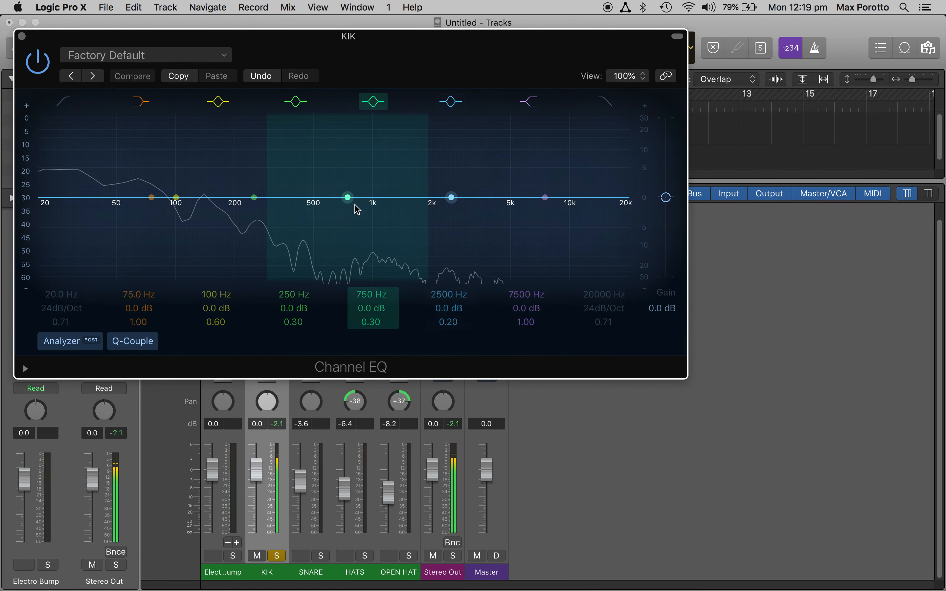
- Boost the KIK EQ's 750 Hz band by about 3 dB at about 810 Hz with a Q of about 0.83
{"action": "left_click_drag", "start_coordinate": [351, 205], "coordinate": [358, 193]}
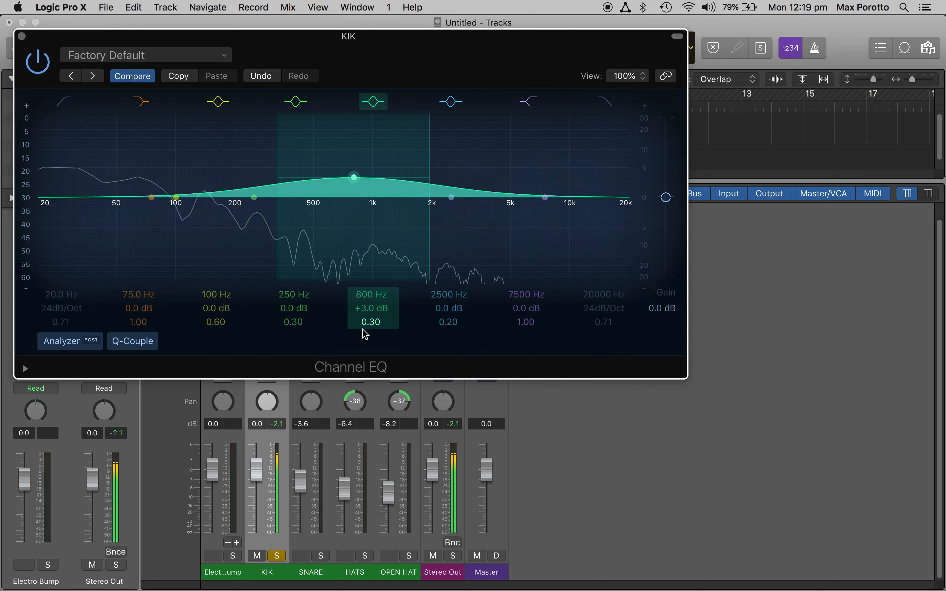
{"action": "left_click", "coordinate": [366, 311]}
{"action": "left_click", "coordinate": [368, 320]}
{"action": "left_click_drag", "start_coordinate": [368, 320], "coordinate": [352, 180]}
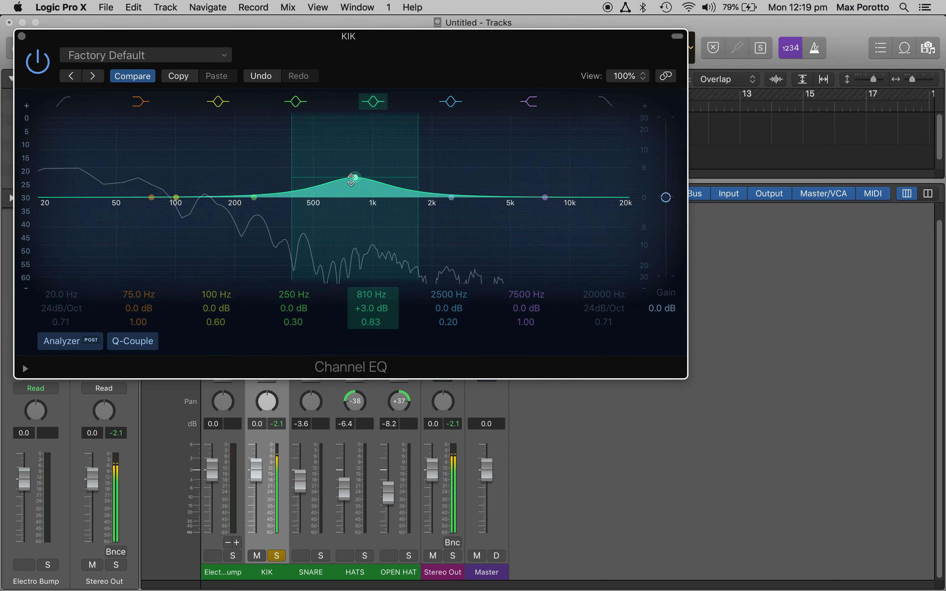
- Add a high cut at about 9900 Hz and a boost of about 2.5 dB at 102 Hz to the KIK EQ, and close it
{"action": "left_click", "coordinate": [609, 101]}
{"action": "left_click_drag", "start_coordinate": [628, 216], "coordinate": [569, 217]}
{"action": "left_click_drag", "start_coordinate": [176, 197], "coordinate": [177, 189]}
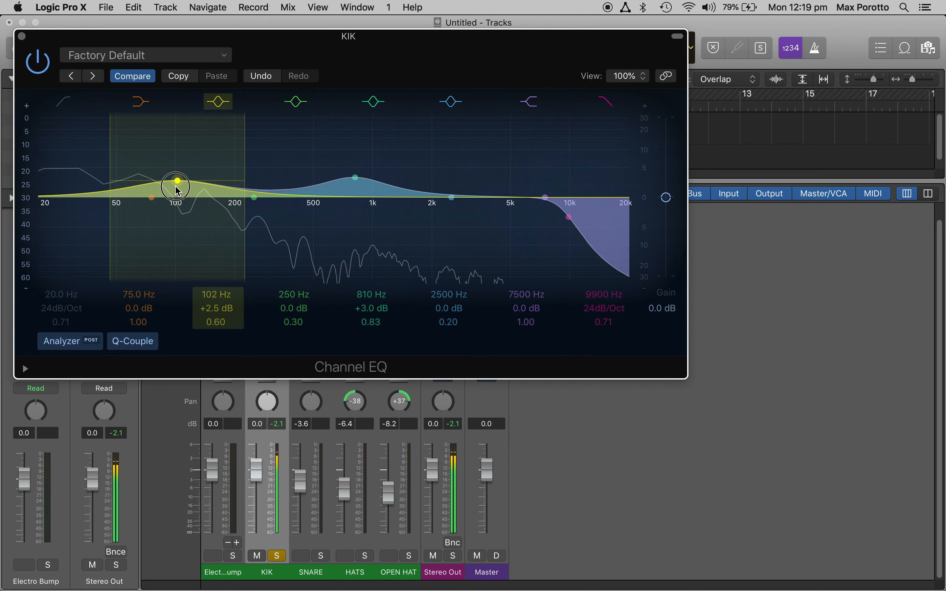
{"action": "left_click", "coordinate": [37, 62]}
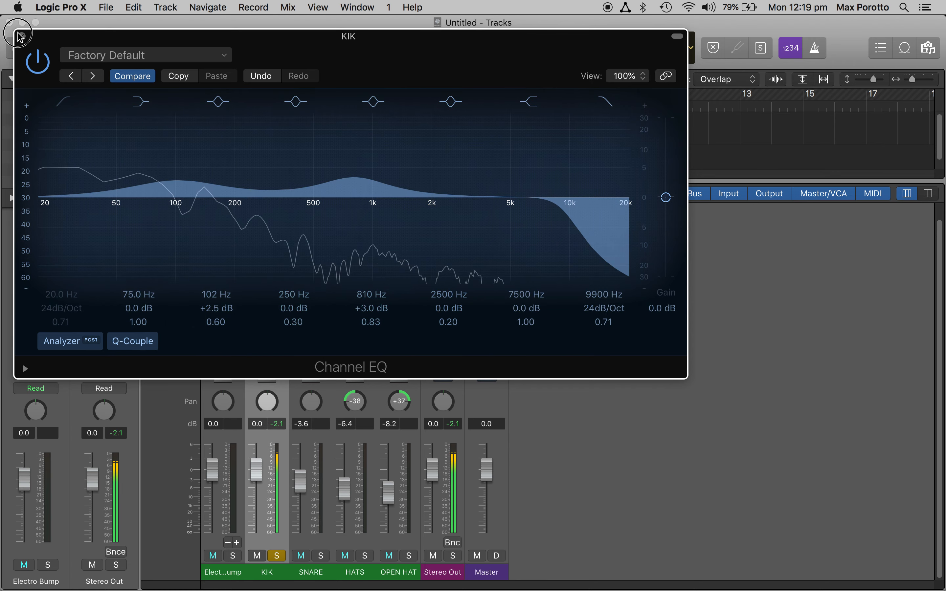
{"action": "left_click", "coordinate": [21, 36]}
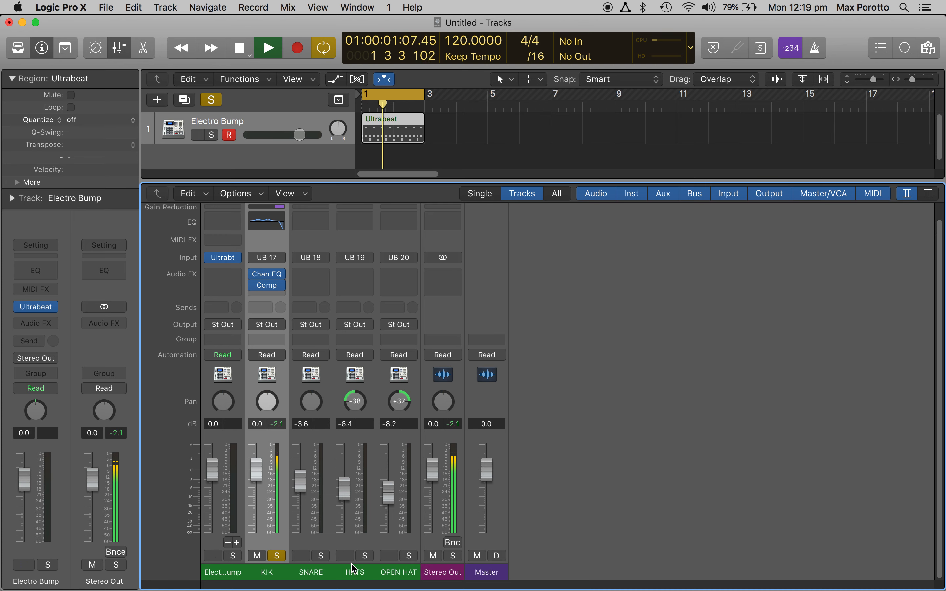
- Solo SNARE instead of KIK and insert a ChromaVerb on SNARE with the wet level at about 18%
{"action": "left_click", "coordinate": [322, 556]}
{"action": "left_click", "coordinate": [278, 557]}
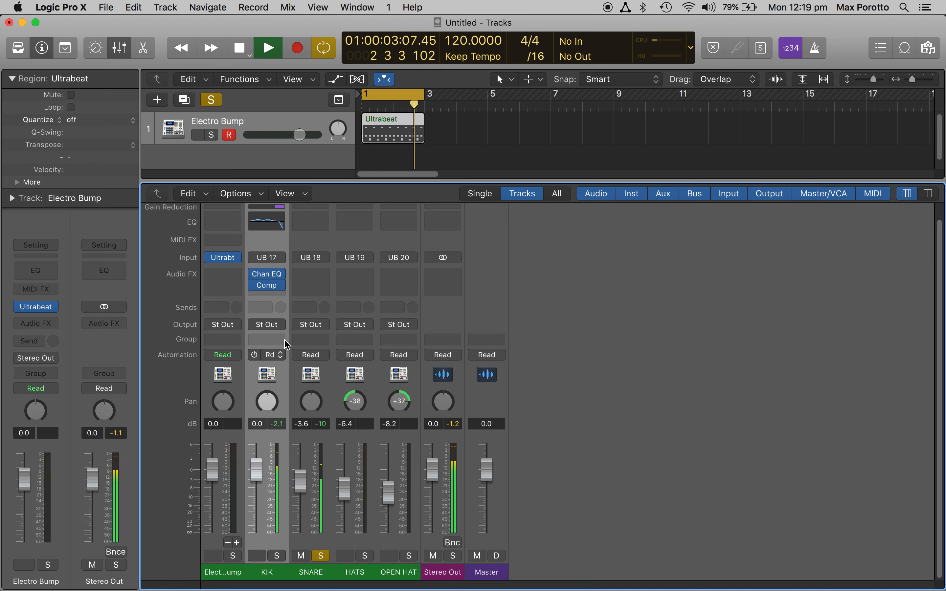
{"action": "left_click", "coordinate": [310, 285]}
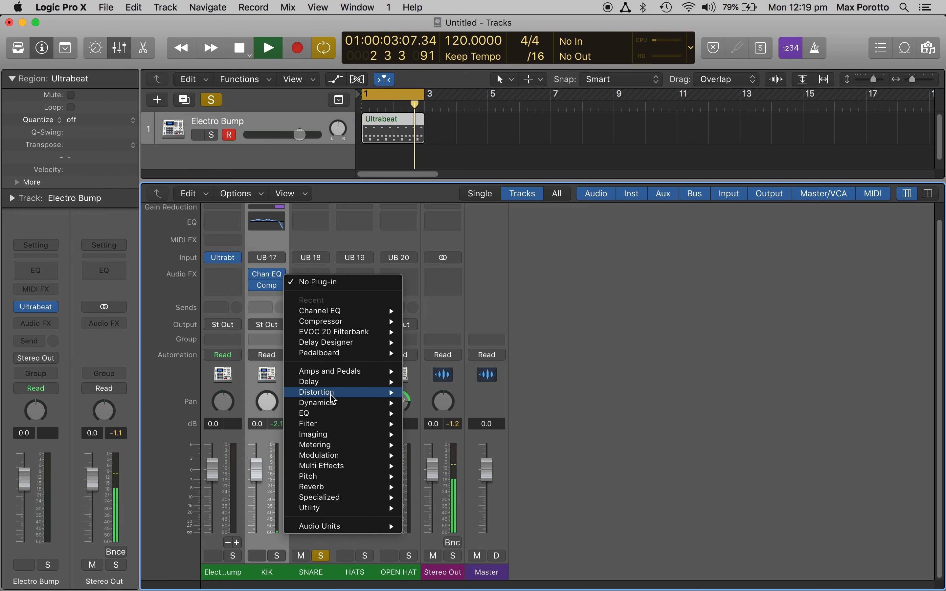
{"action": "mouse_move", "coordinate": [338, 488]}
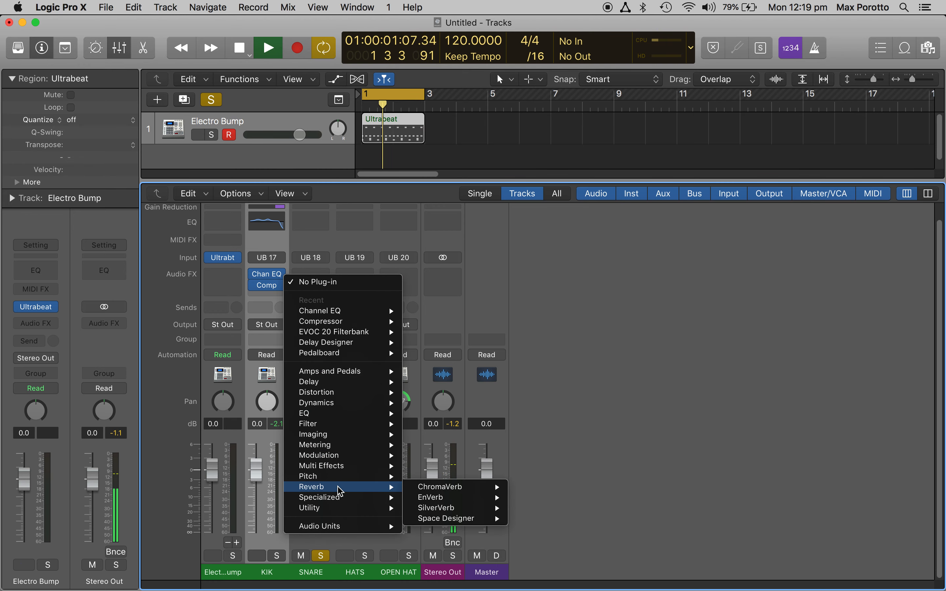
{"action": "left_click", "coordinate": [481, 490]}
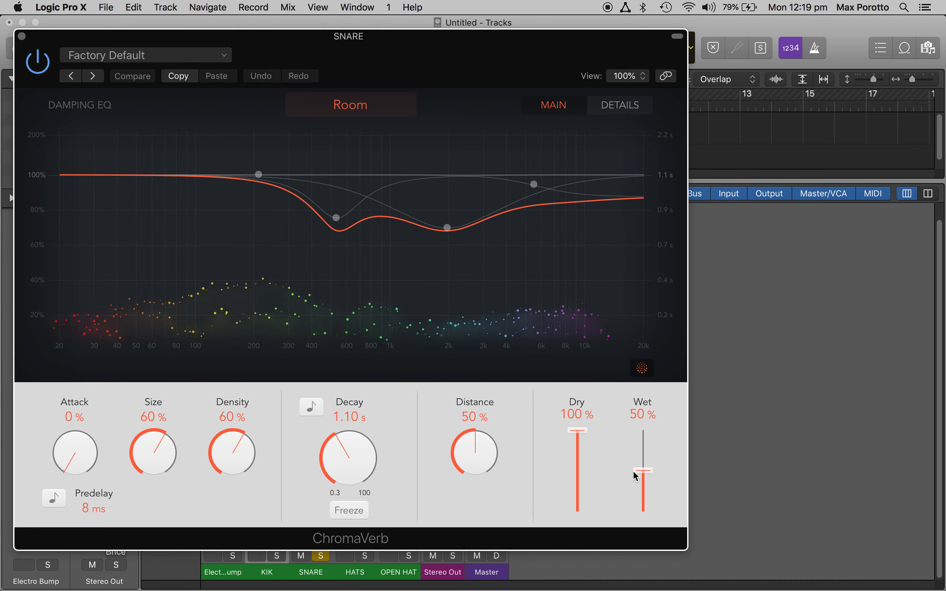
{"action": "left_click_drag", "start_coordinate": [635, 475], "coordinate": [638, 501]}
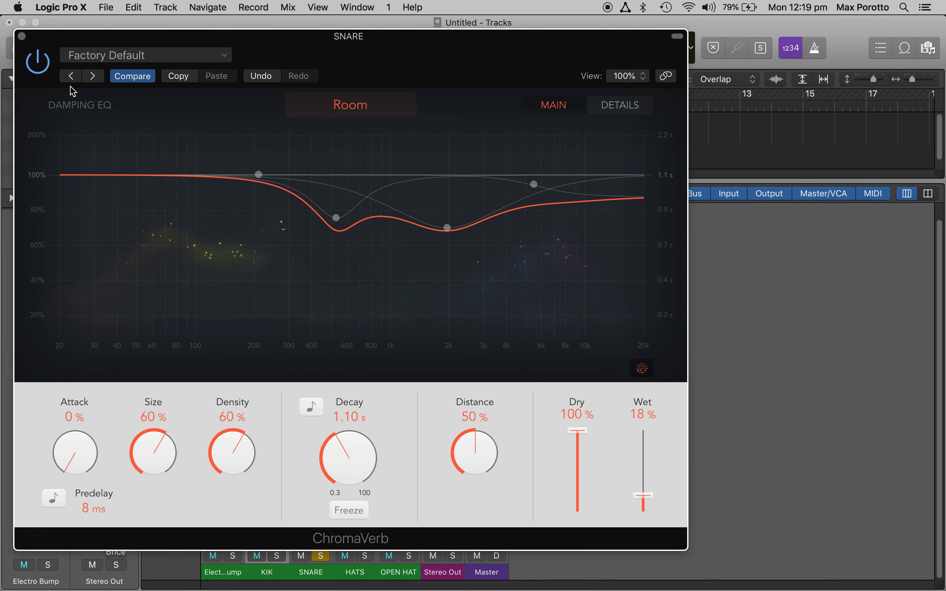
- Load the Spherical preset from the FX category into the SNARE ChromaVerb, and set dry to about 87% and wet to about 18%
{"action": "left_click", "coordinate": [154, 57]}
{"action": "mouse_move", "coordinate": [118, 342]}
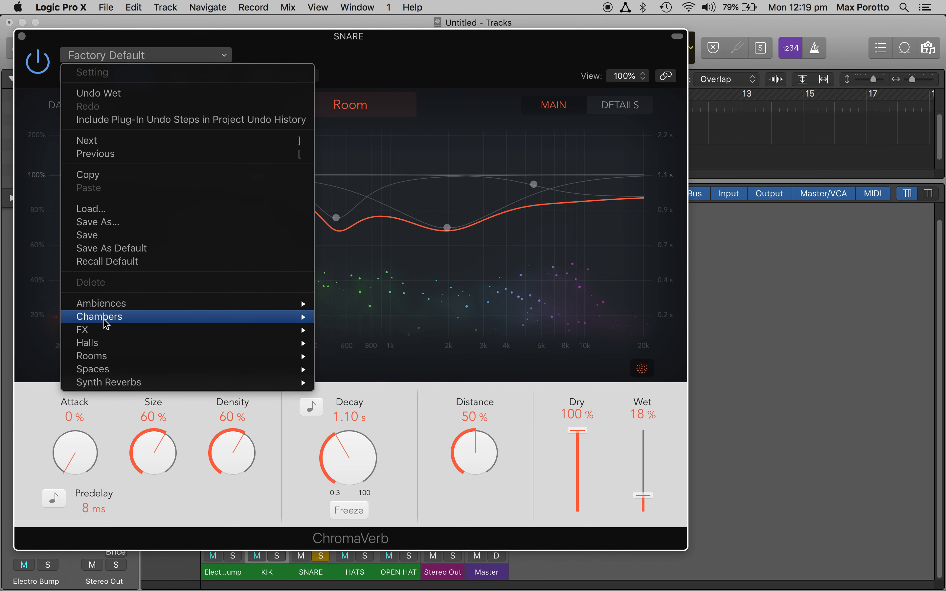
{"action": "mouse_move", "coordinate": [92, 331]}
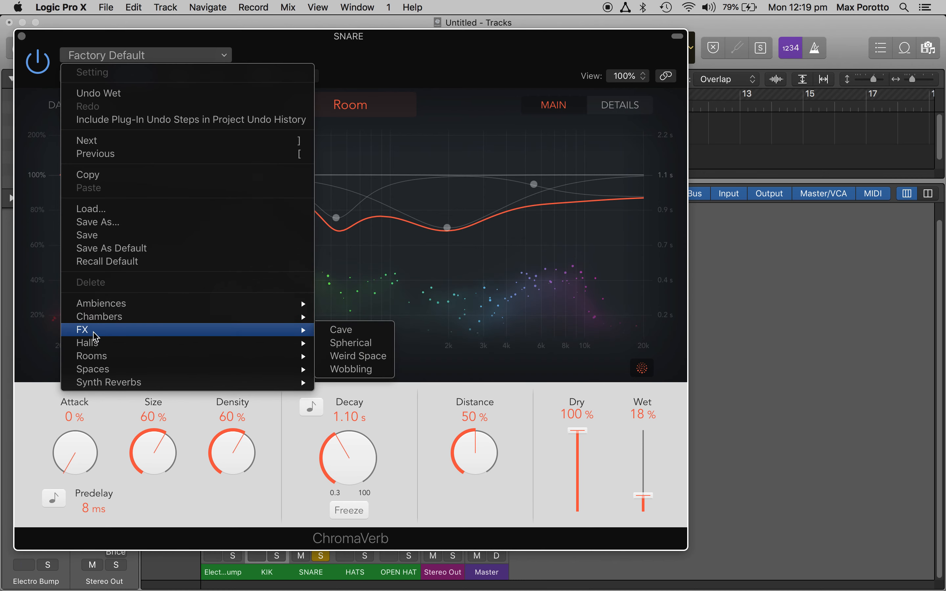
{"action": "left_click", "coordinate": [354, 344]}
{"action": "left_click_drag", "start_coordinate": [575, 449], "coordinate": [571, 427]}
{"action": "left_click_drag", "start_coordinate": [648, 499], "coordinate": [651, 510]}
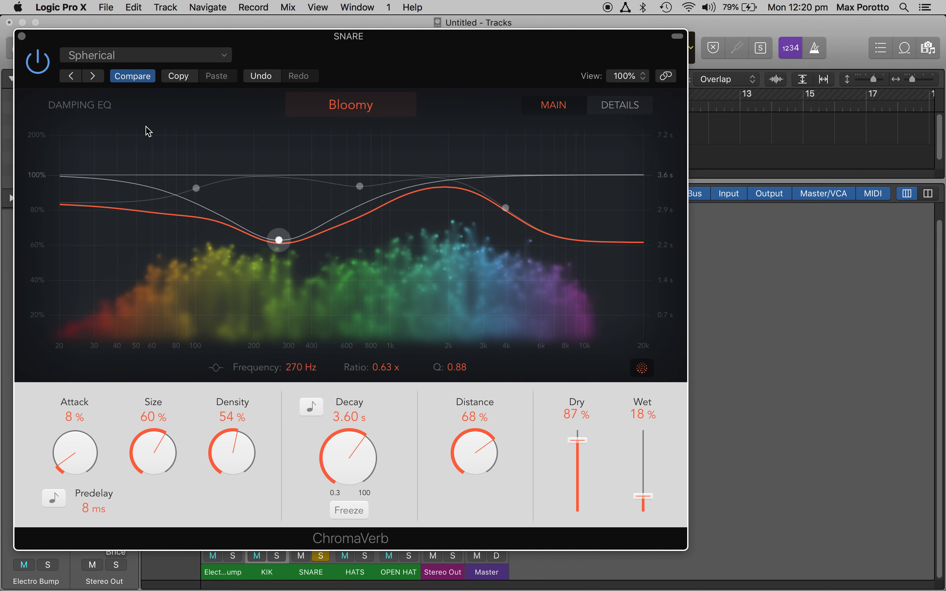
{"action": "left_click", "coordinate": [21, 36]}
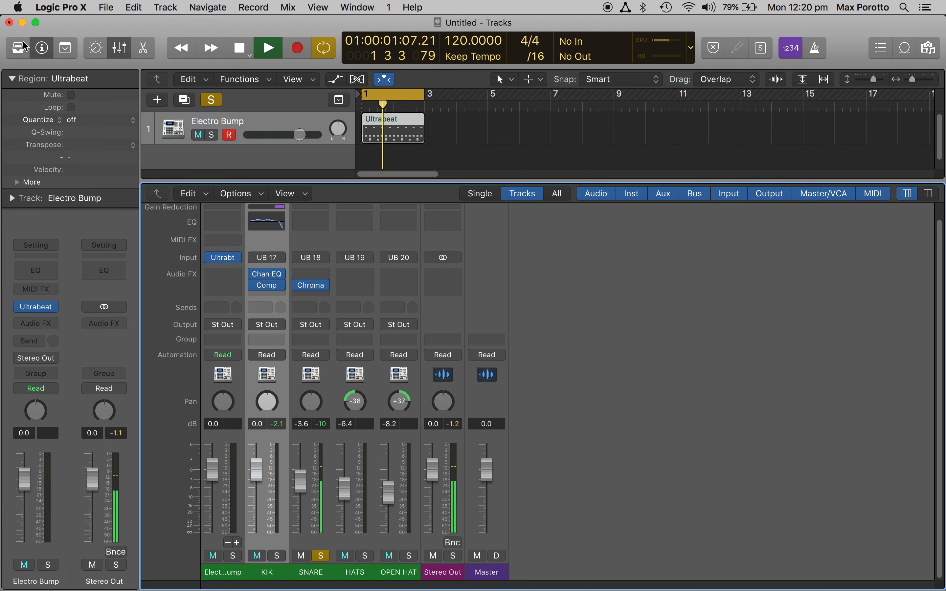
- Unsolo SNARE, raise its channel level to about -2.8 dB, and stop playback
{"action": "left_click", "coordinate": [320, 556]}
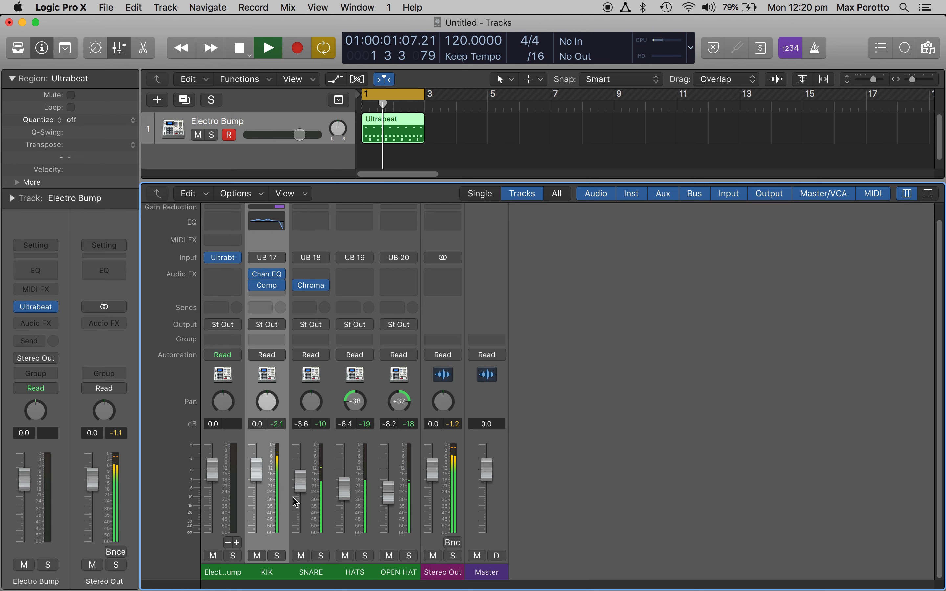
{"action": "left_click_drag", "start_coordinate": [304, 480], "coordinate": [304, 475]}
{"action": "key", "text": "space"}
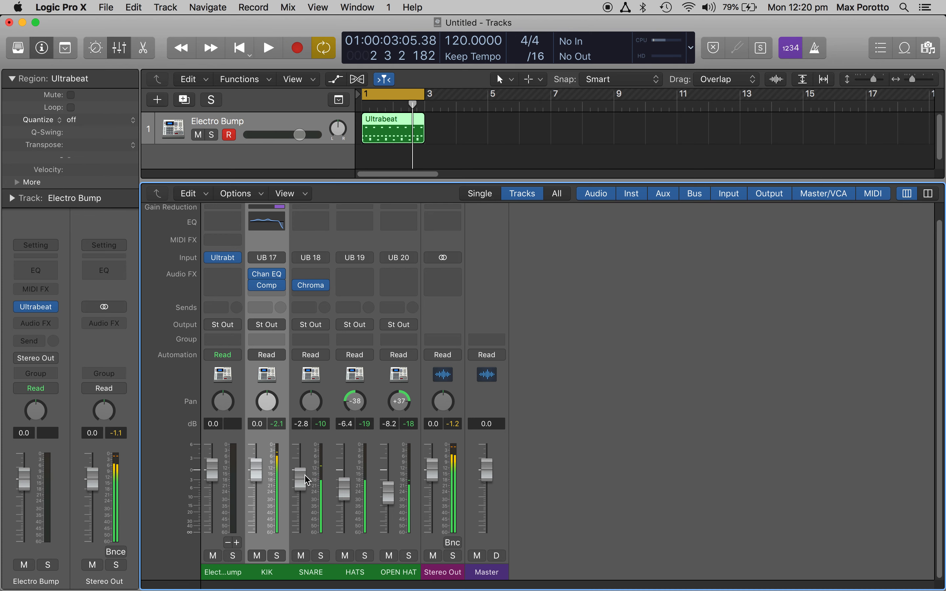
- Insert a Delay Designer ahead of ChromaVerb on the SNARE channel
{"action": "left_click", "coordinate": [311, 275]}
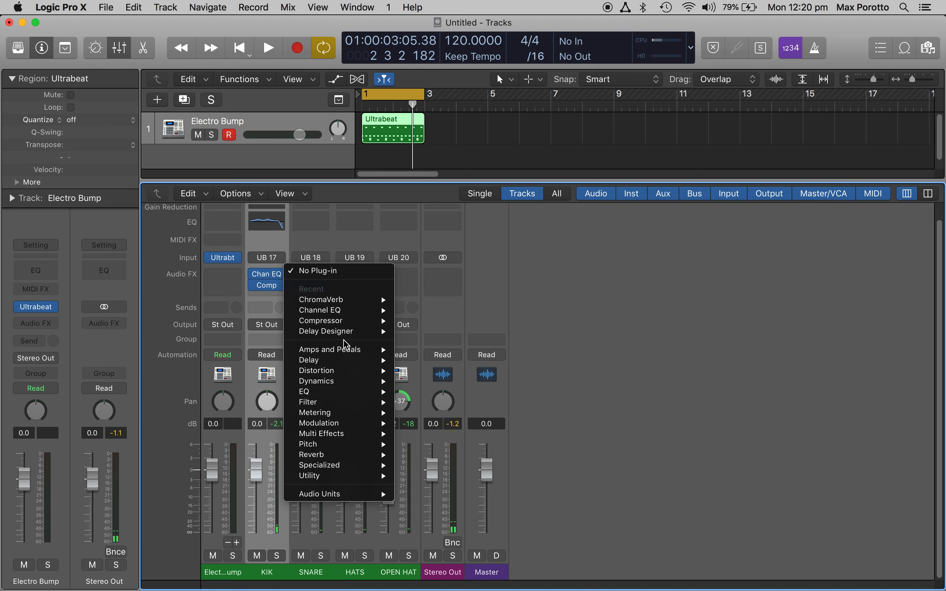
{"action": "mouse_move", "coordinate": [341, 337]}
{"action": "left_click", "coordinate": [420, 331]}
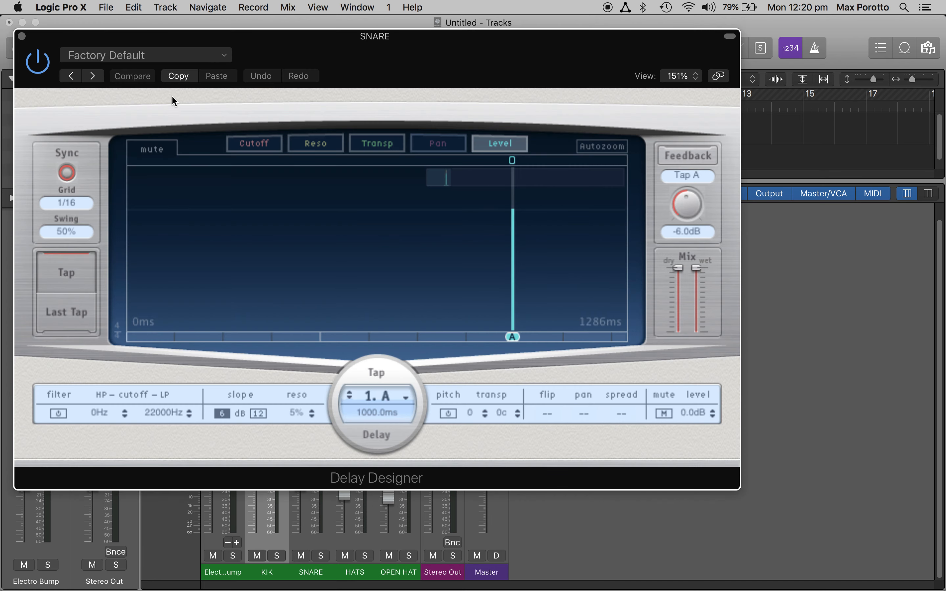
- Load the Distance Delay preset from 04 Complex Filtered into the SNARE Delay Designer and slightly lower its wet mix
{"action": "left_click", "coordinate": [207, 55]}
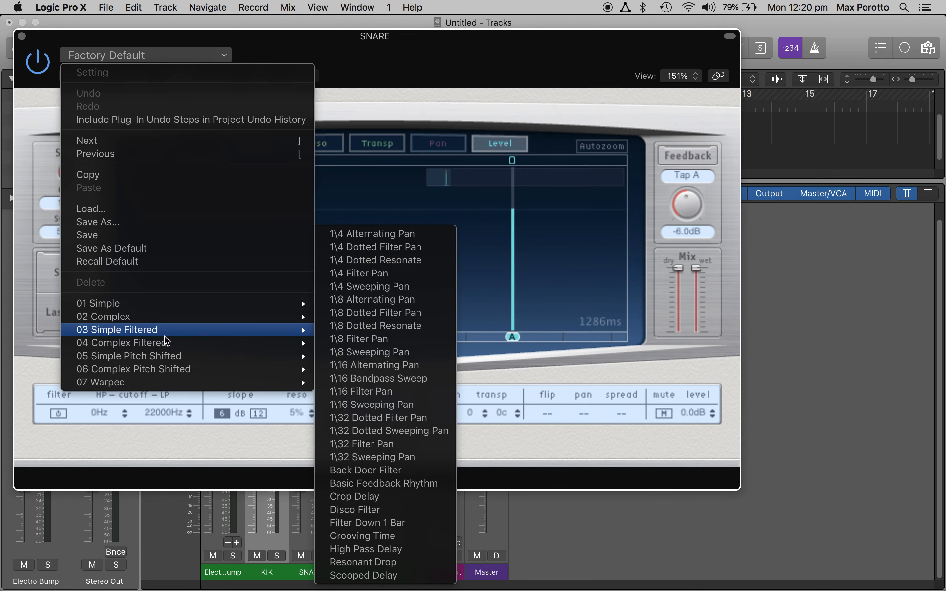
{"action": "mouse_move", "coordinate": [198, 343]}
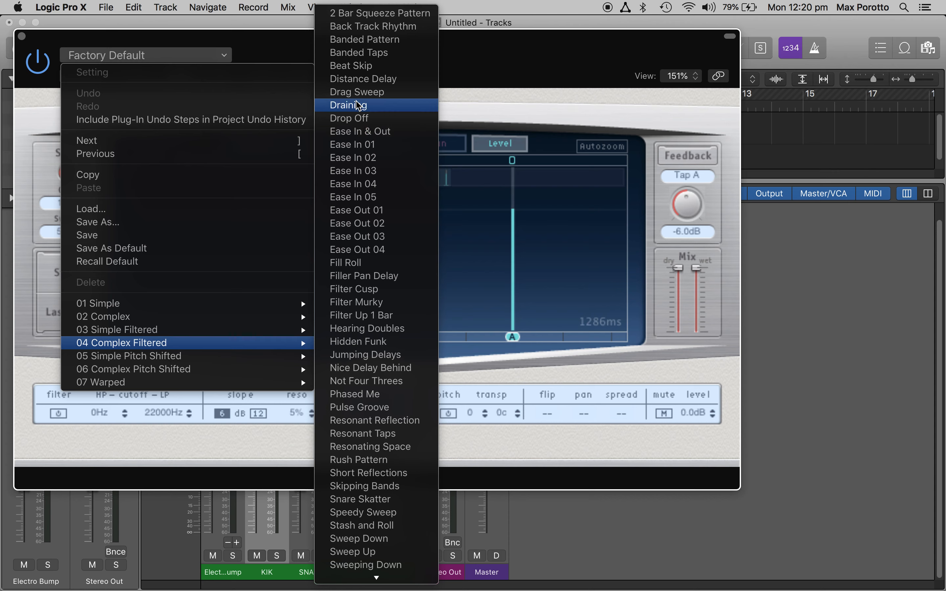
{"action": "left_click", "coordinate": [364, 79]}
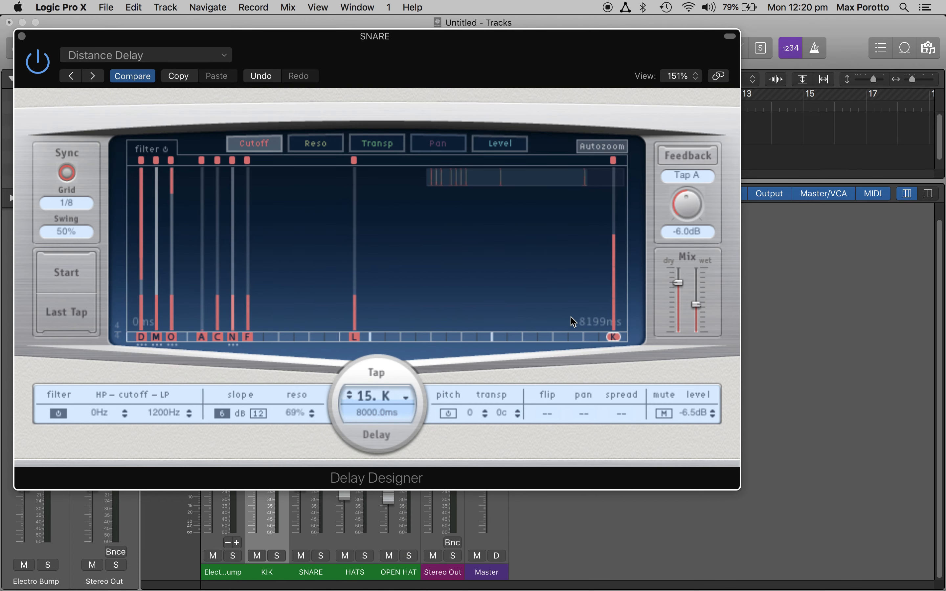
{"action": "left_click_drag", "start_coordinate": [693, 305], "coordinate": [697, 312]}
{"action": "left_click", "coordinate": [22, 37]}
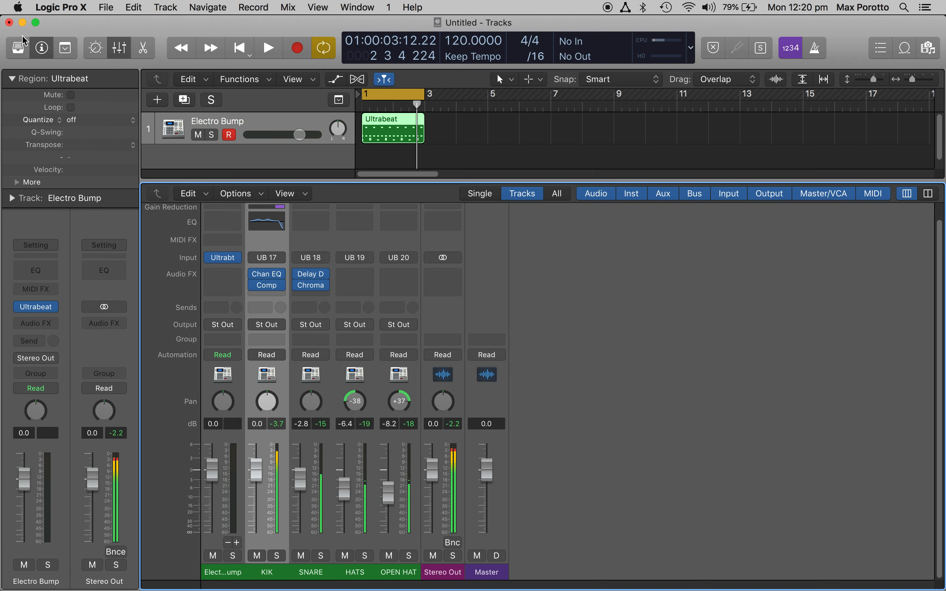
- Insert a Flanger on the HATS channel and move its window clear of the drum channel strips
{"action": "left_click", "coordinate": [359, 571]}
{"action": "left_click", "coordinate": [353, 279]}
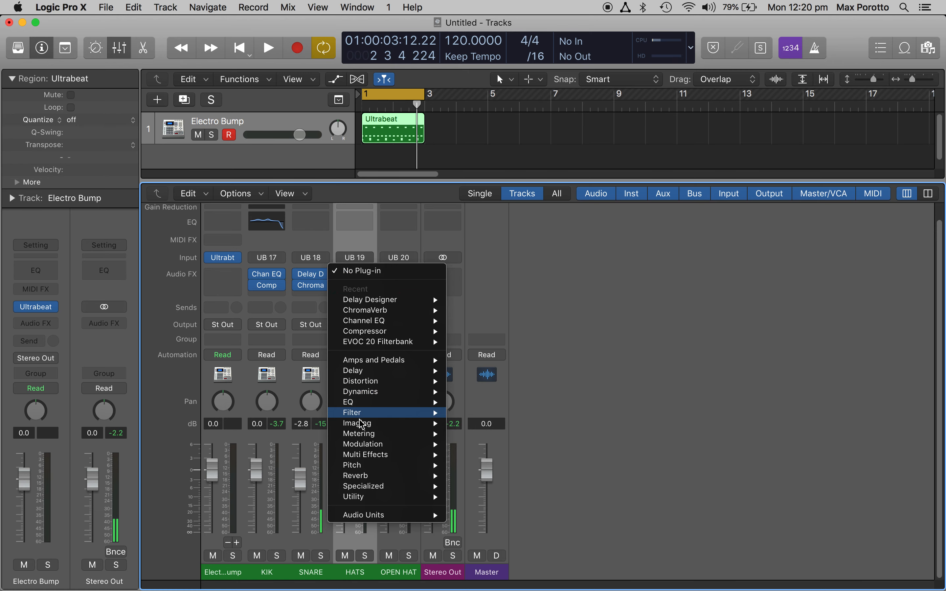
{"action": "mouse_move", "coordinate": [434, 446]}
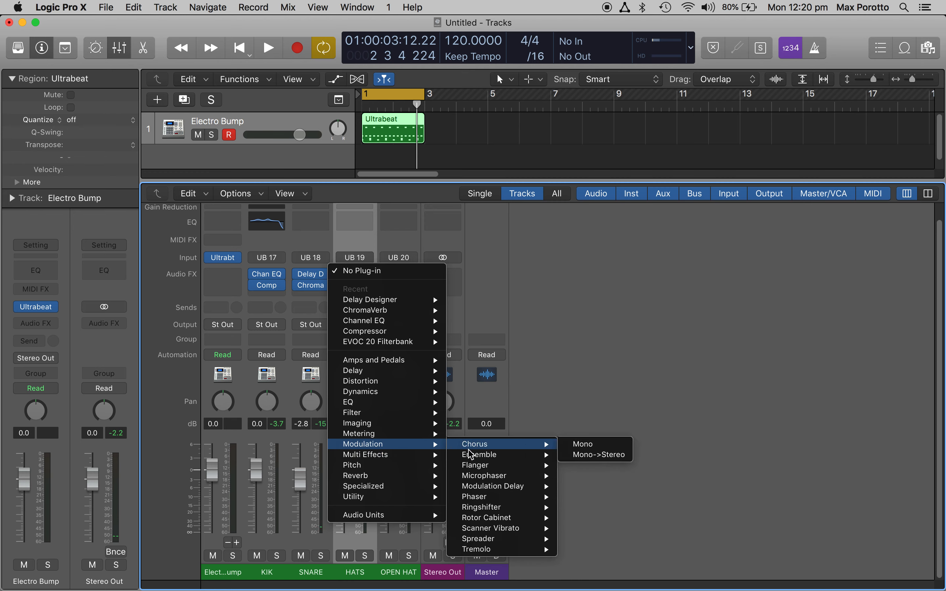
{"action": "left_click", "coordinate": [481, 468]}
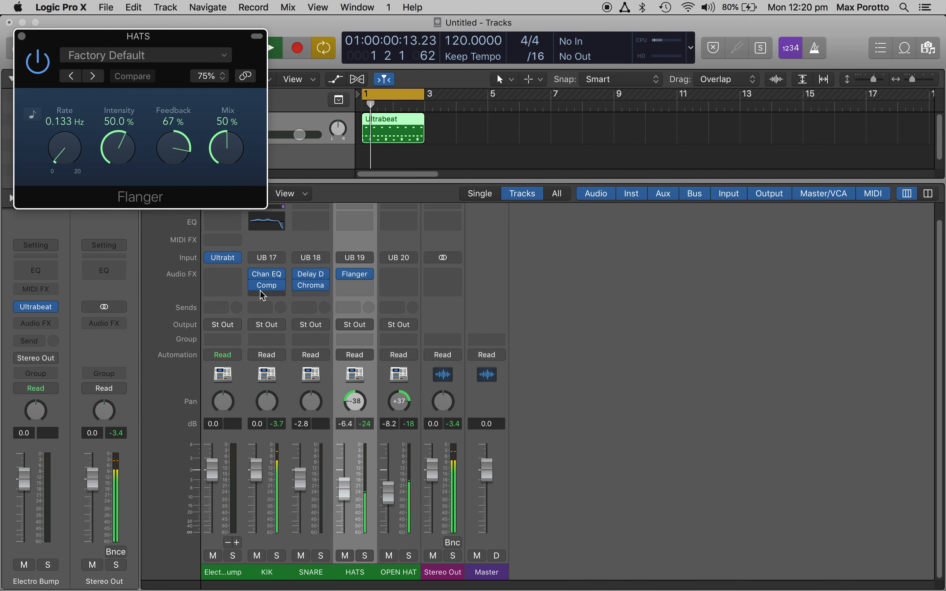
{"action": "left_click_drag", "start_coordinate": [163, 43], "coordinate": [641, 207]}
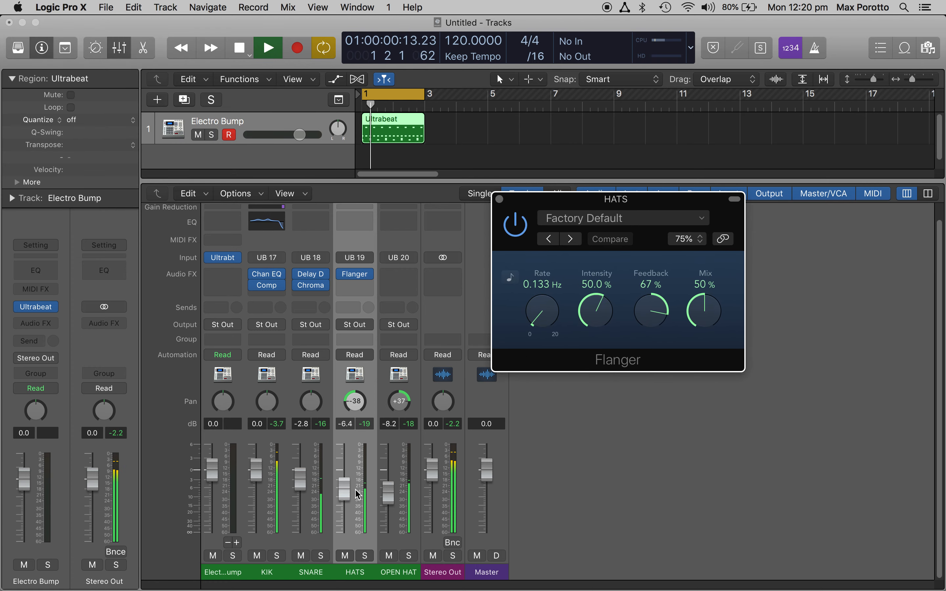
- Raise the HATS channel level to about -1.9 dB, switch its Flanger to the Easy Flange preset, and stop playback
{"action": "left_click_drag", "start_coordinate": [344, 485], "coordinate": [345, 460]}
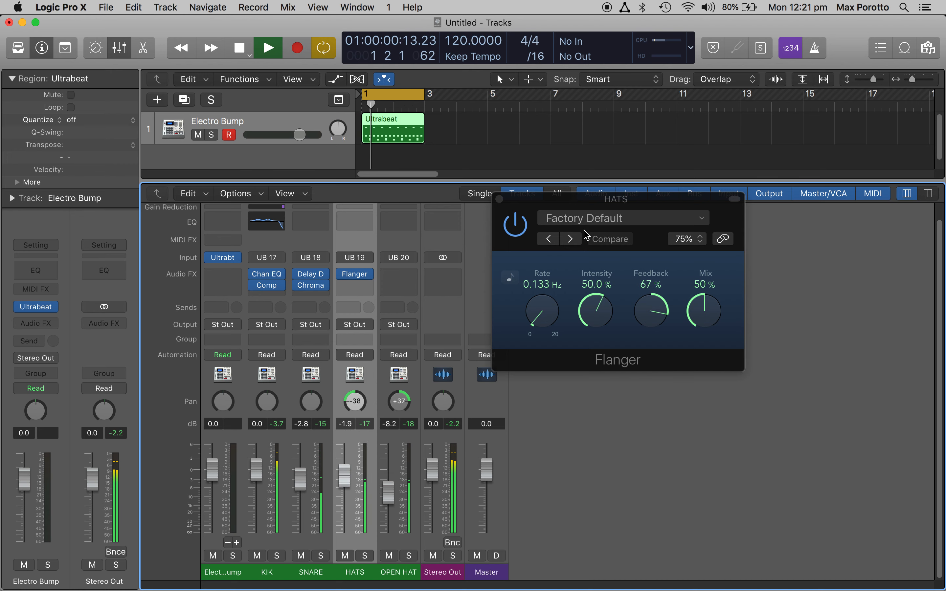
{"action": "left_click", "coordinate": [570, 240]}
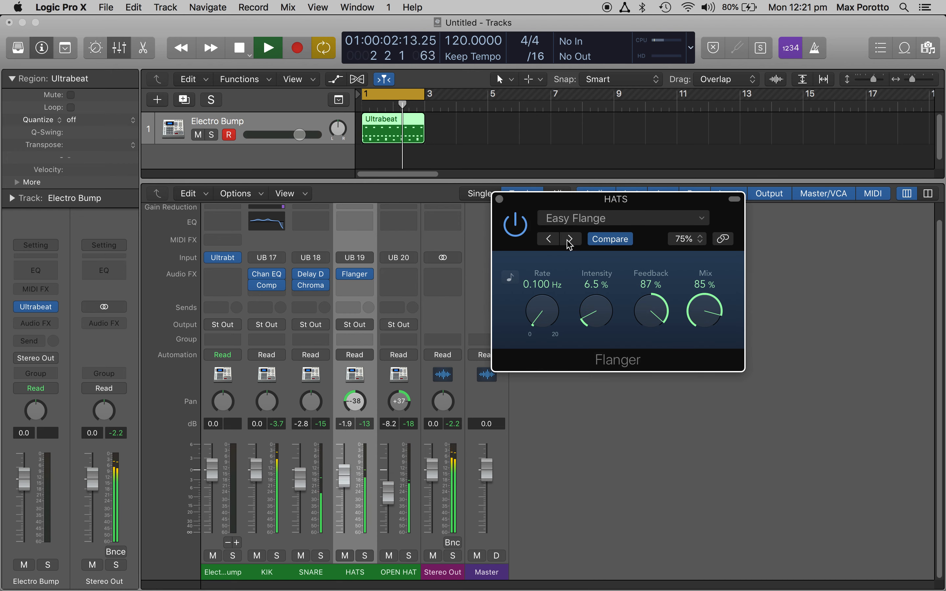
{"action": "key", "text": "space"}
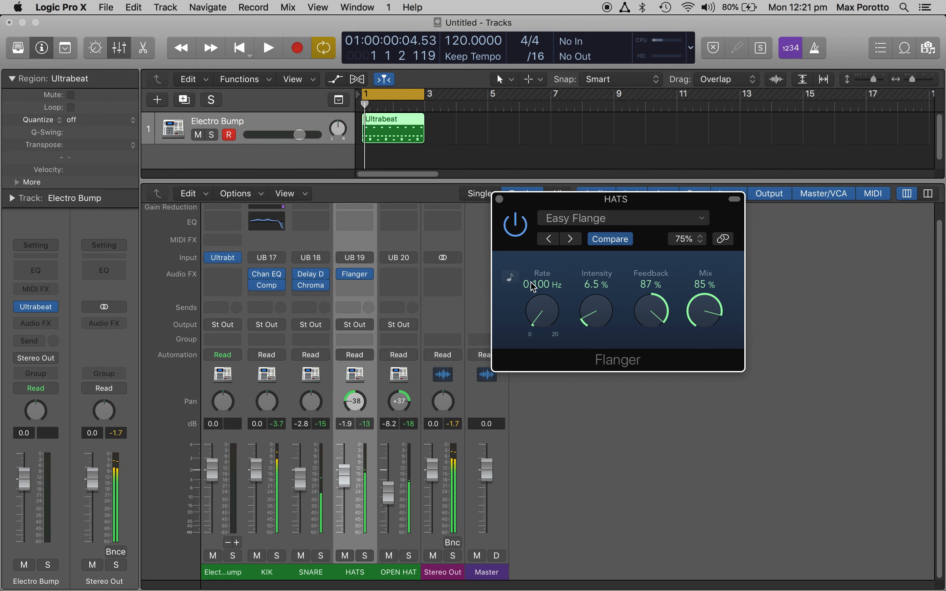
- Close the HATS Flanger window and the mixer, and return the playhead to the start of the project
{"action": "left_click", "coordinate": [500, 200]}
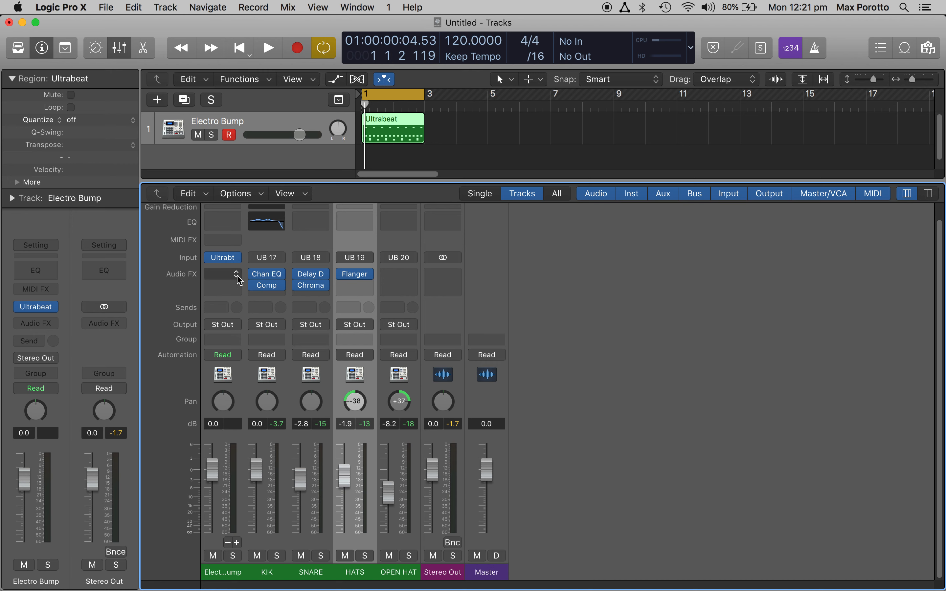
{"action": "left_click", "coordinate": [121, 49]}
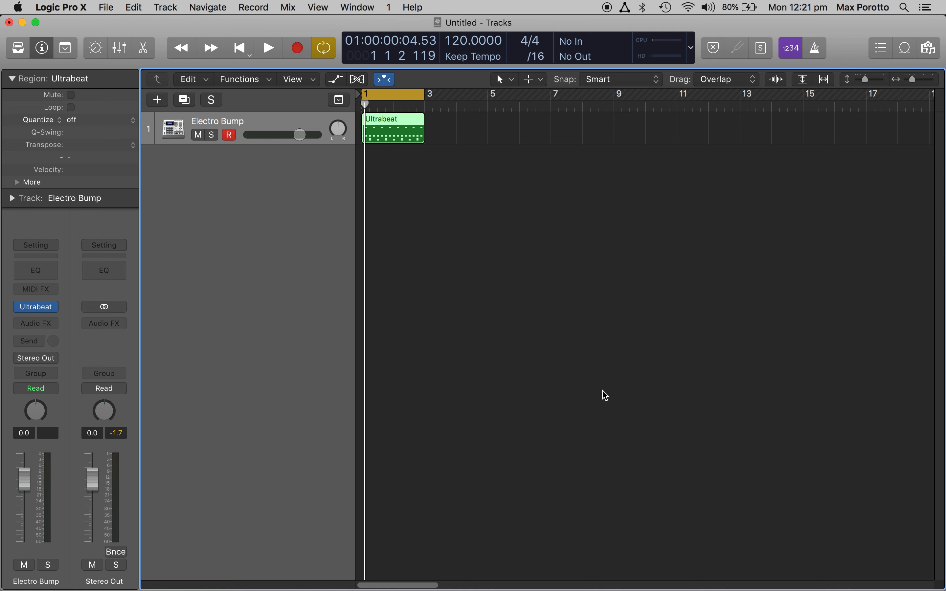
{"action": "key", "text": "Return"}
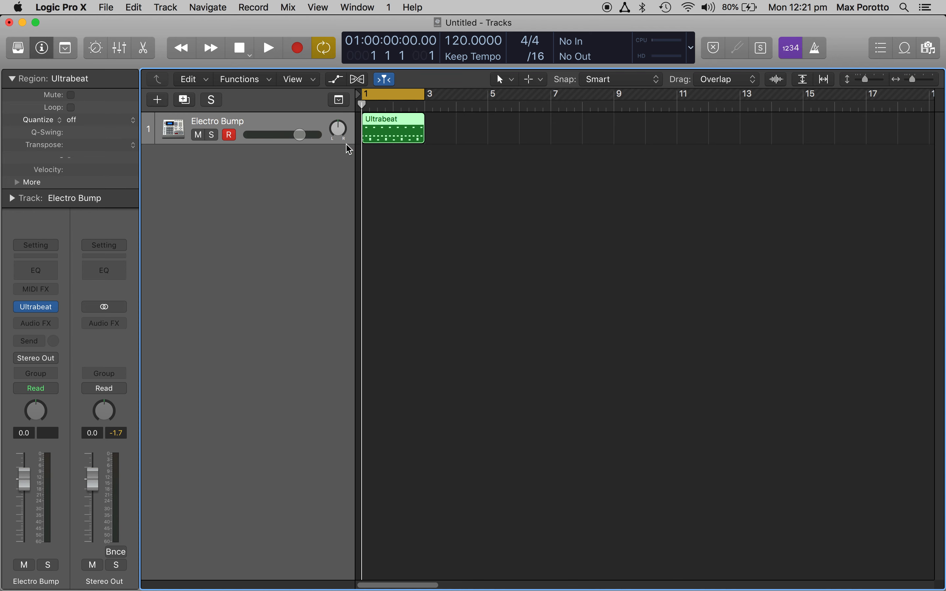
- Examine the Ultrabeat region's kick, snare and hat notes in an enlarged Piano Roll, and close the editor
{"action": "double_click", "coordinate": [395, 135]}
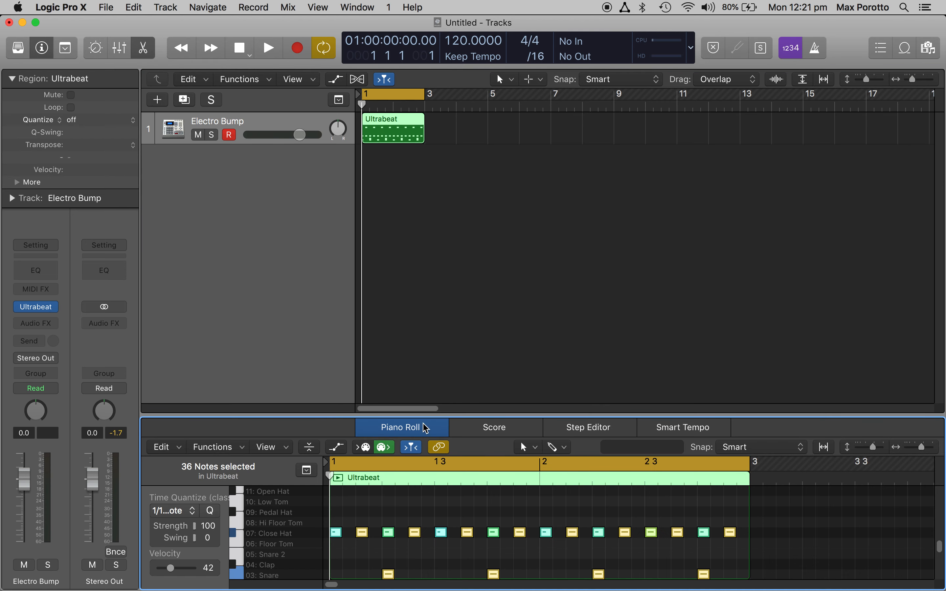
{"action": "left_click_drag", "start_coordinate": [482, 378], "coordinate": [475, 199]}
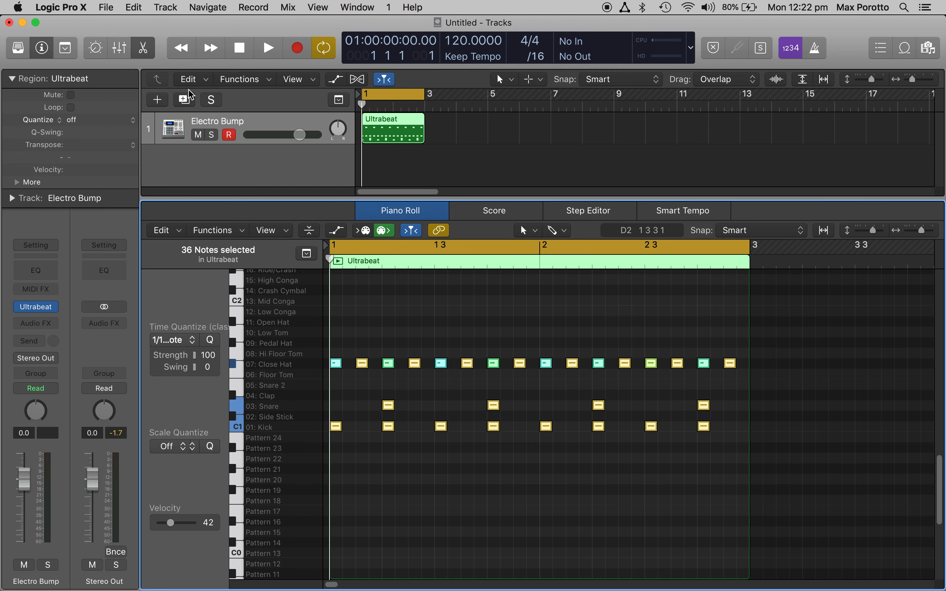
{"action": "left_click", "coordinate": [141, 40]}
- Separate the Ultrabeat region by note pitch onto individual tracks
{"action": "left_click", "coordinate": [464, 180]}
{"action": "left_click", "coordinate": [393, 135]}
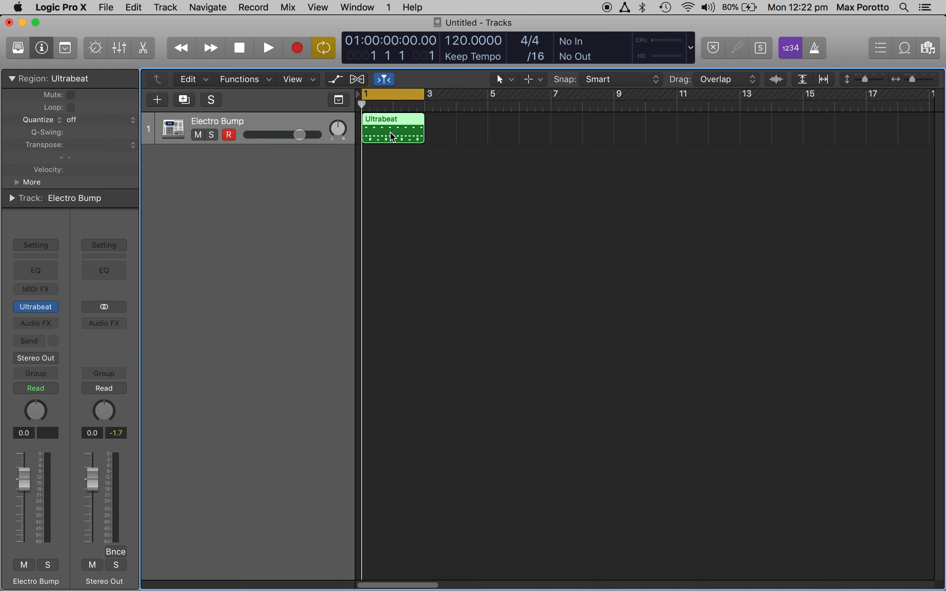
{"action": "right_click", "coordinate": [393, 138]}
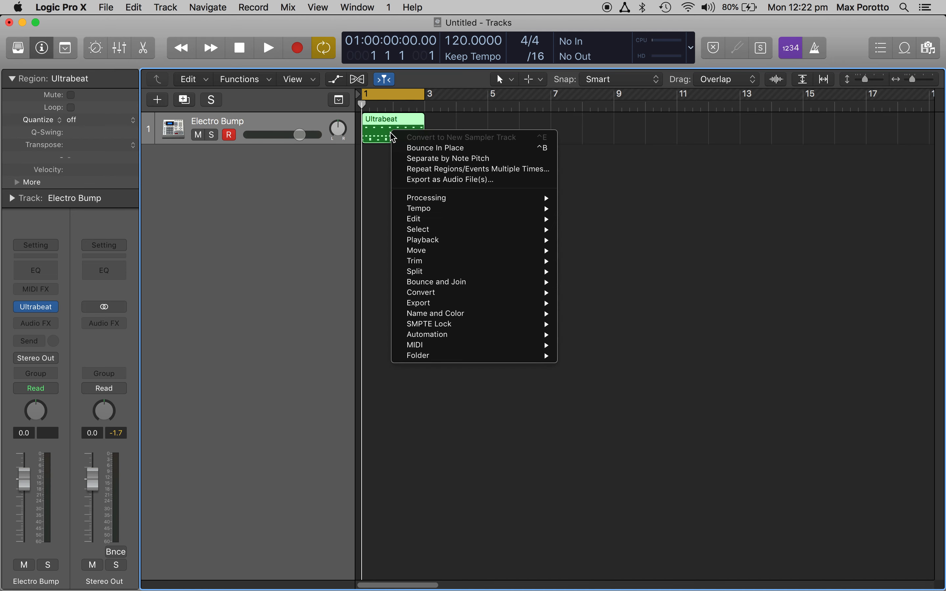
{"action": "mouse_move", "coordinate": [435, 350]}
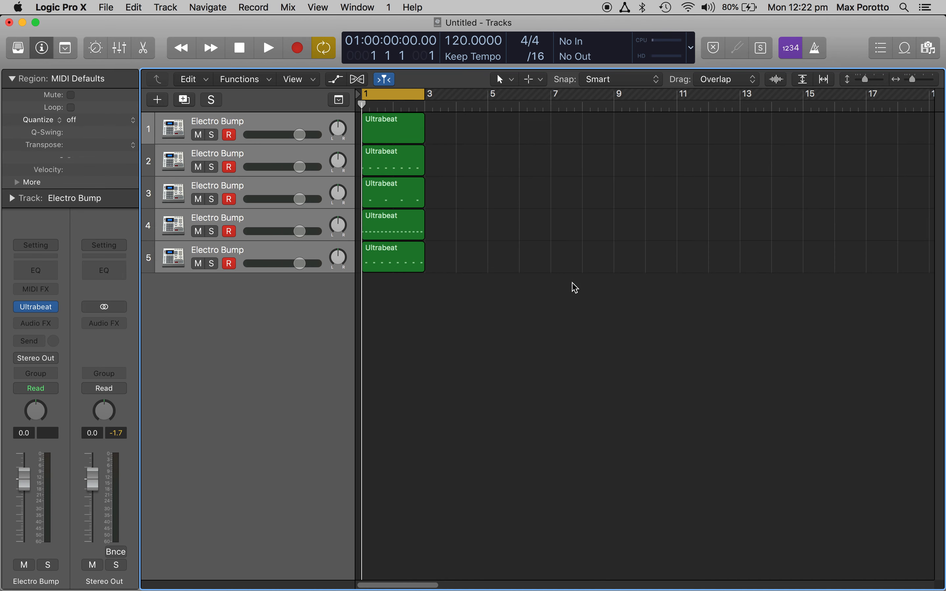
- Open the track 2 region in the Piano Roll and audition its kick notes
{"action": "left_click", "coordinate": [265, 117]}
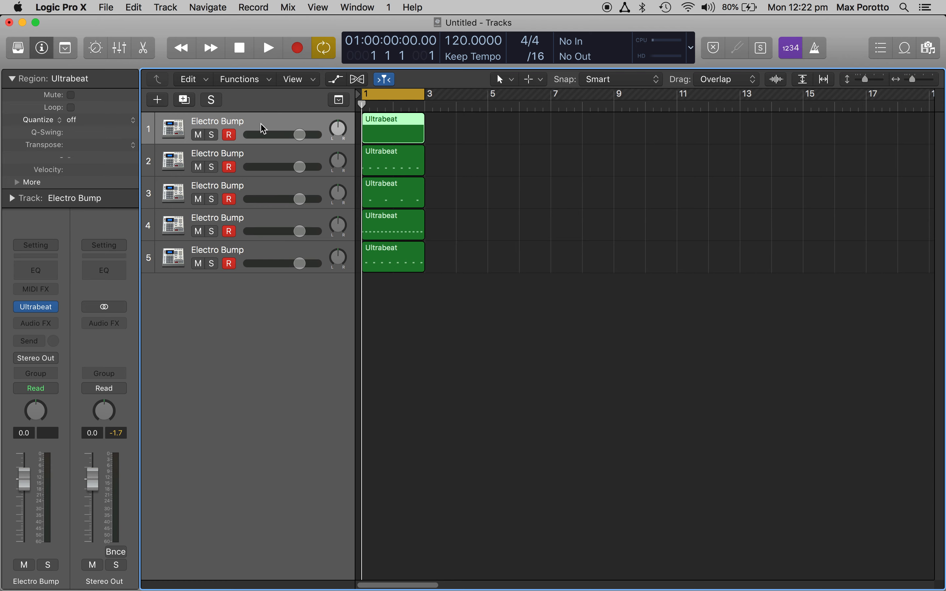
{"action": "left_click", "coordinate": [260, 153]}
{"action": "left_click", "coordinate": [508, 309]}
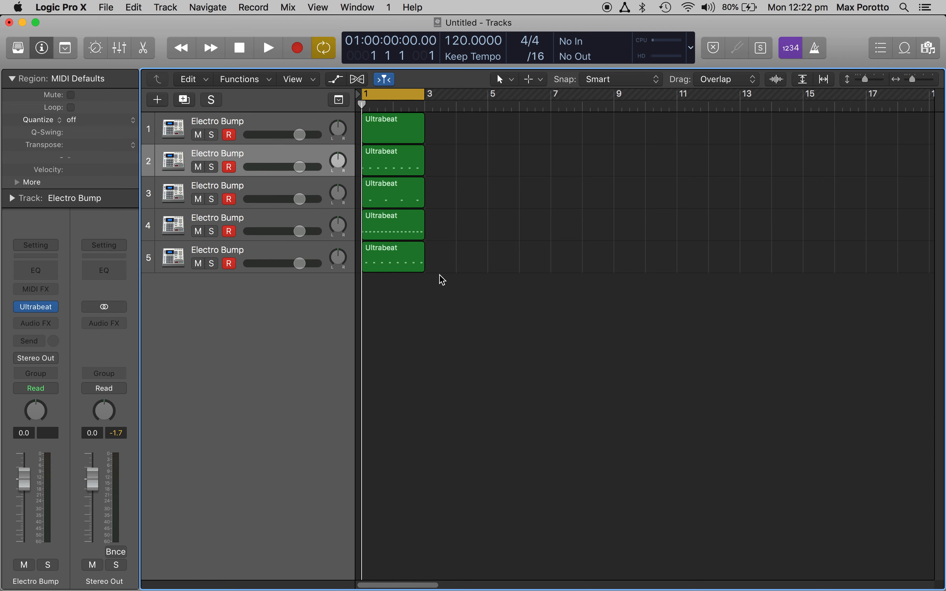
{"action": "left_click_drag", "start_coordinate": [443, 280], "coordinate": [380, 152]}
{"action": "left_click", "coordinate": [589, 213]}
{"action": "double_click", "coordinate": [394, 162]}
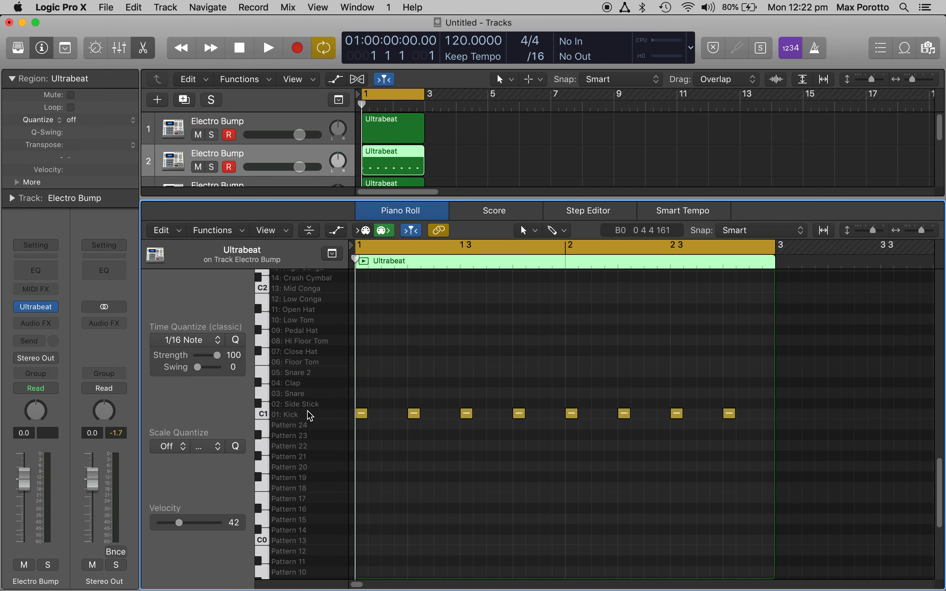
{"action": "left_click", "coordinate": [263, 419]}
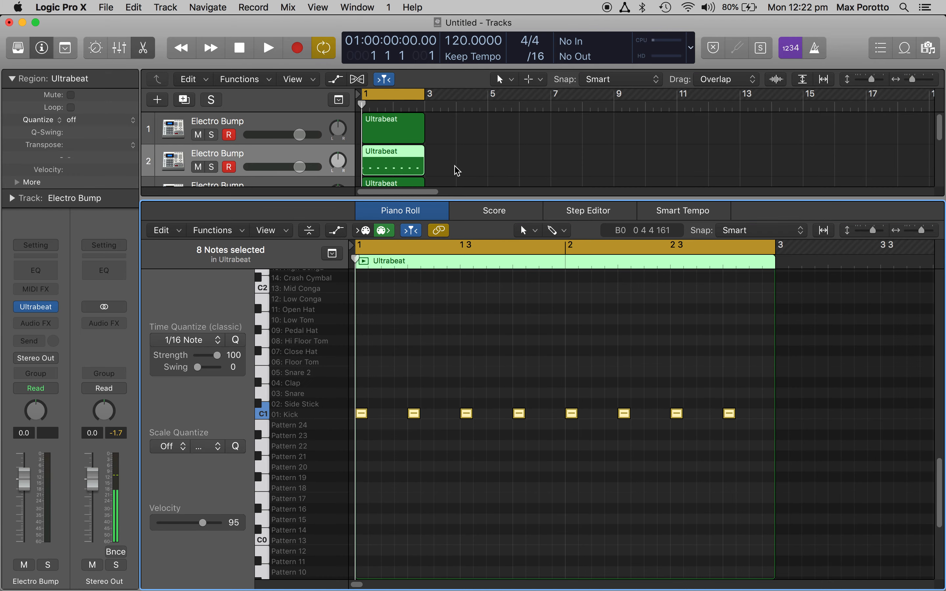
- Show the track 3 region's notes in the Piano Roll, audition the snare, and close the editor
{"action": "scroll", "coordinate": [457, 171], "scroll_direction": "down", "scroll_amount": 2}
{"action": "left_click", "coordinate": [397, 155]}
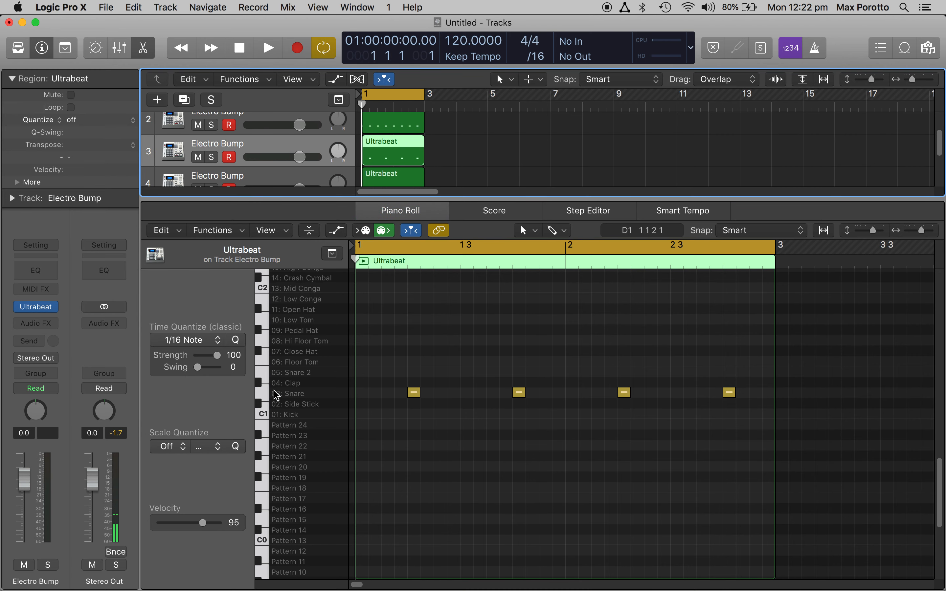
{"action": "left_click", "coordinate": [259, 397]}
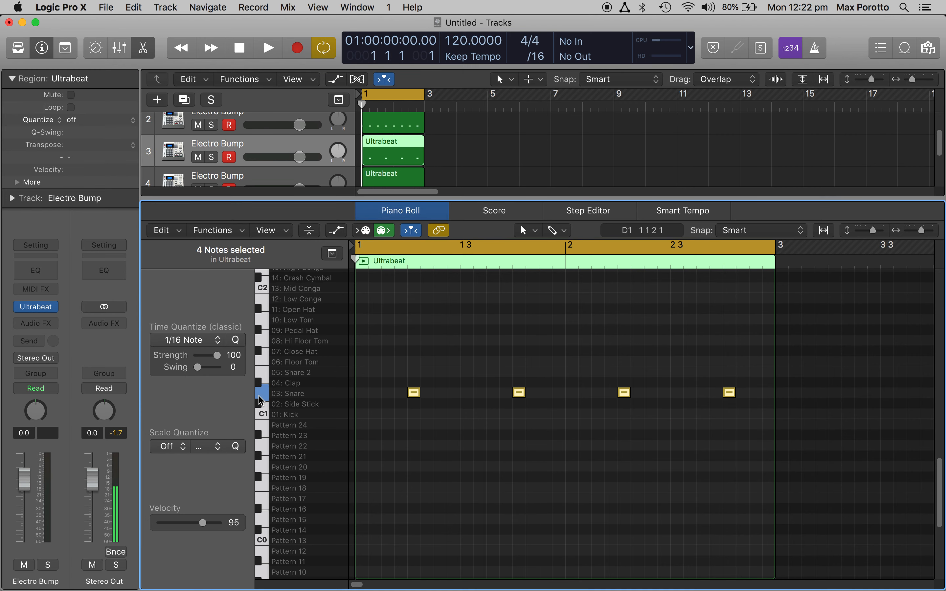
{"action": "left_click", "coordinate": [143, 49]}
{"action": "left_click", "coordinate": [477, 357]}
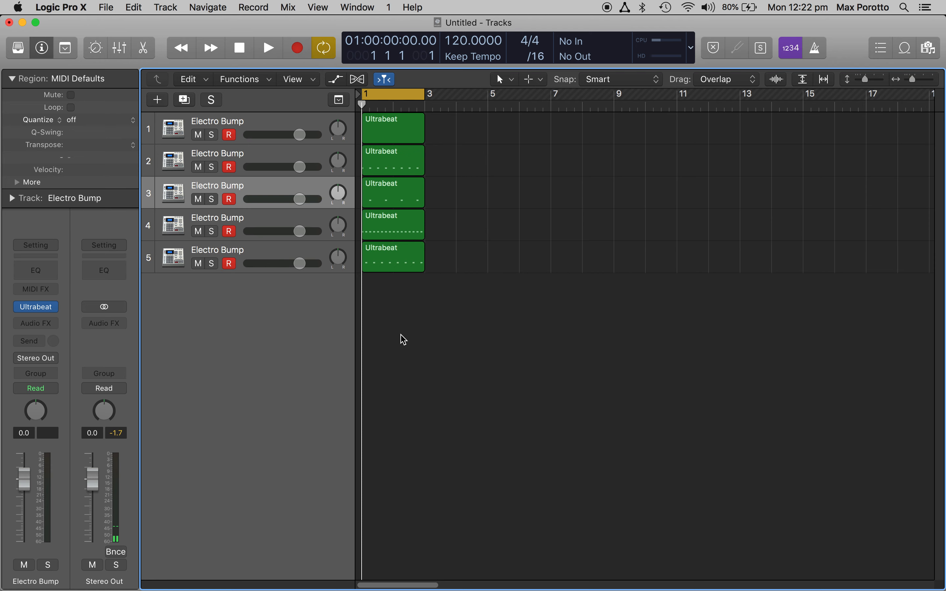
- Duplicate the regions on tracks 2 to 5 until each track is filled from bar 1 to bar 9
{"action": "left_click", "coordinate": [406, 257]}
{"action": "left_click_drag", "start_coordinate": [406, 307], "coordinate": [450, 163]}
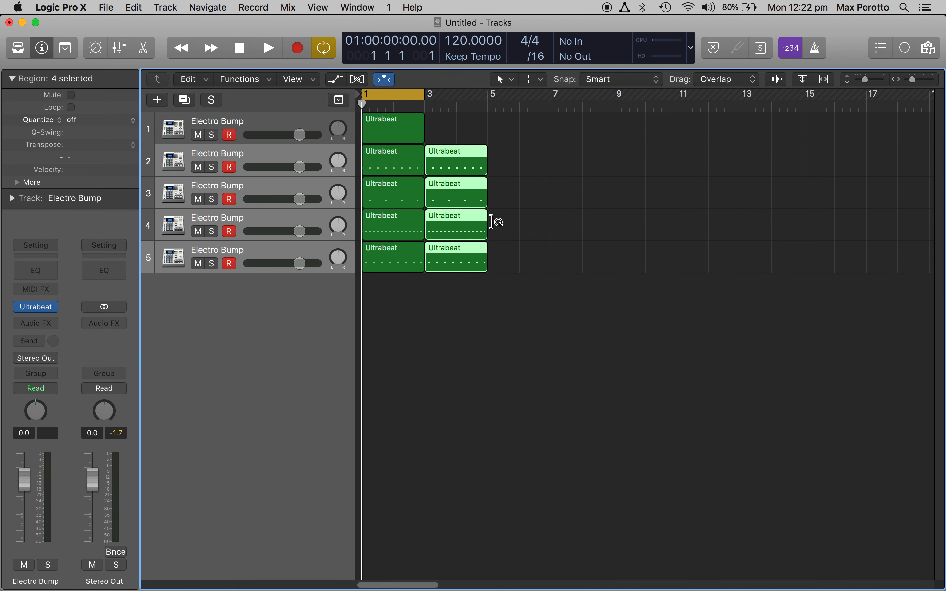
{"action": "left_click_drag", "start_coordinate": [510, 291], "coordinate": [513, 169]}
{"action": "left_click", "coordinate": [454, 363]}
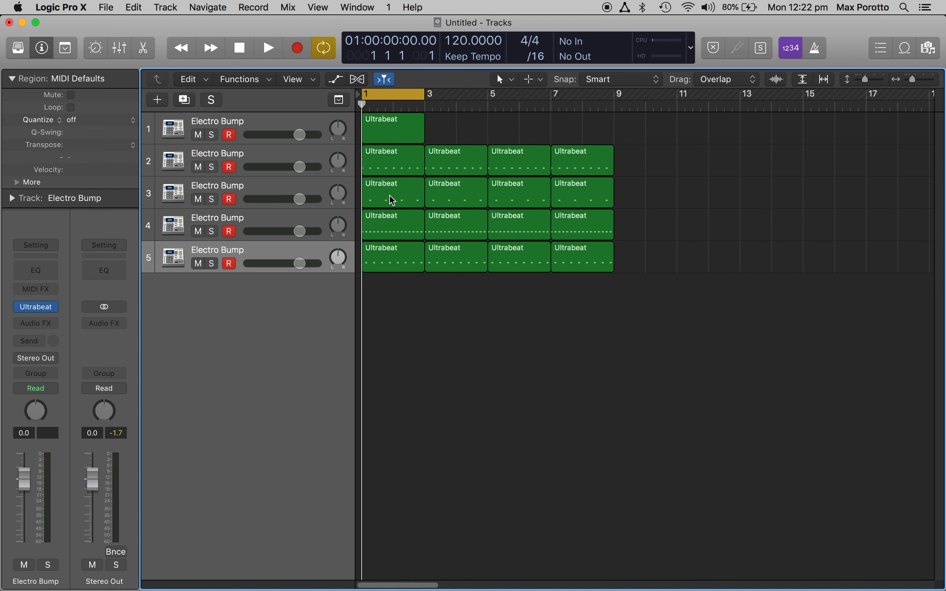
- Delete the first two regions on tracks 2 and 3 so the kick and snare start at bar 5
{"action": "left_click", "coordinate": [394, 171]}
{"action": "key", "text": "Delete"}
{"action": "left_click", "coordinate": [430, 169]}
{"action": "key", "text": "Delete"}
{"action": "left_click", "coordinate": [407, 191]}
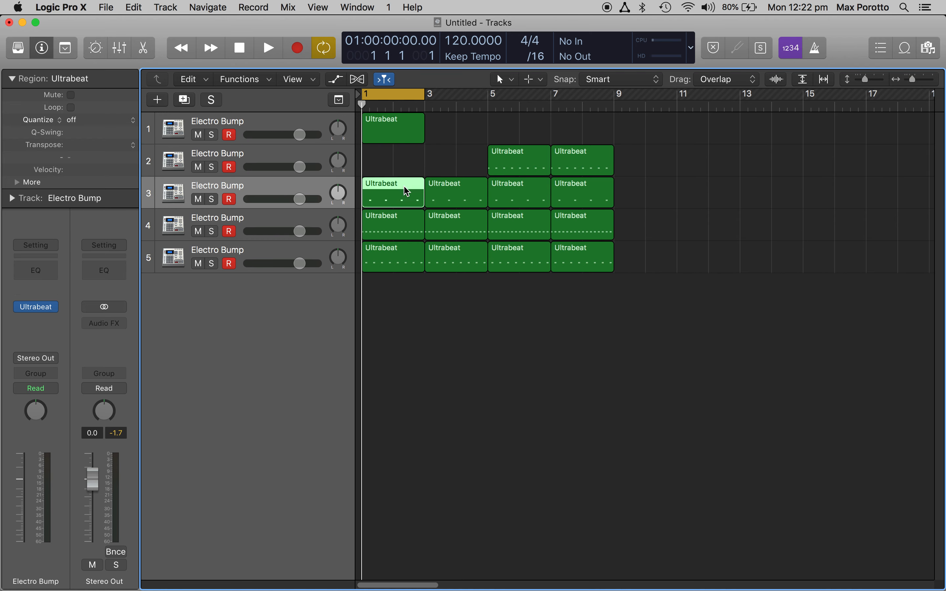
{"action": "key", "text": "Delete"}
{"action": "left_click", "coordinate": [467, 196]}
{"action": "key", "text": "Delete"}
- Delete the region at bar 1 on track 5
{"action": "left_click", "coordinate": [387, 232]}
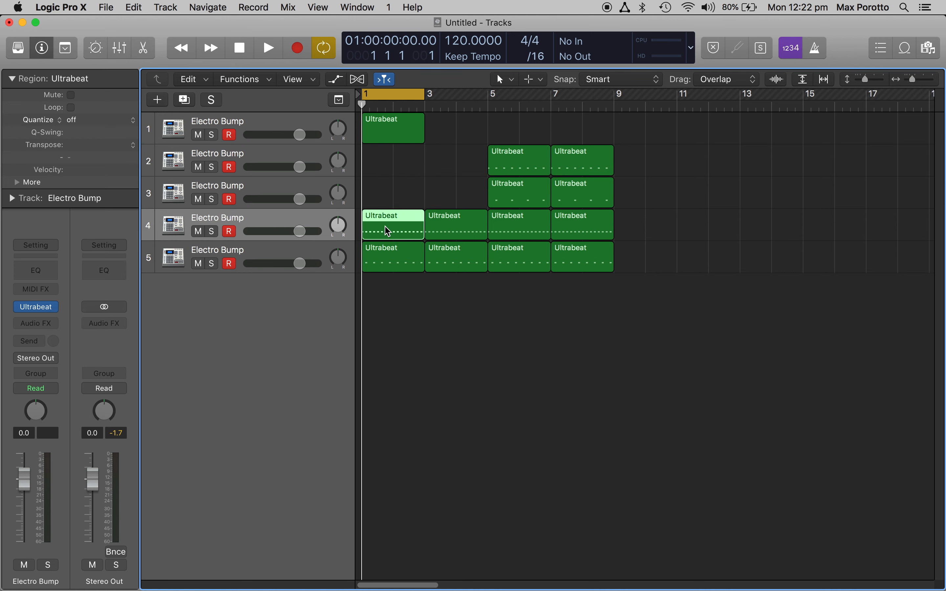
{"action": "left_click", "coordinate": [388, 250]}
{"action": "key", "text": "Delete"}
{"action": "left_click", "coordinate": [434, 263]}
{"action": "key", "text": "Delete"}
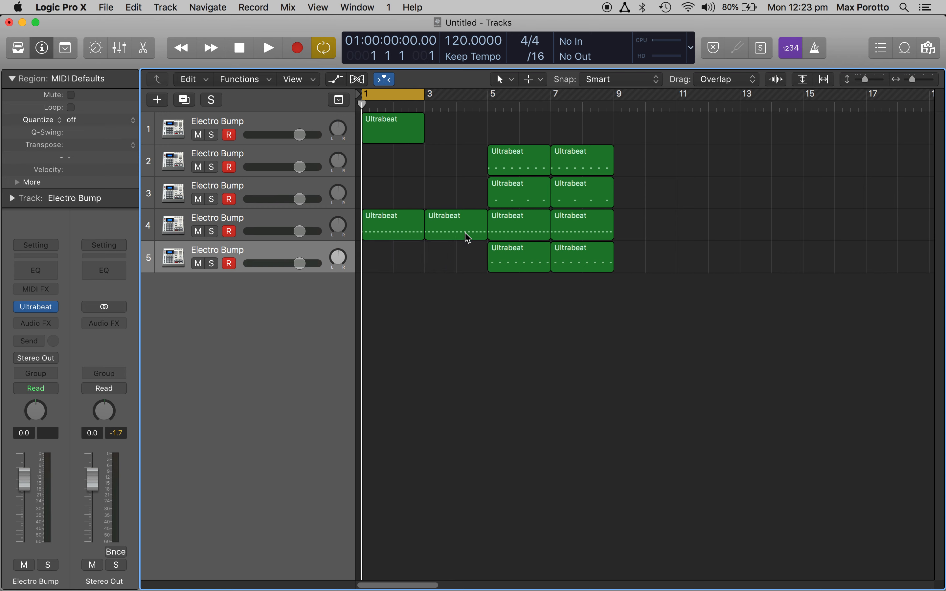
{"action": "key", "text": "super+z"}
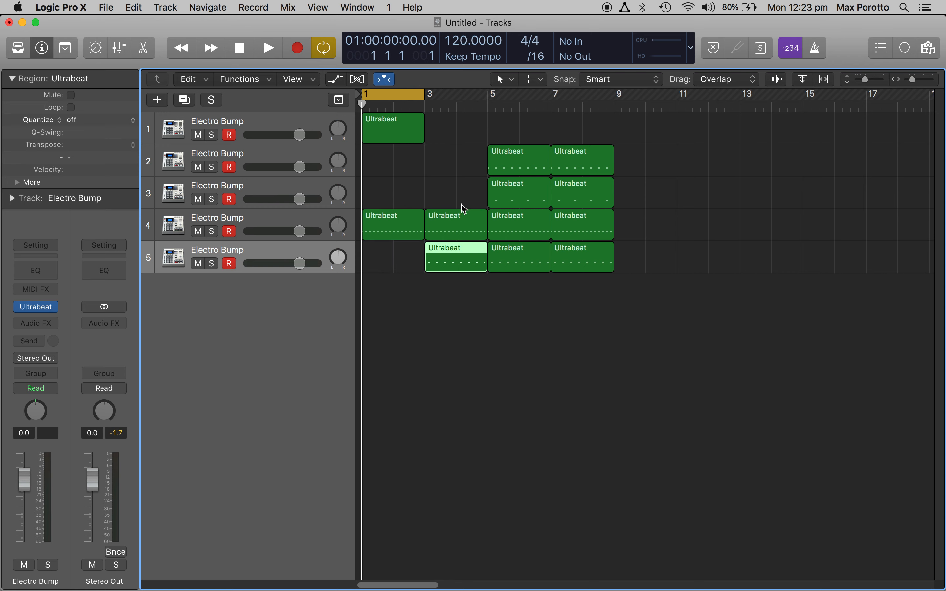
- Turn off cycle mode, play the arrangement from the start into bar 6, and stop playback
{"action": "left_click", "coordinate": [404, 97]}
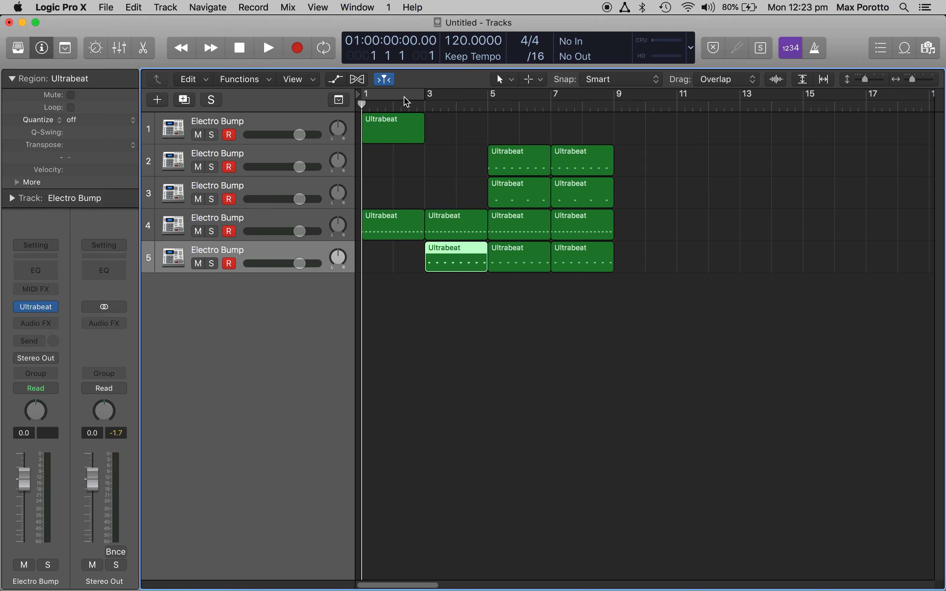
{"action": "key", "text": "space"}
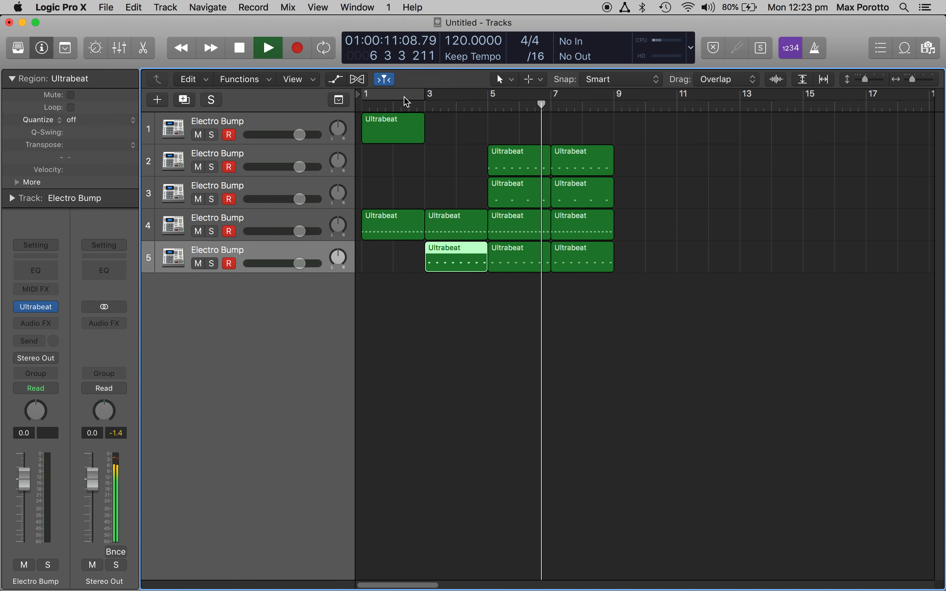
{"action": "key", "text": "space"}
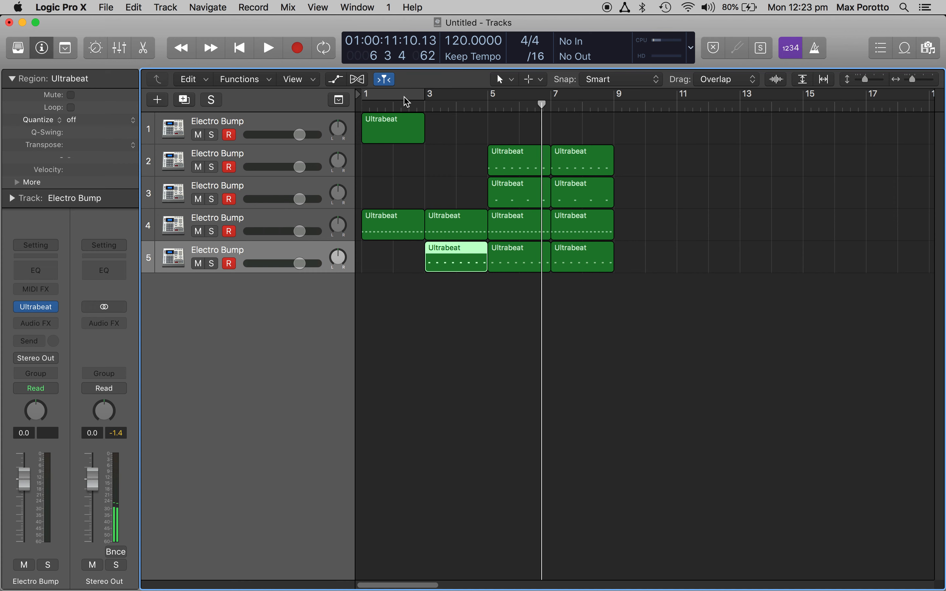